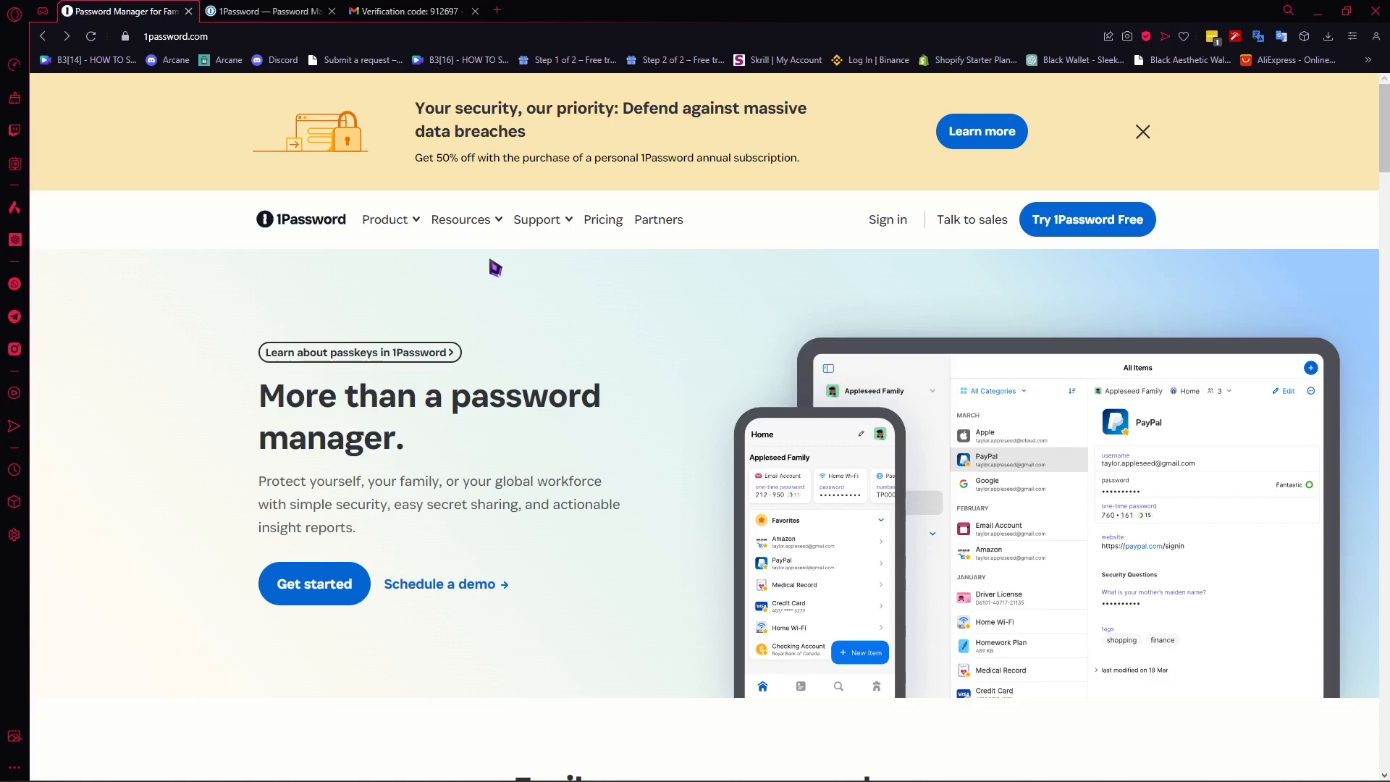
Step: Scroll through the 1Password pricing plans to reach the Individual plan's 14-day free trial
scroll(497, 289, "down", 2)
scroll(481, 283, "up", 2)
scroll(575, 352, "down", 1)
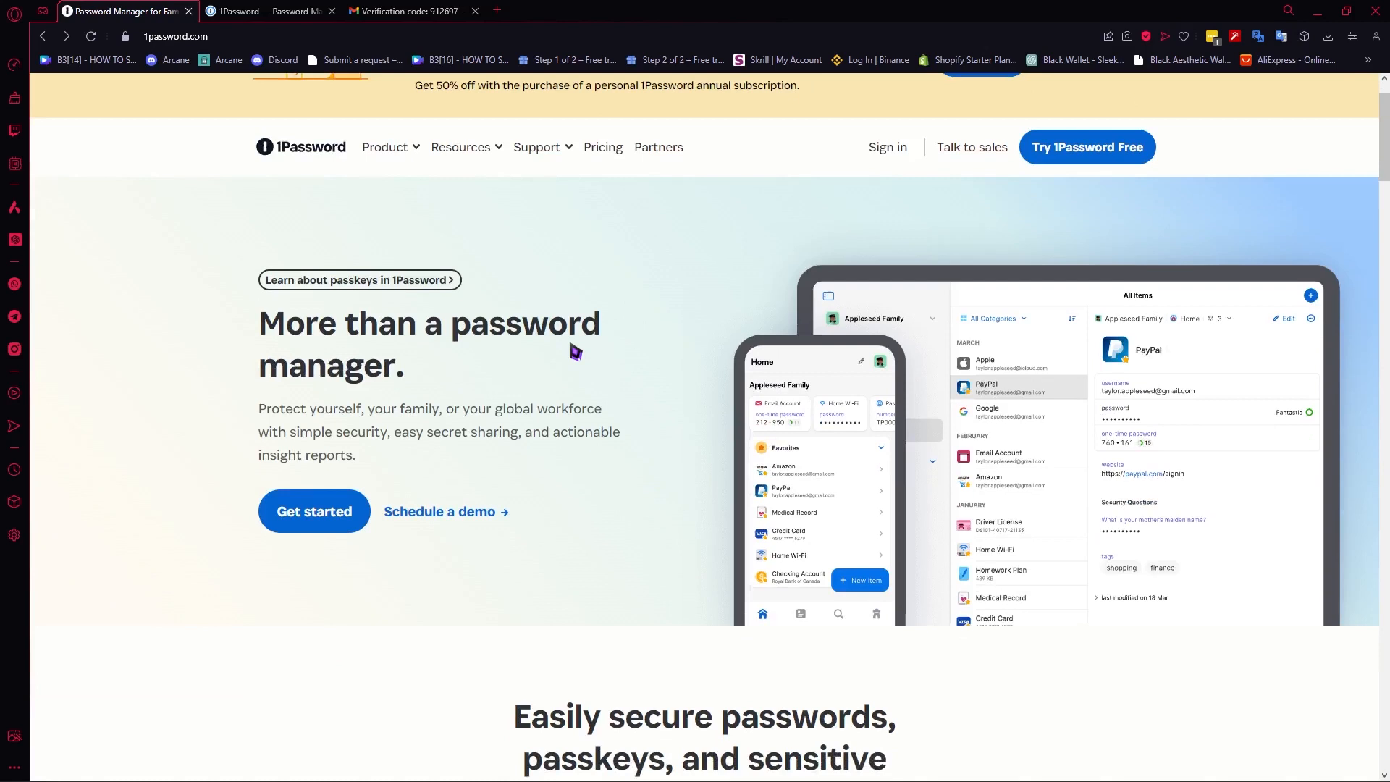
scroll(582, 357, "up", 1)
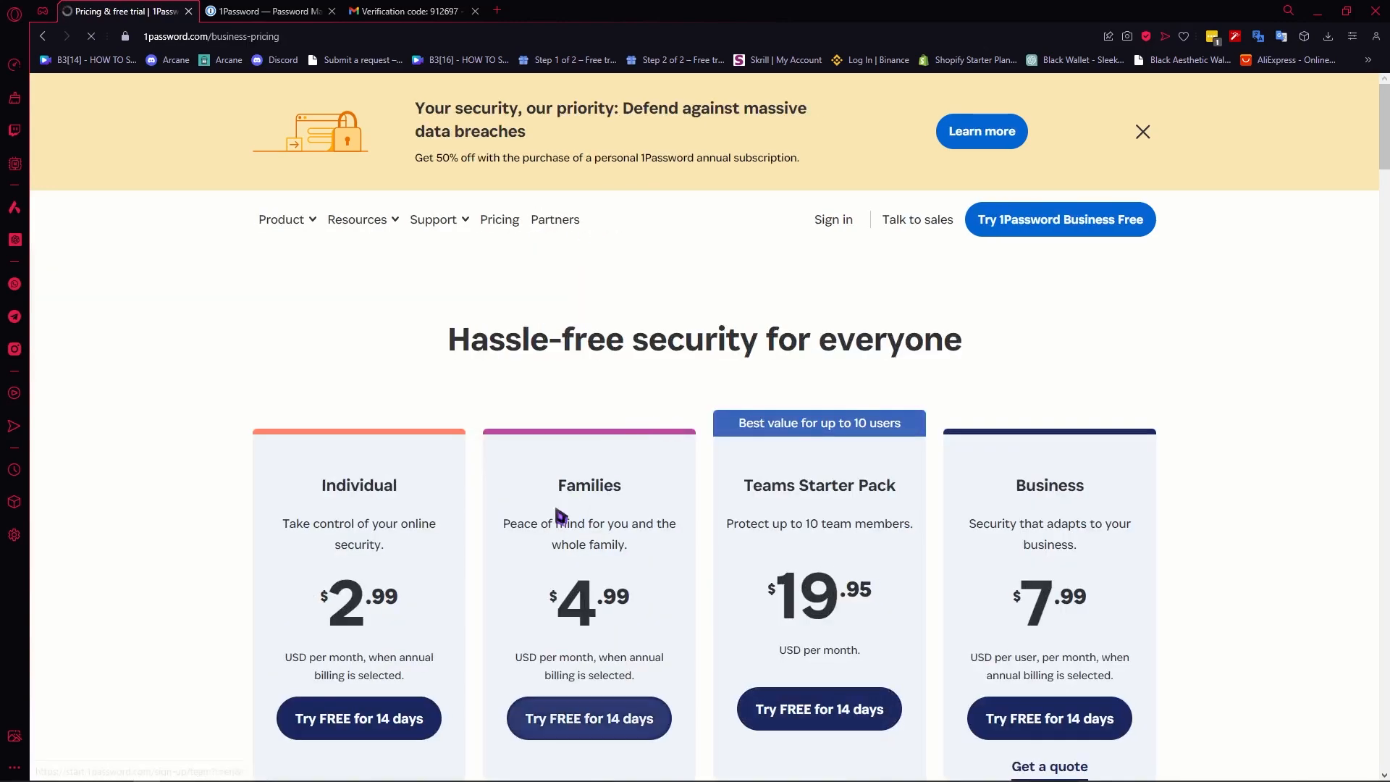
scroll(614, 557, "down", 5)
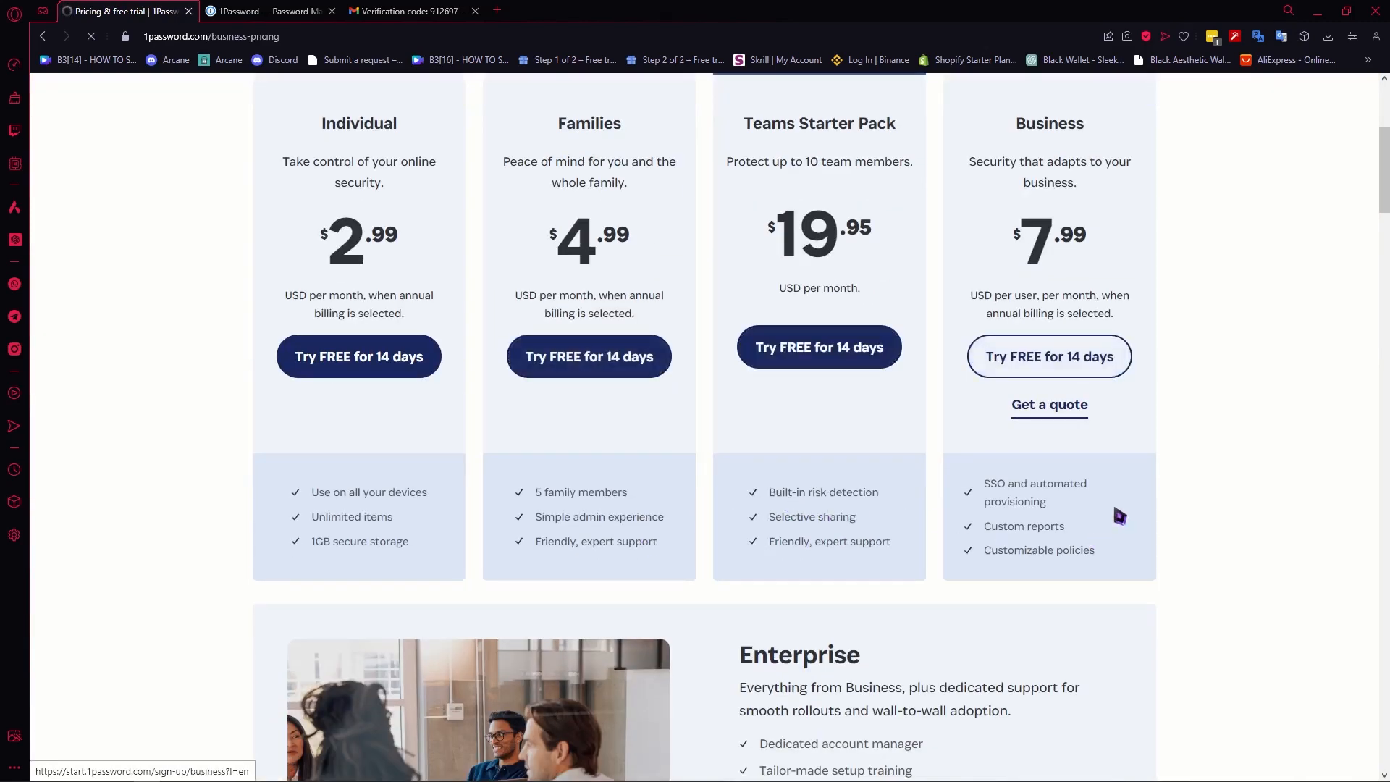
scroll(1178, 512, "up", 1)
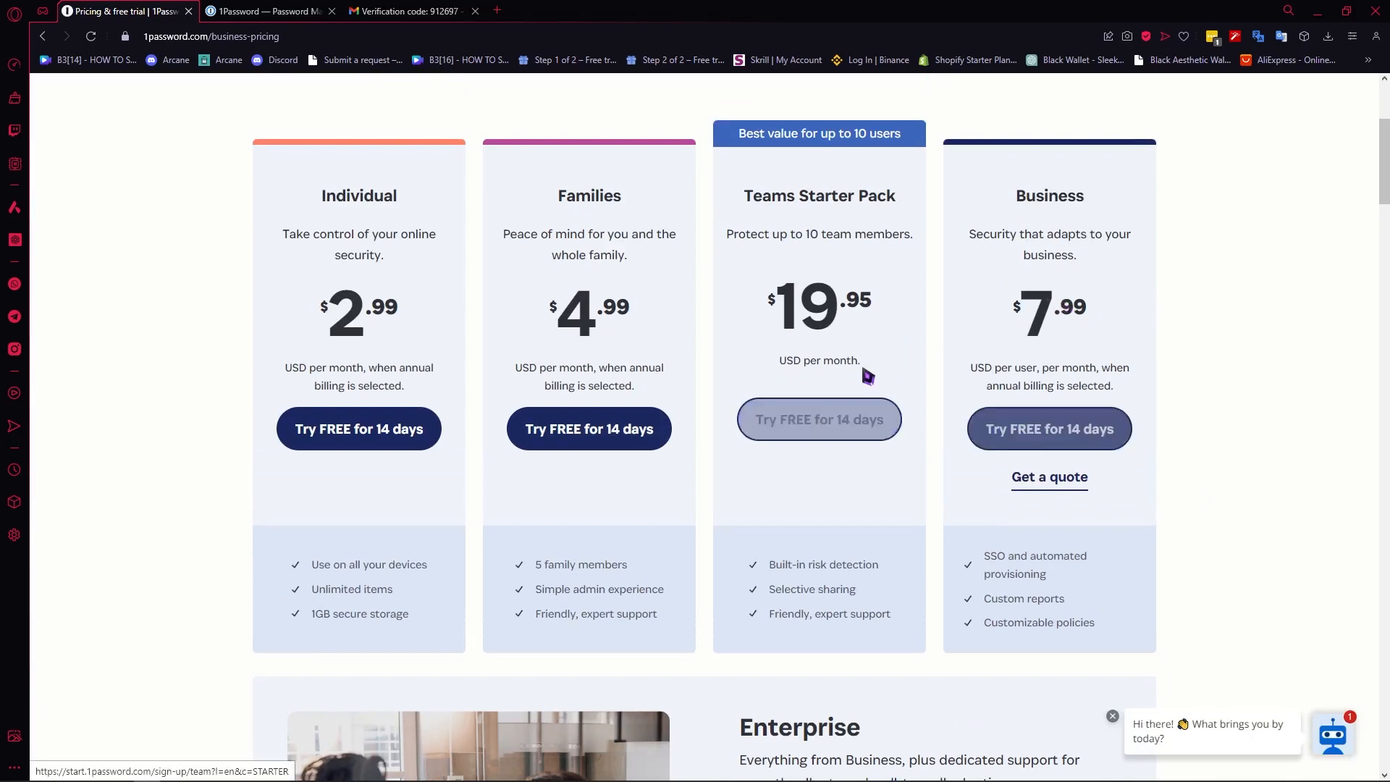
scroll(723, 463, "up", 2)
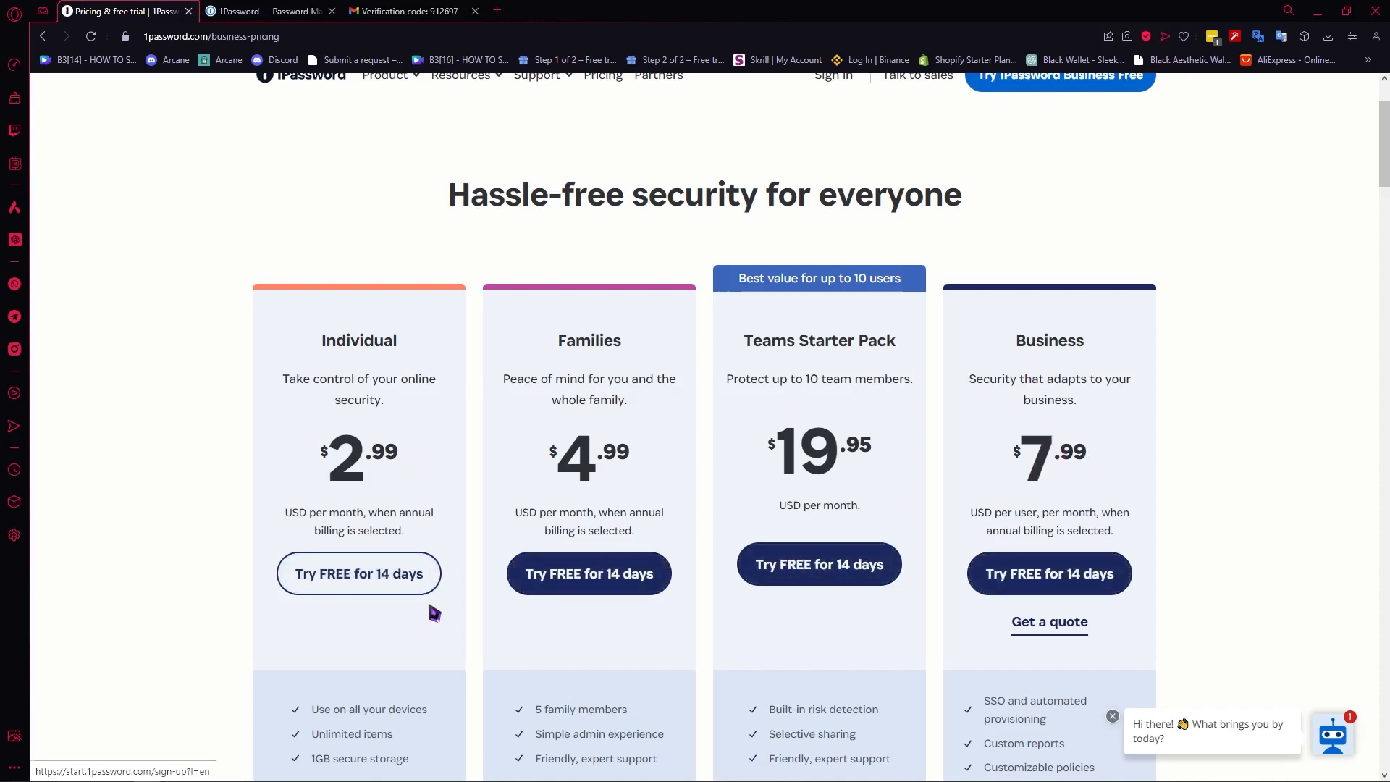
scroll(377, 561, "down", 2)
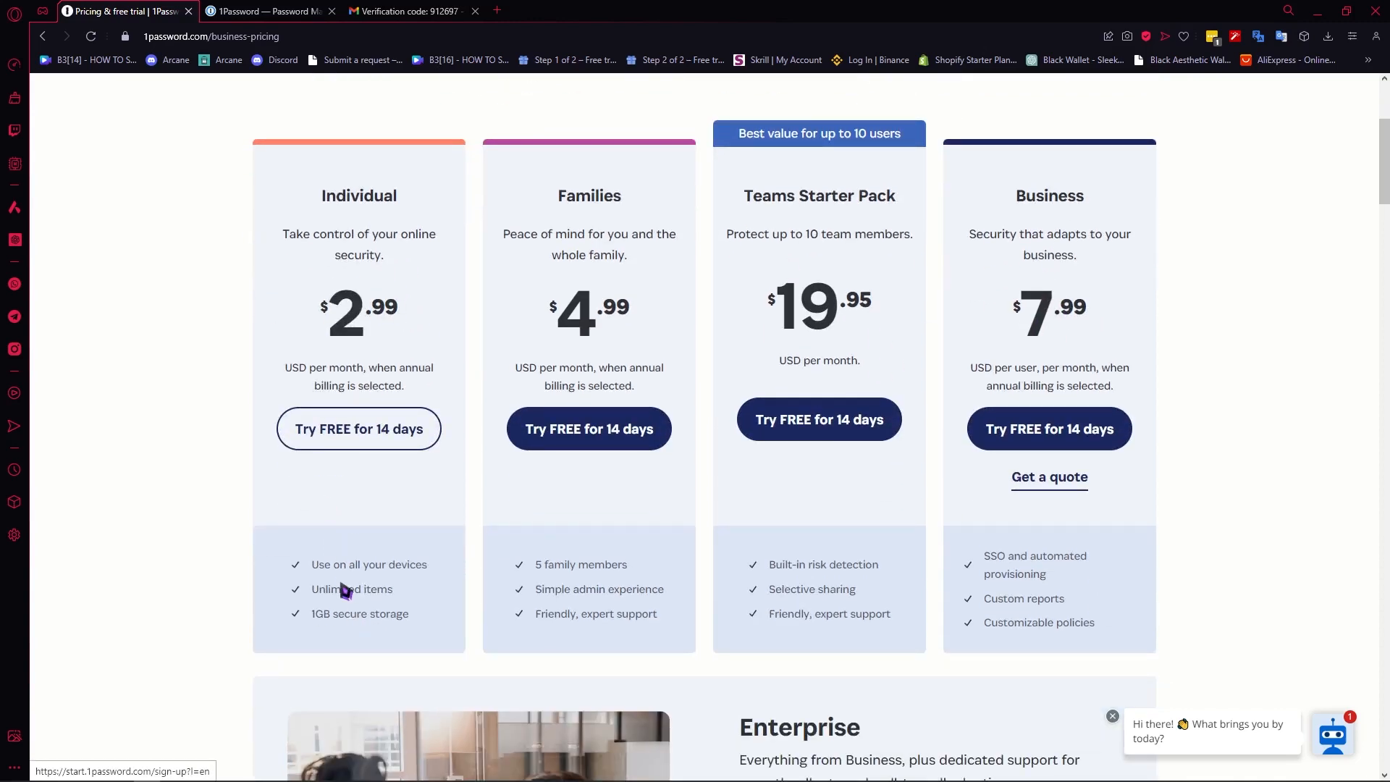
scroll(345, 595, "up", 3)
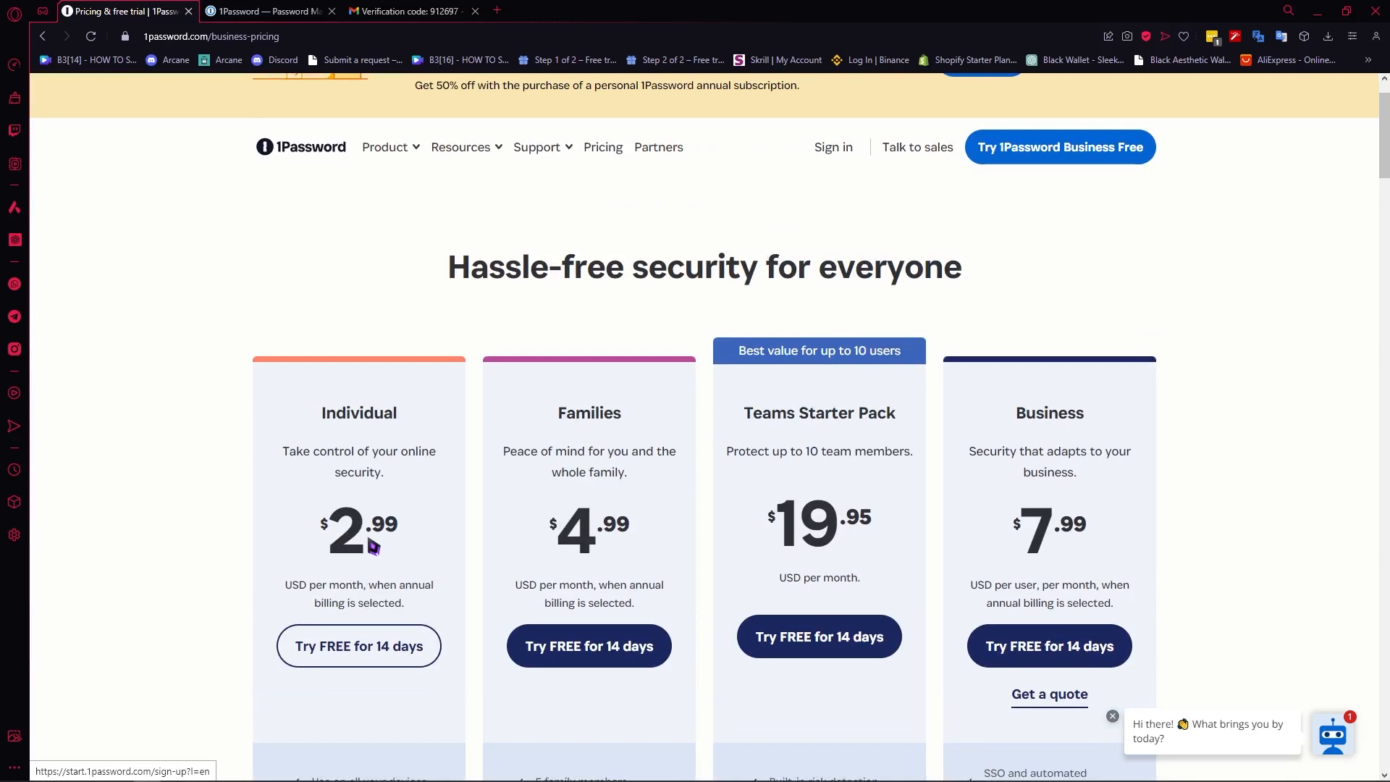
scroll(368, 463, "down", 2)
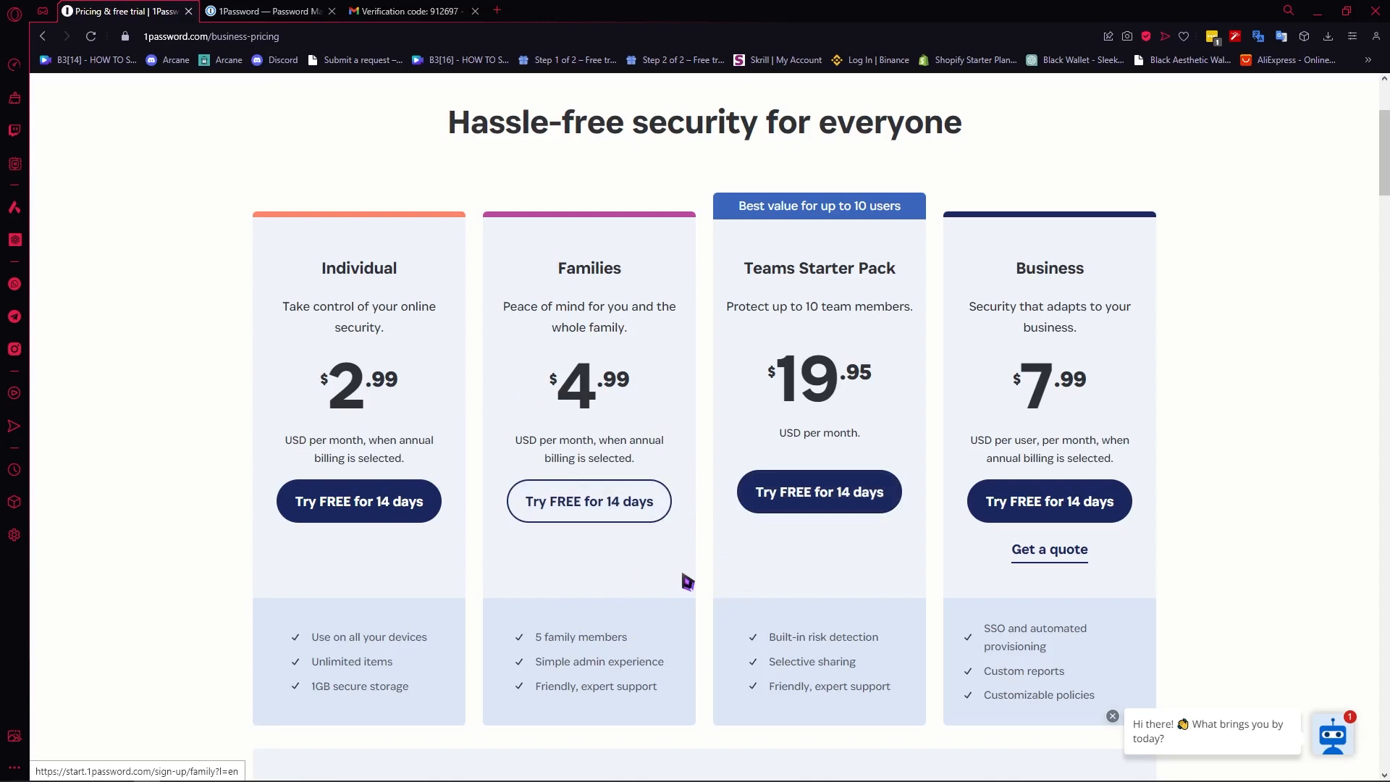
scroll(844, 590, "up", 1)
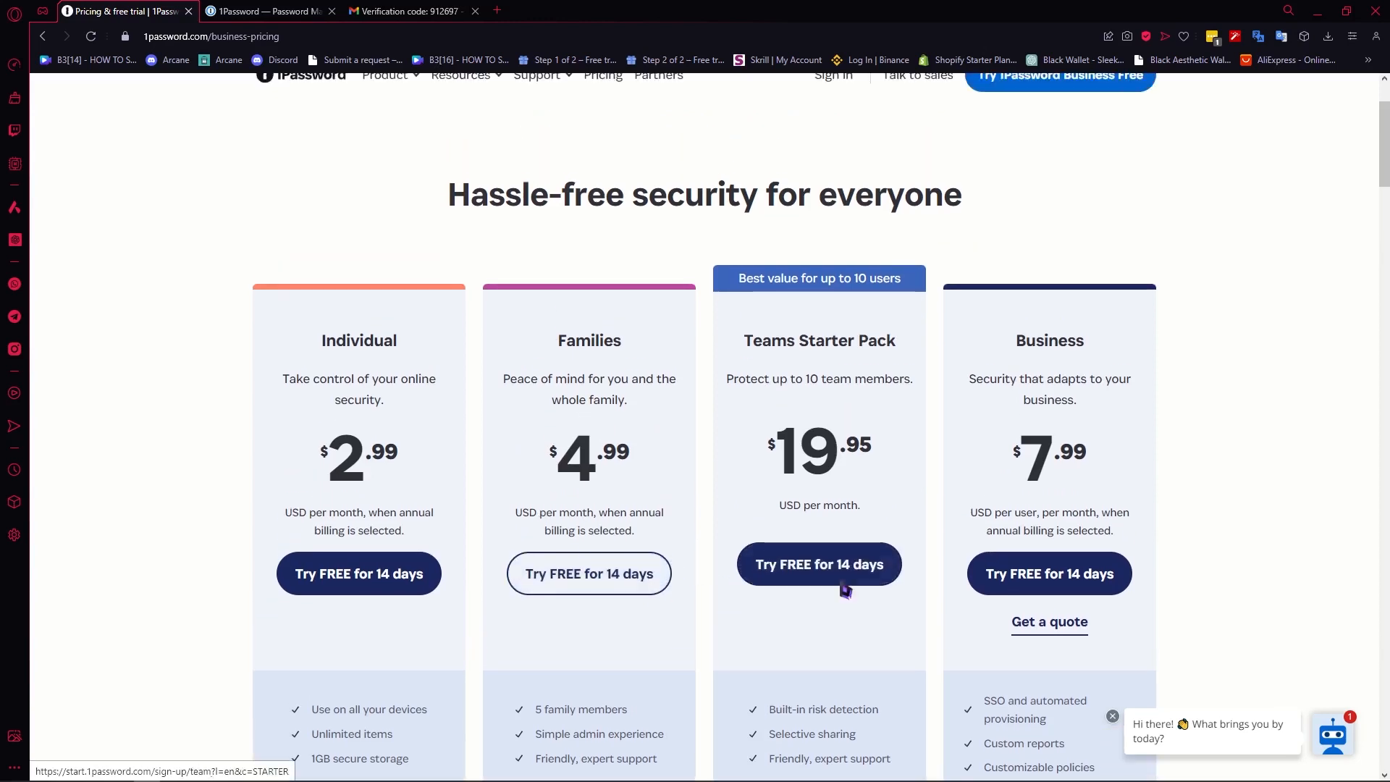
scroll(651, 630, "down", 2)
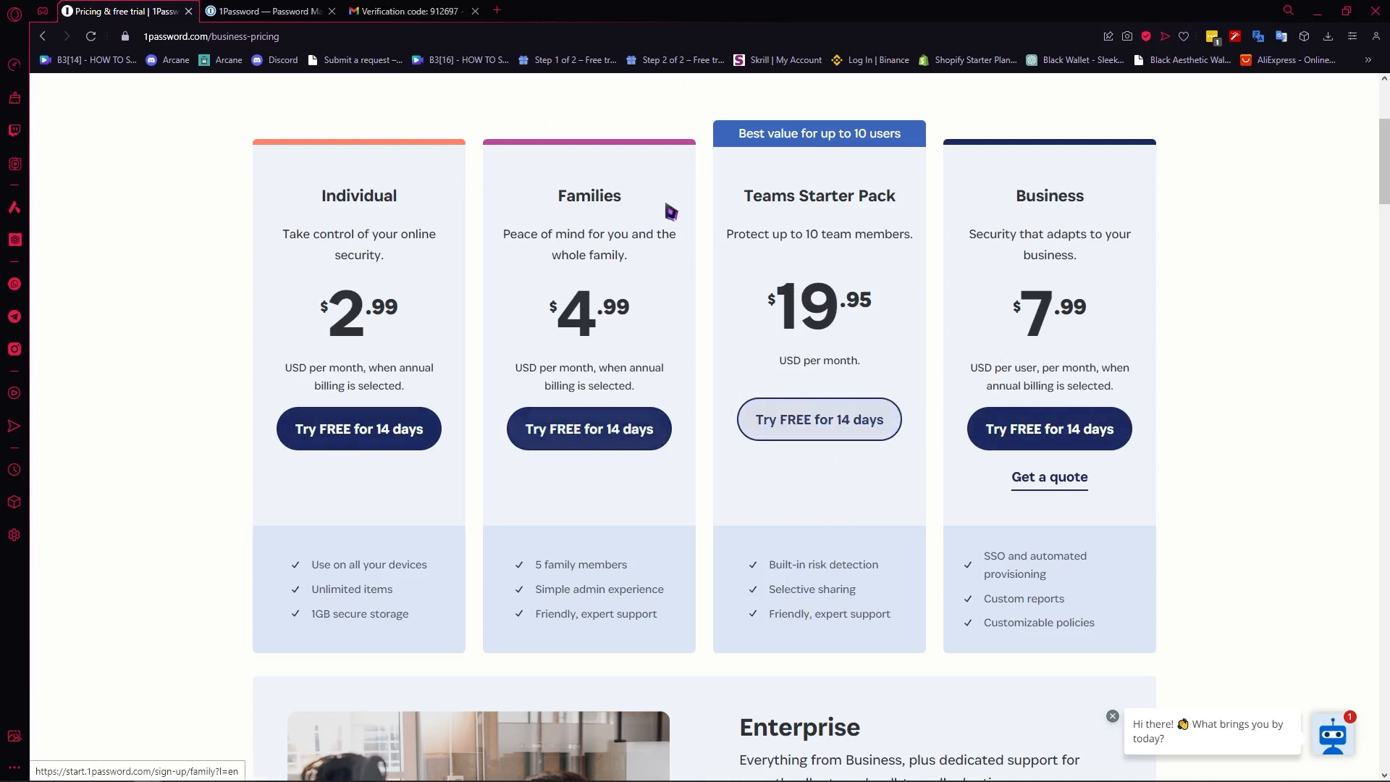
scroll(779, 351, "up", 1)
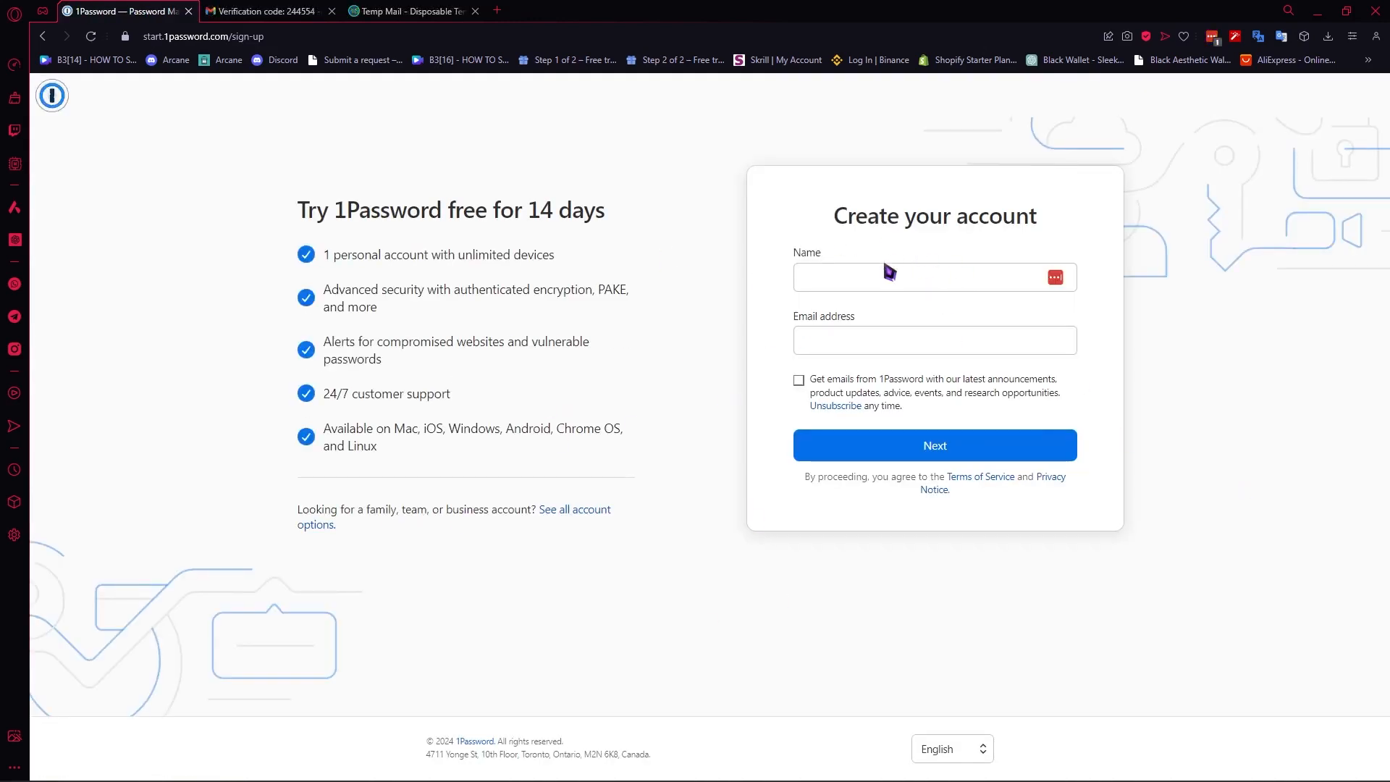
Step: Enter a name, paste the disposable e-mail address into Email address, and submit the form
left_click(874, 278)
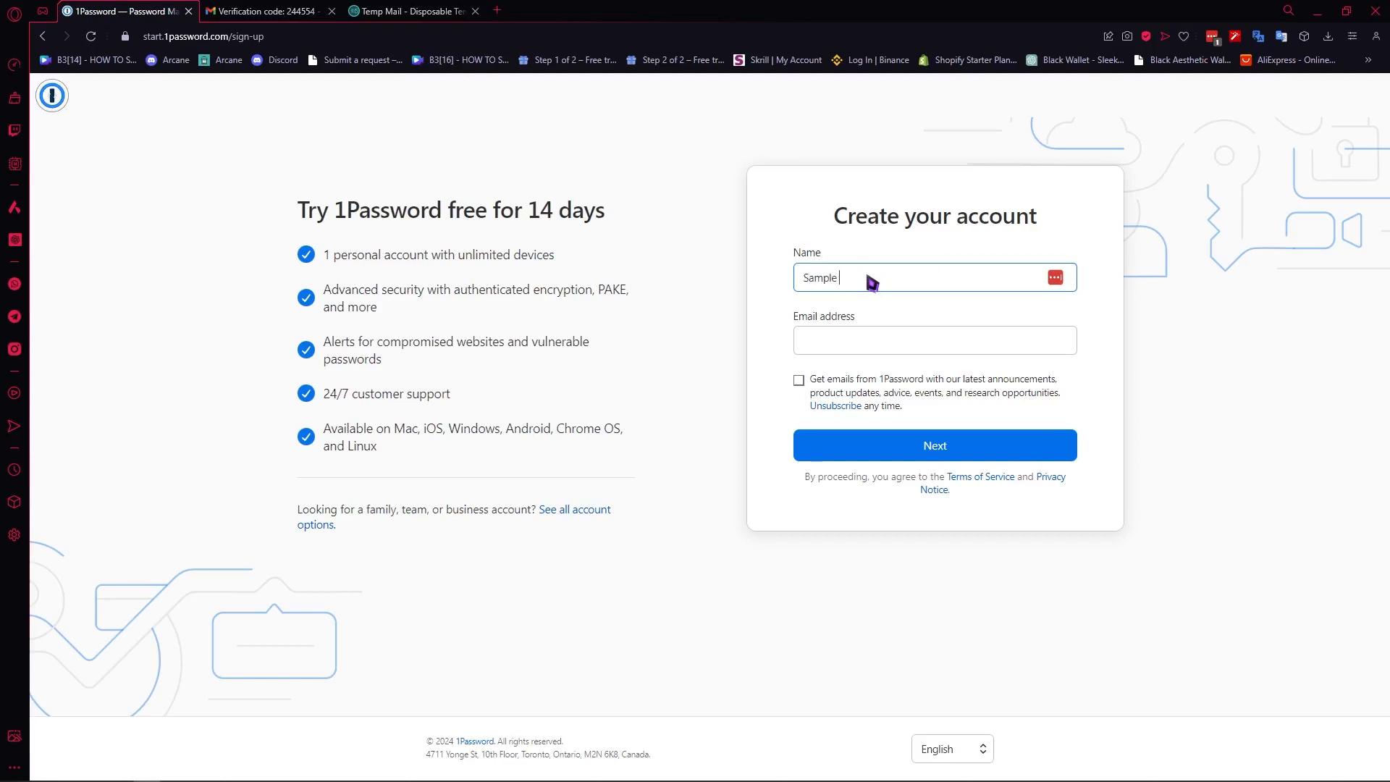
left_click(845, 335)
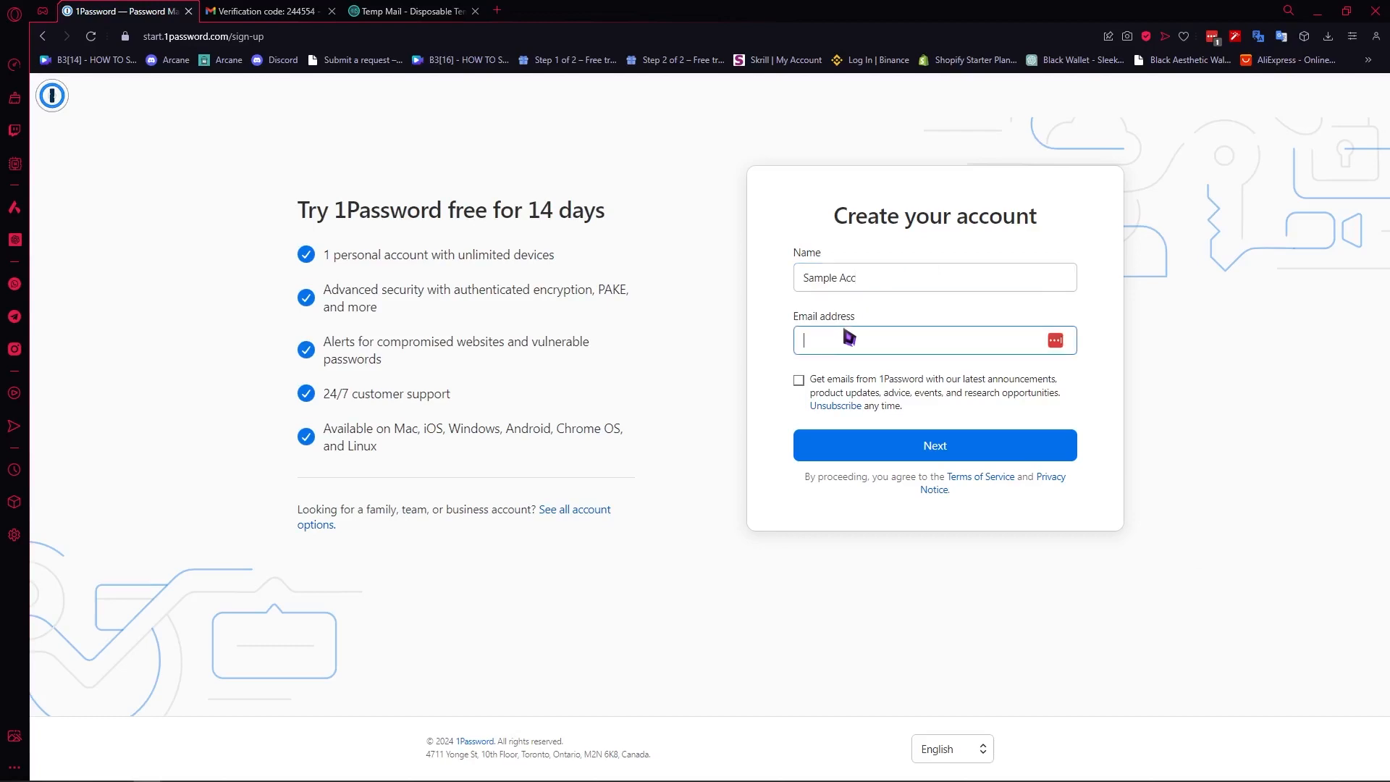
right_click(850, 343)
left_click(902, 436)
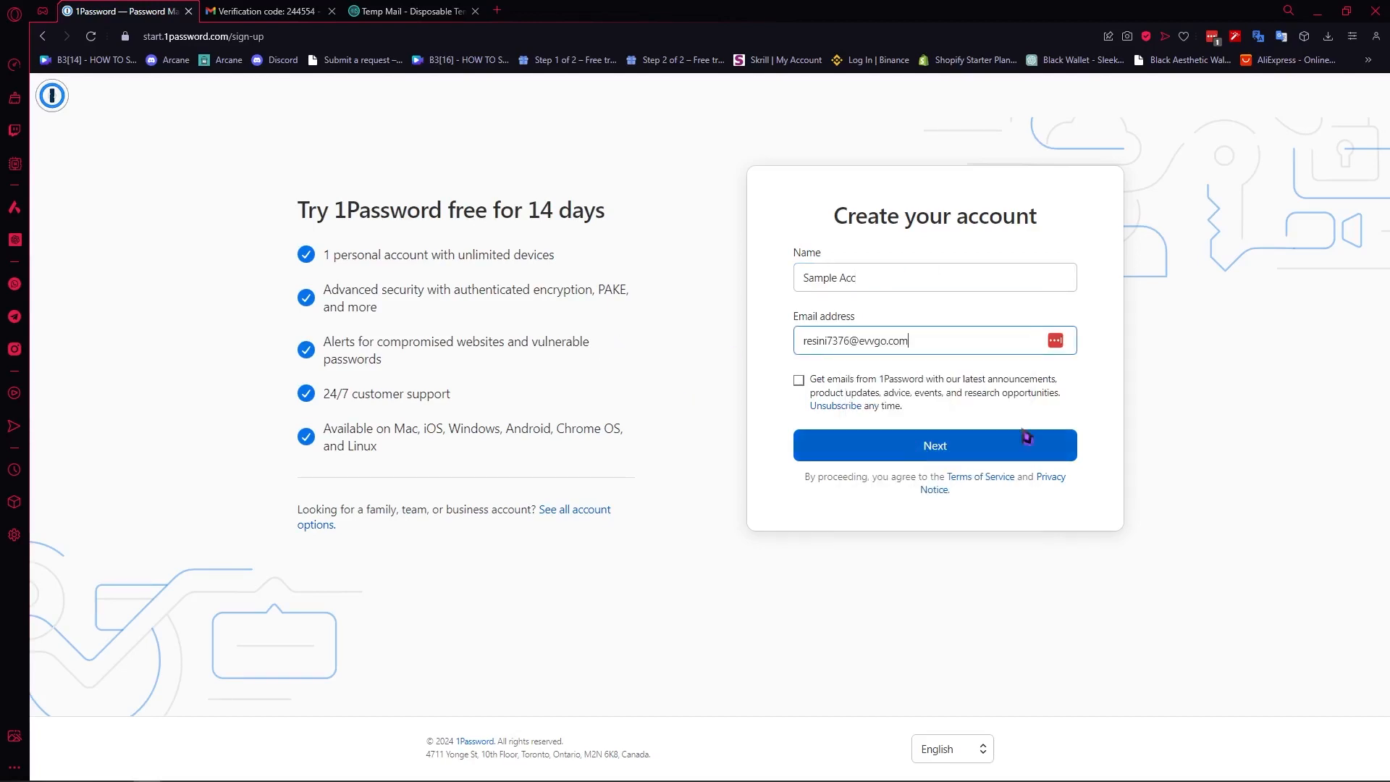
left_click(881, 443)
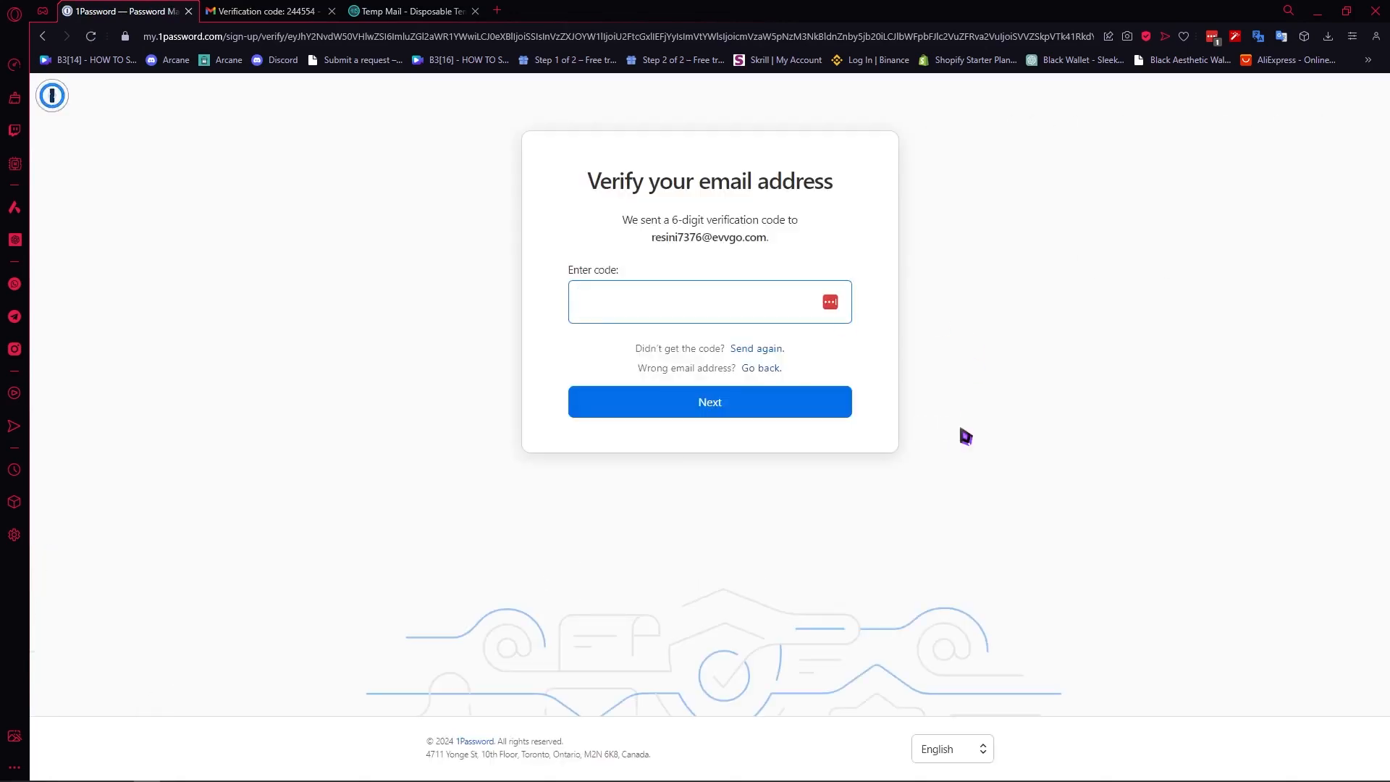
Step: Open the 1Password verification e-mail in Temp Mail and copy its six-digit code
left_click(405, 10)
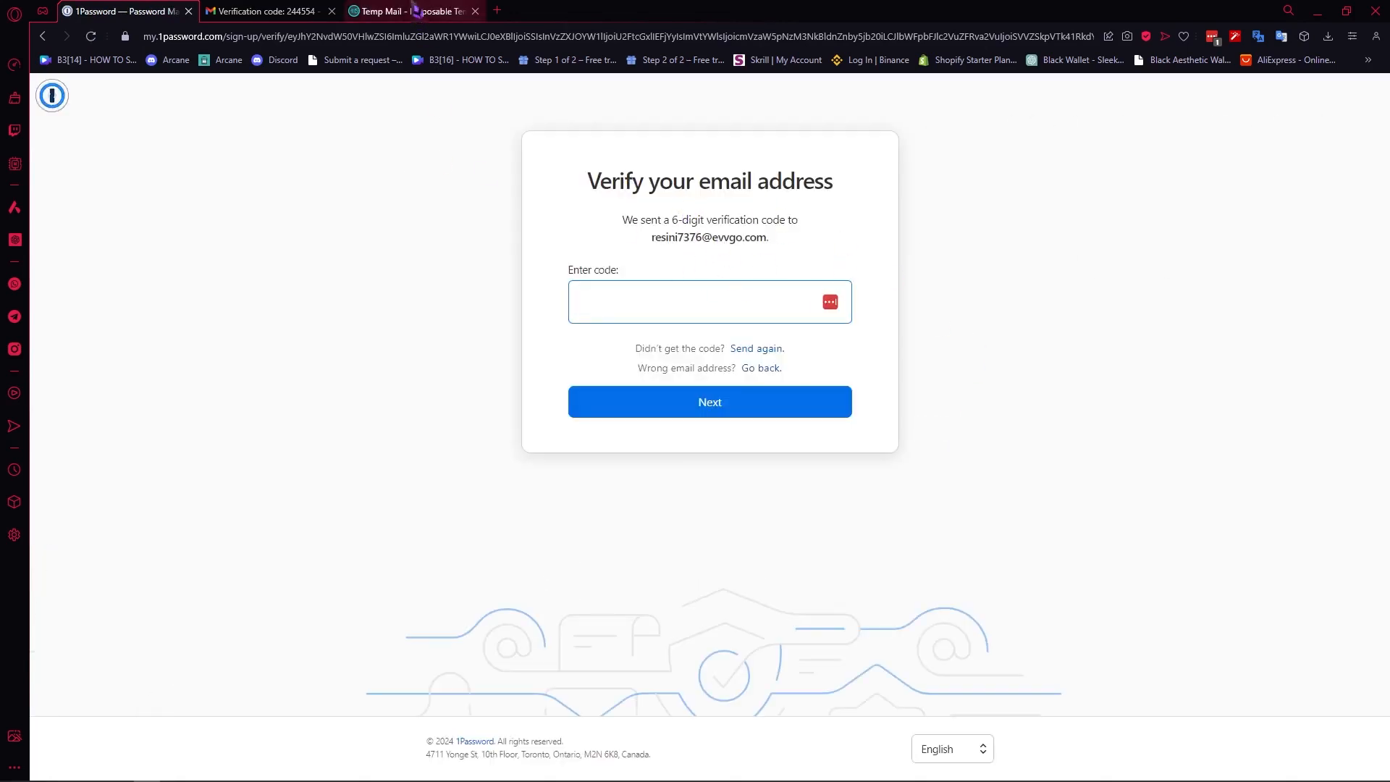
scroll(701, 506, "down", 3)
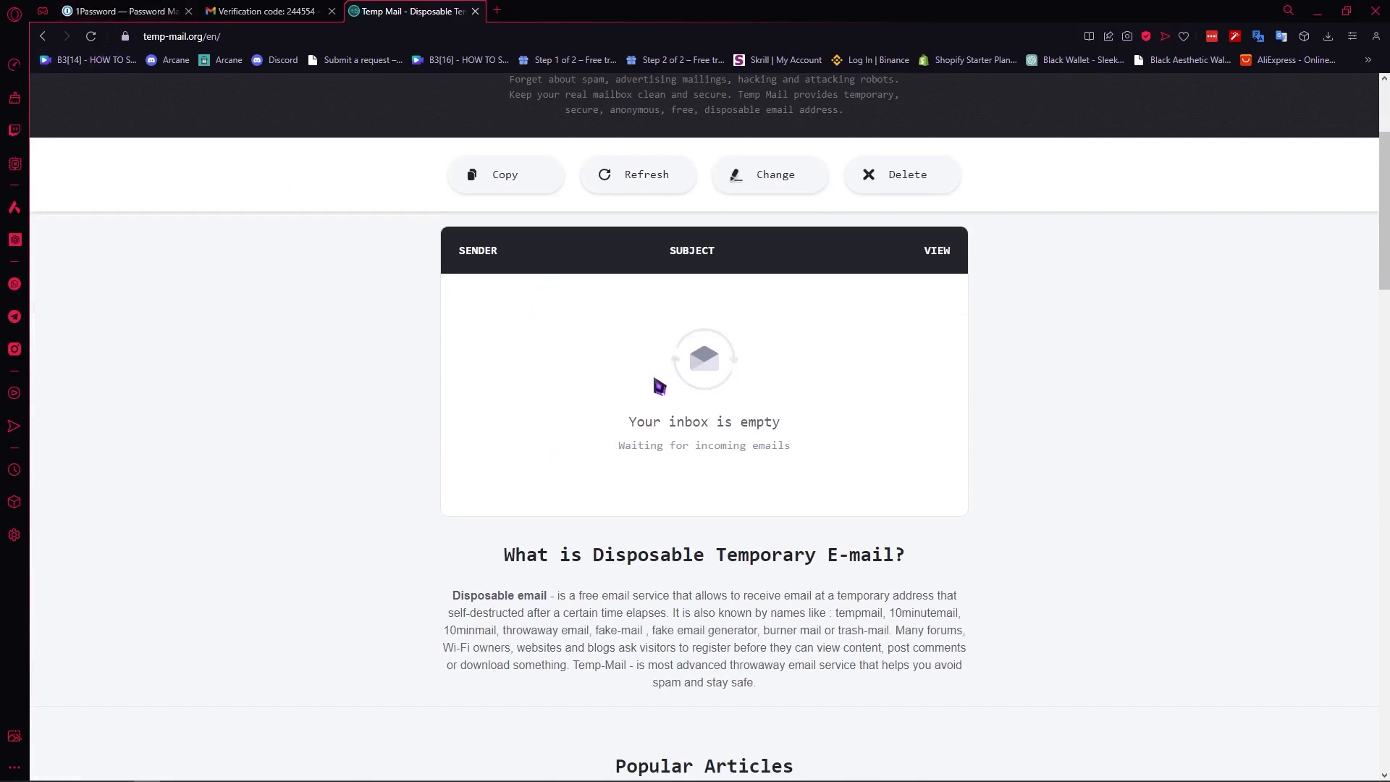
scroll(669, 387, "up", 3)
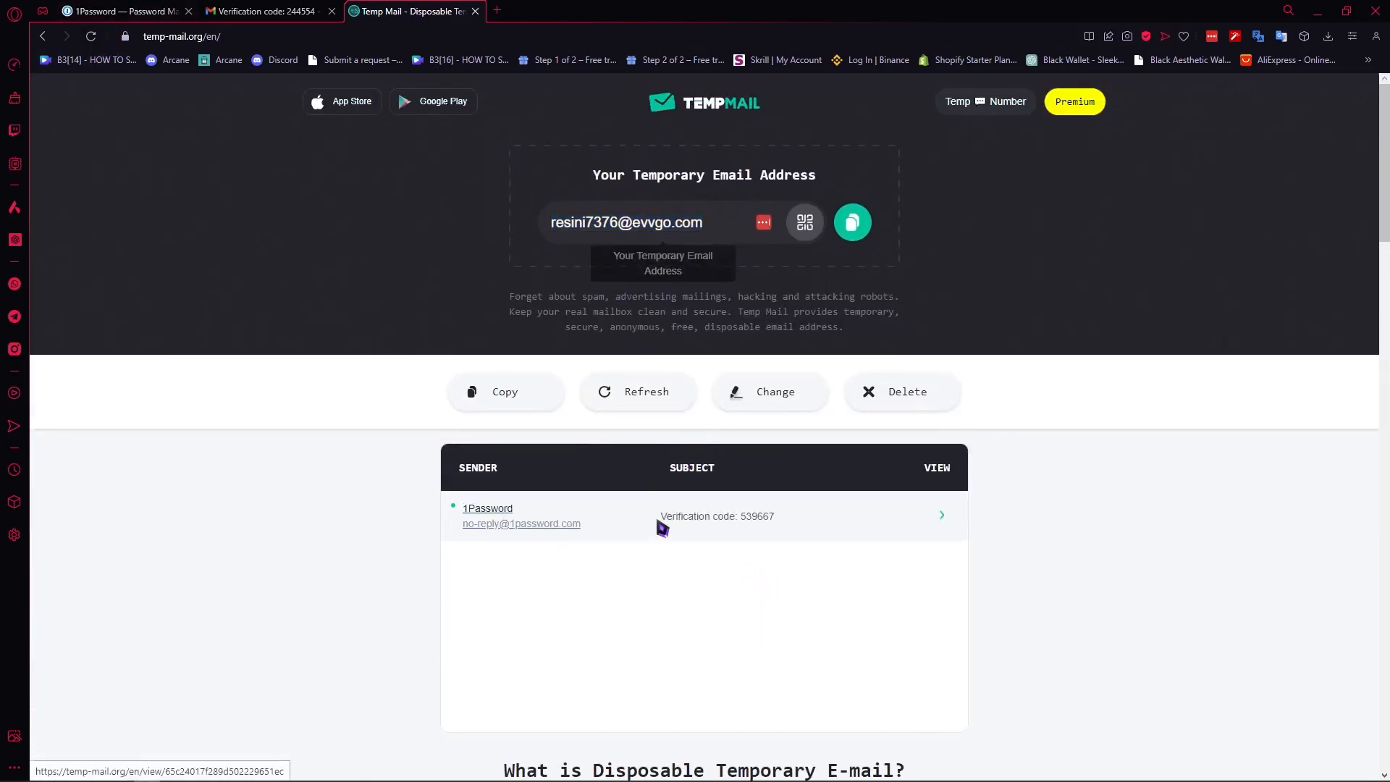
left_click(658, 527)
scroll(716, 626, "down", 3)
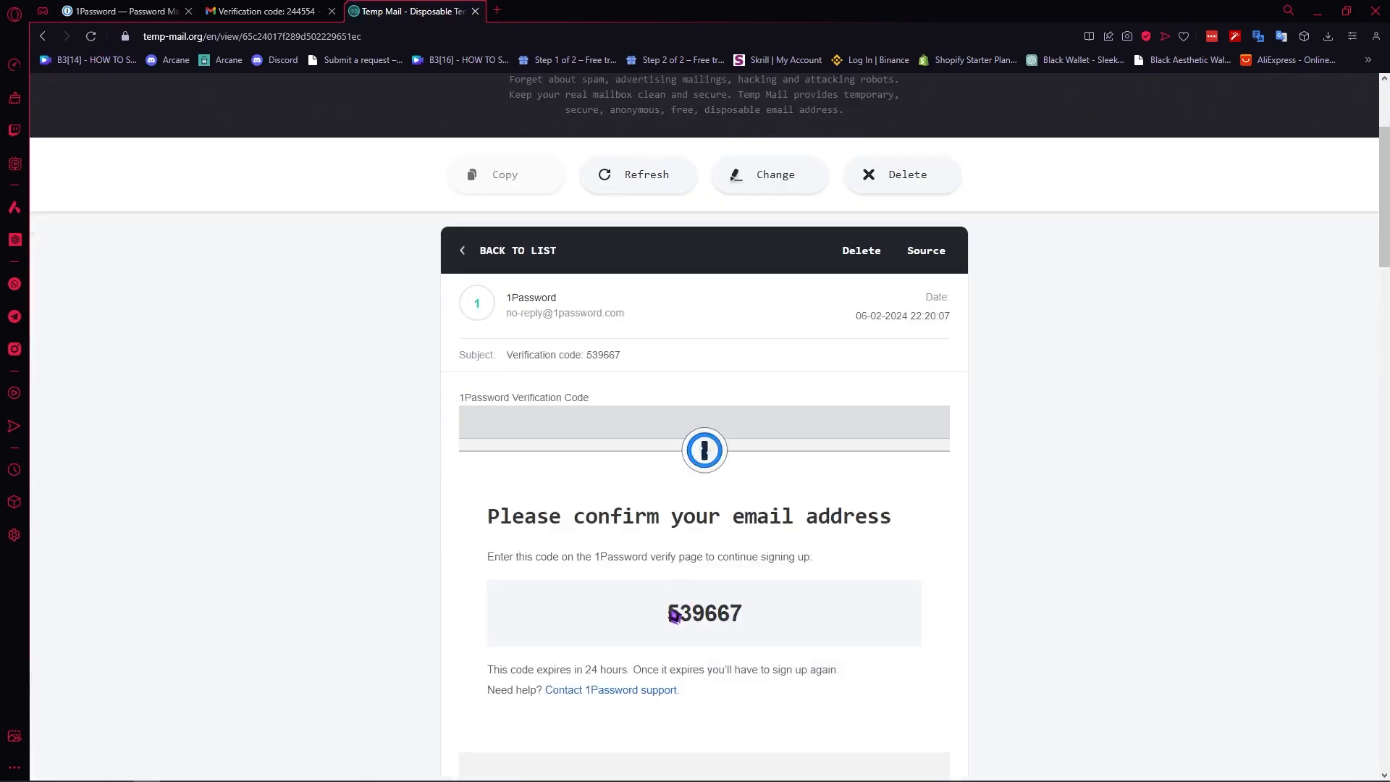
left_click_drag(668, 612, 770, 630)
right_click(699, 620)
left_click(746, 421)
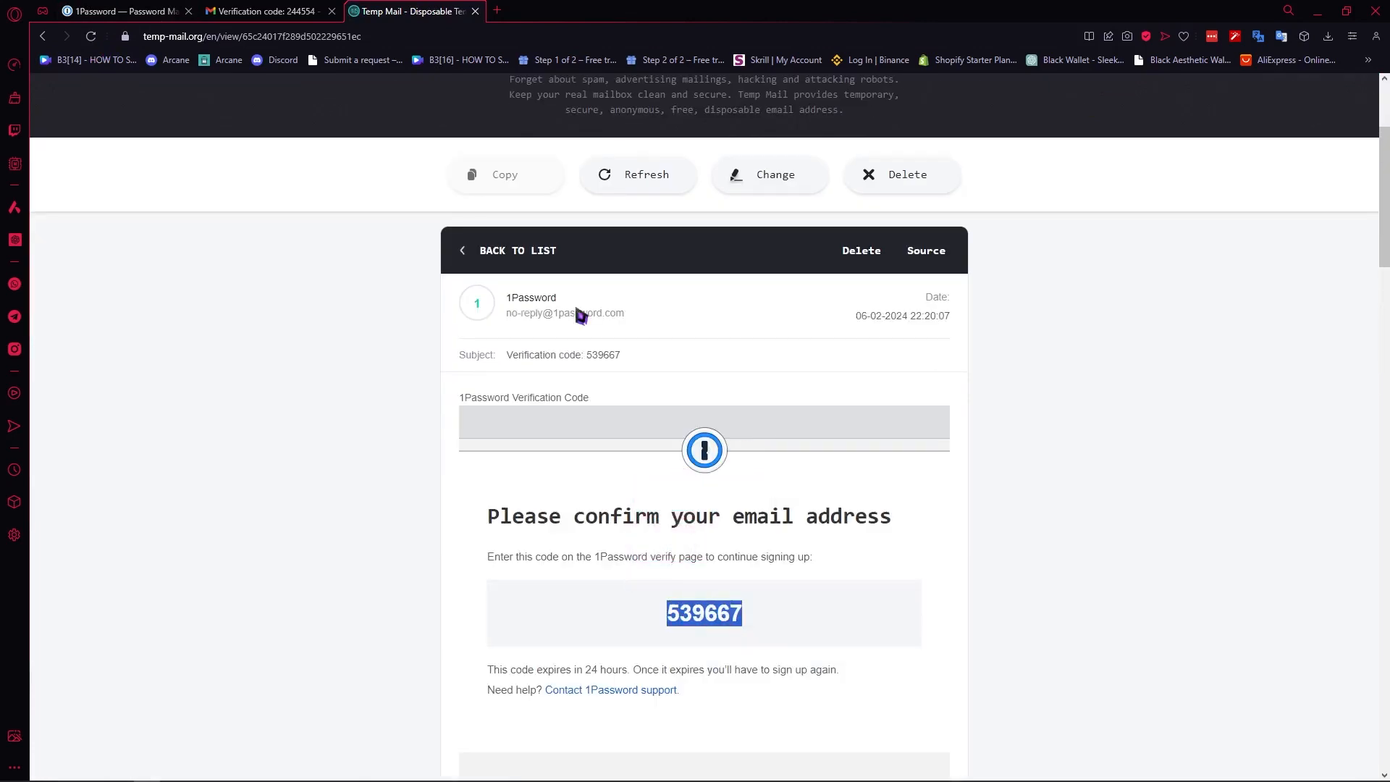
Step: Paste the verification code into 1Password's code field and submit it
left_click(163, 11)
right_click(644, 297)
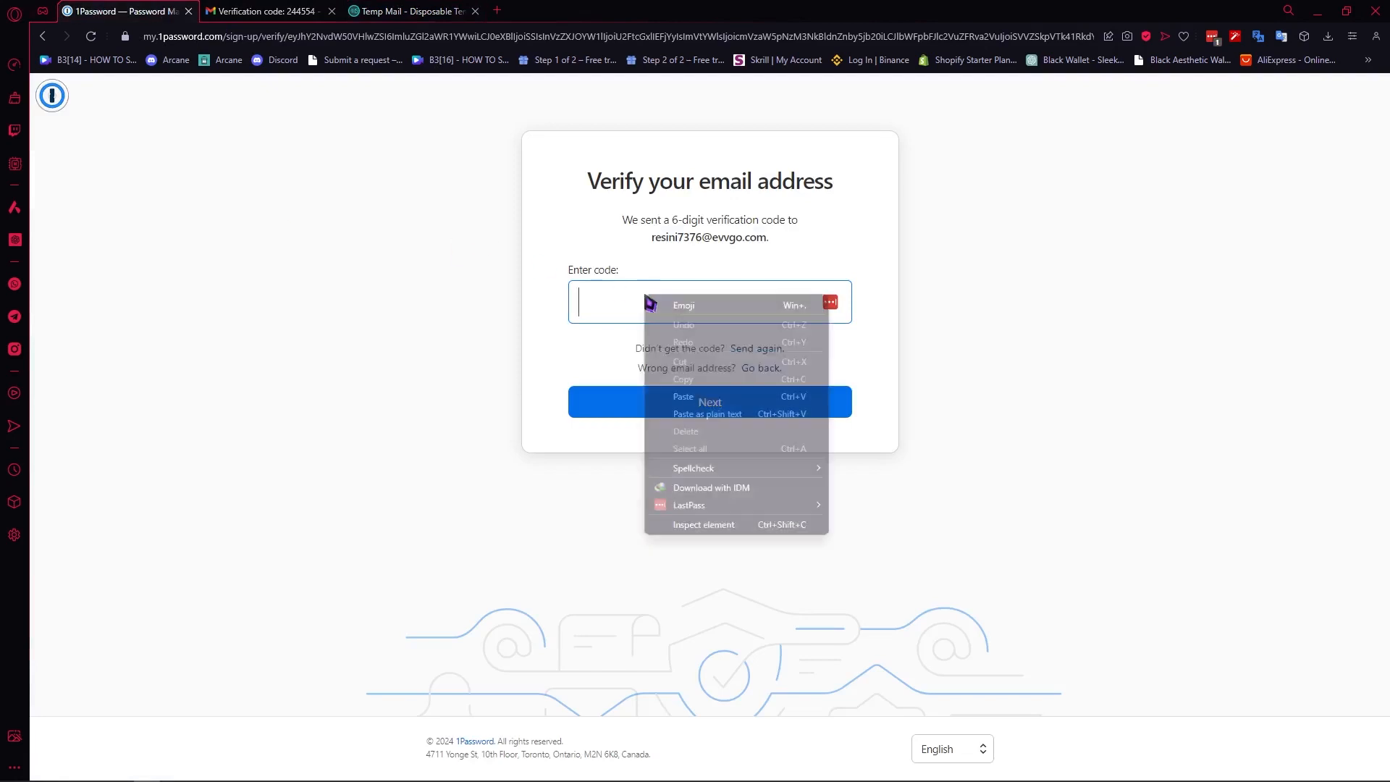
left_click(767, 391)
left_click(723, 408)
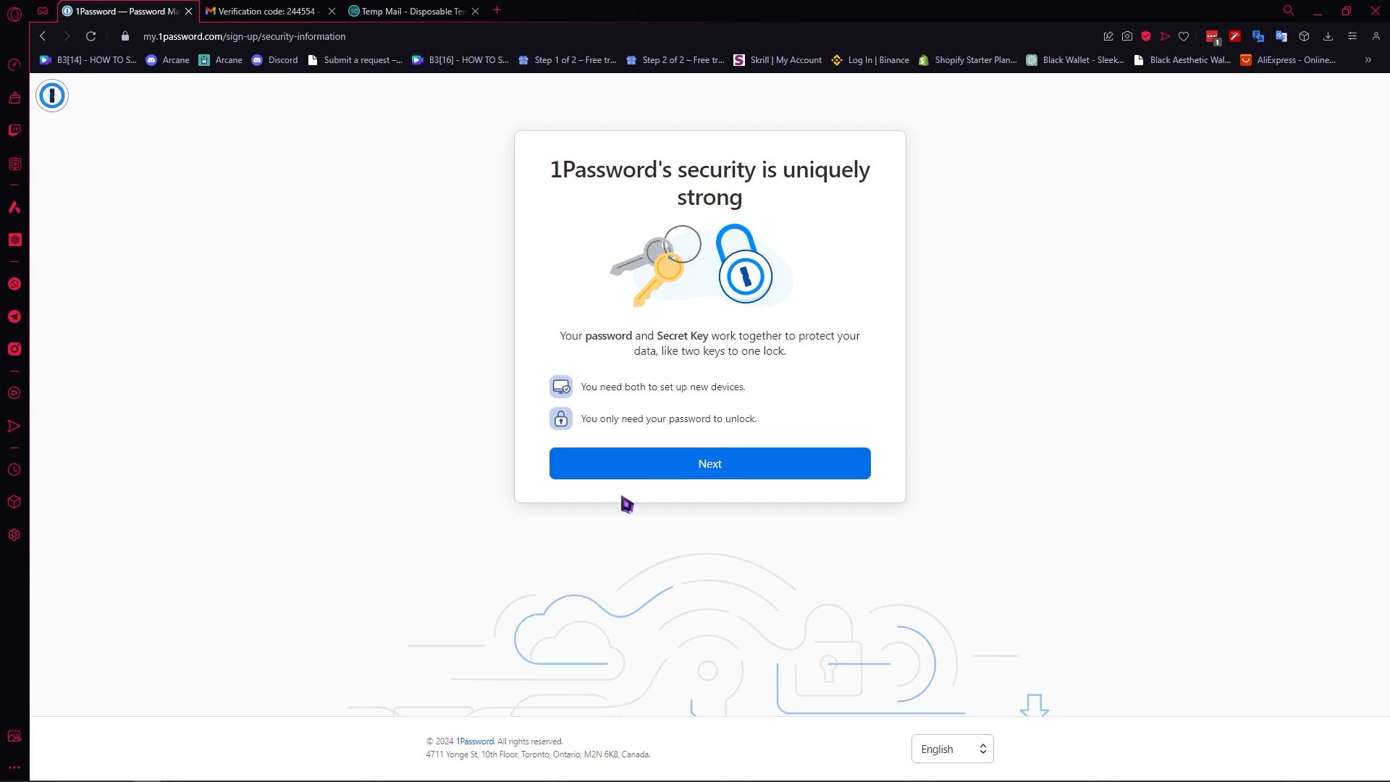
Step: Continue past the page explaining how the password and Secret Key work together
left_click(704, 474)
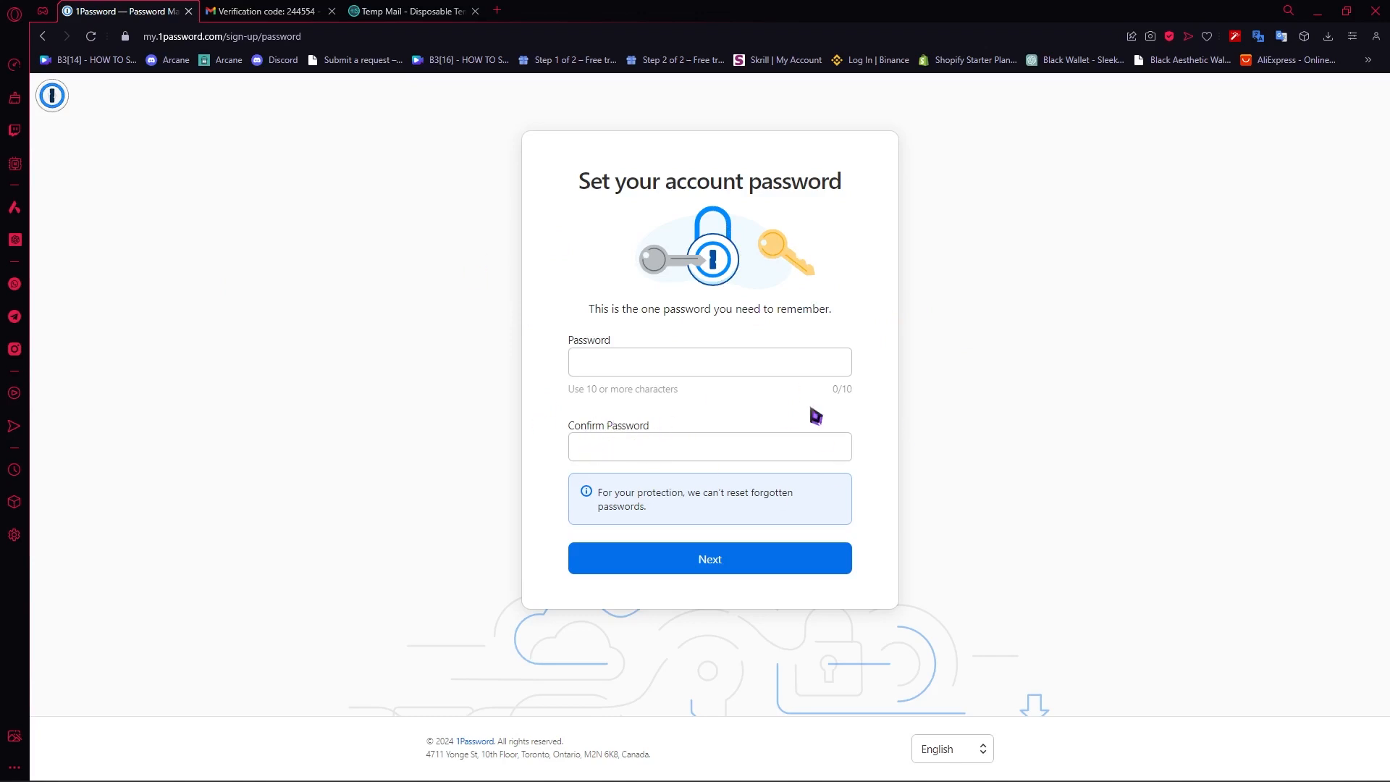
Step: Enter the account password, correct a typo, retype it in Confirm Password, and submit
left_click_drag(614, 310, 800, 314)
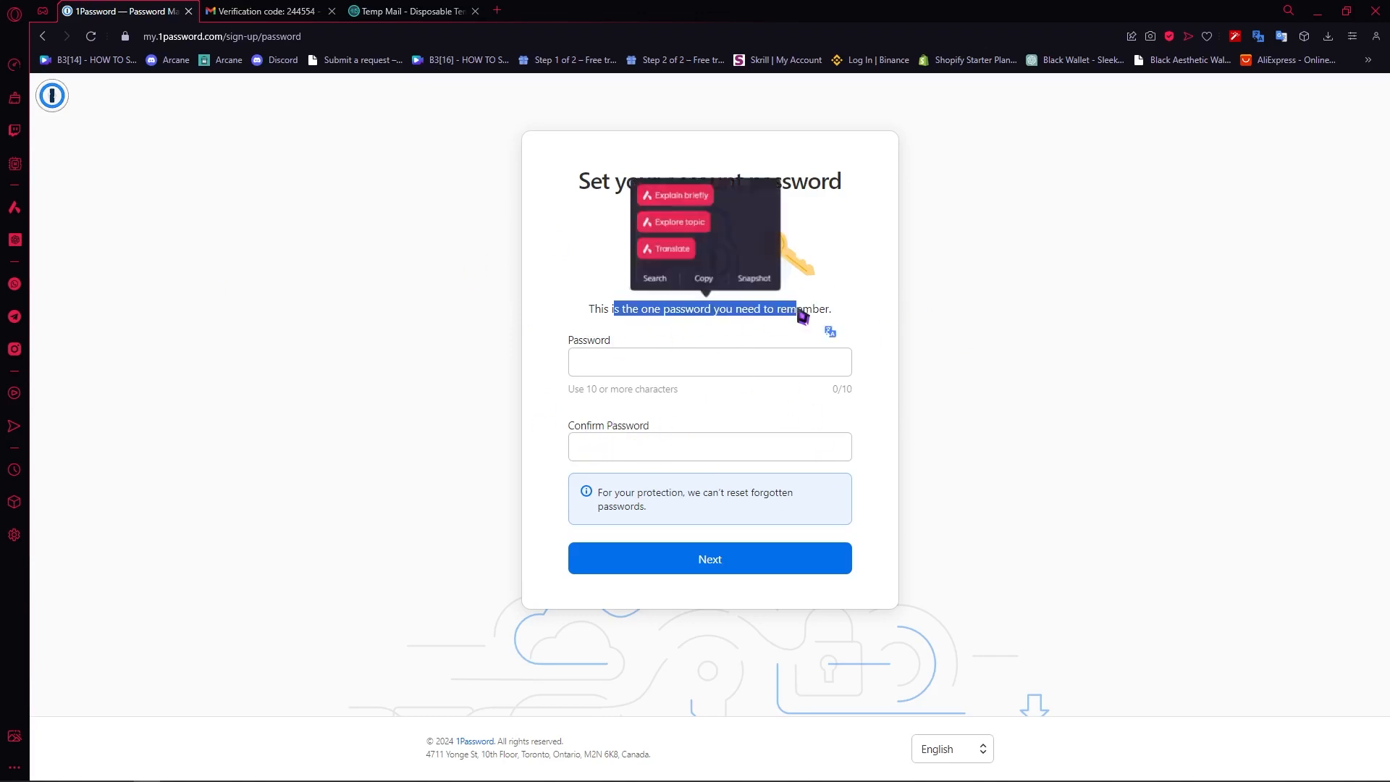
left_click(996, 369)
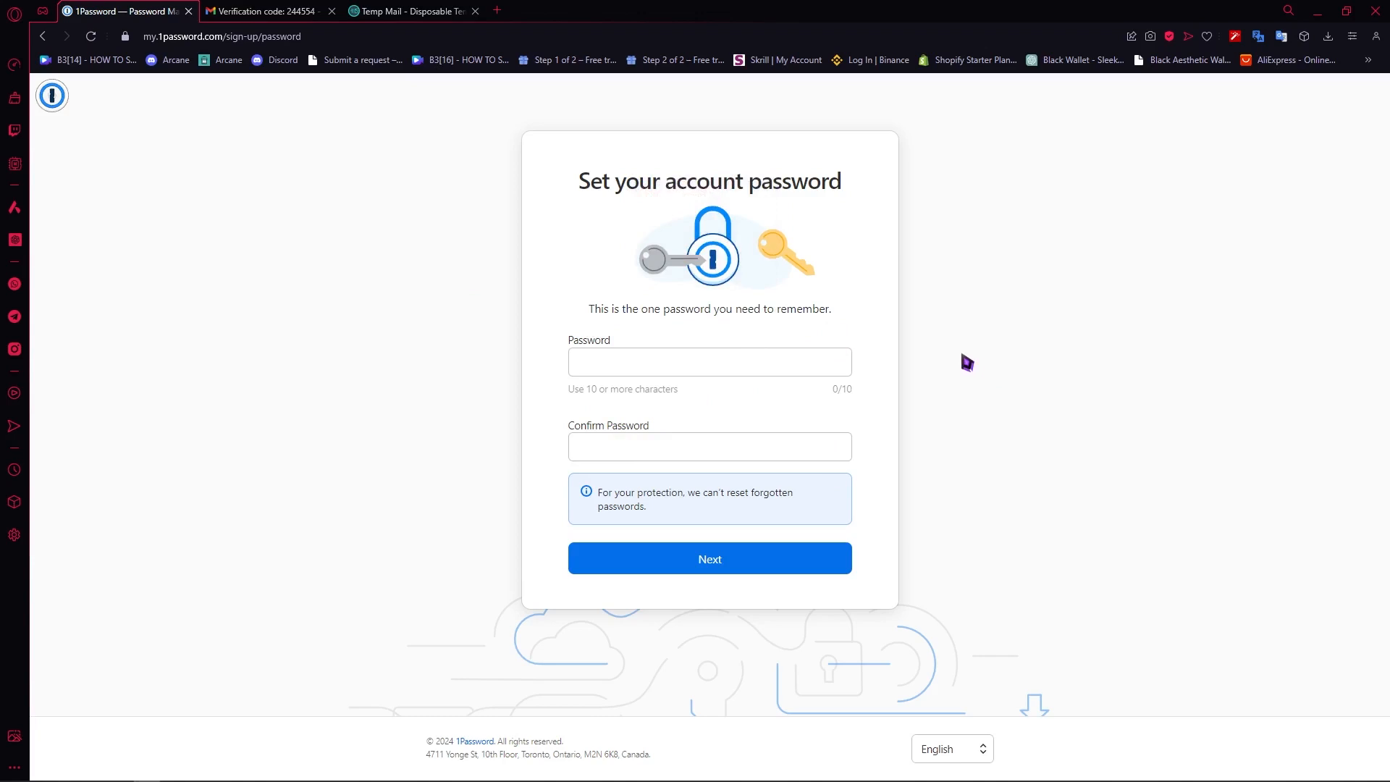
left_click(715, 370)
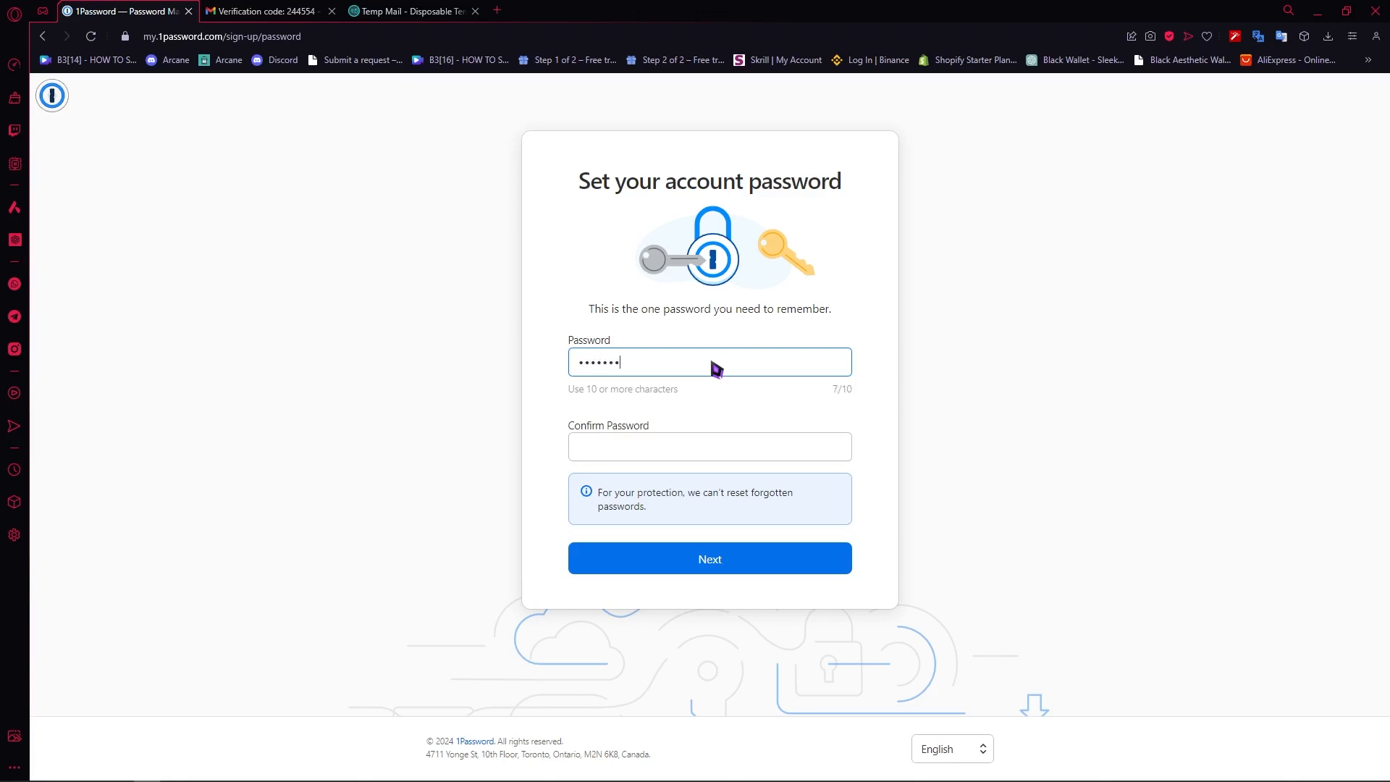
type("•••••")
key("BackSpace")
key("BackSpace")
key("BackSpace")
key("BackSpace")
key("BackSpace")
key("BackSpace")
type("••••••••")
key("Tab")
type("••••••••")
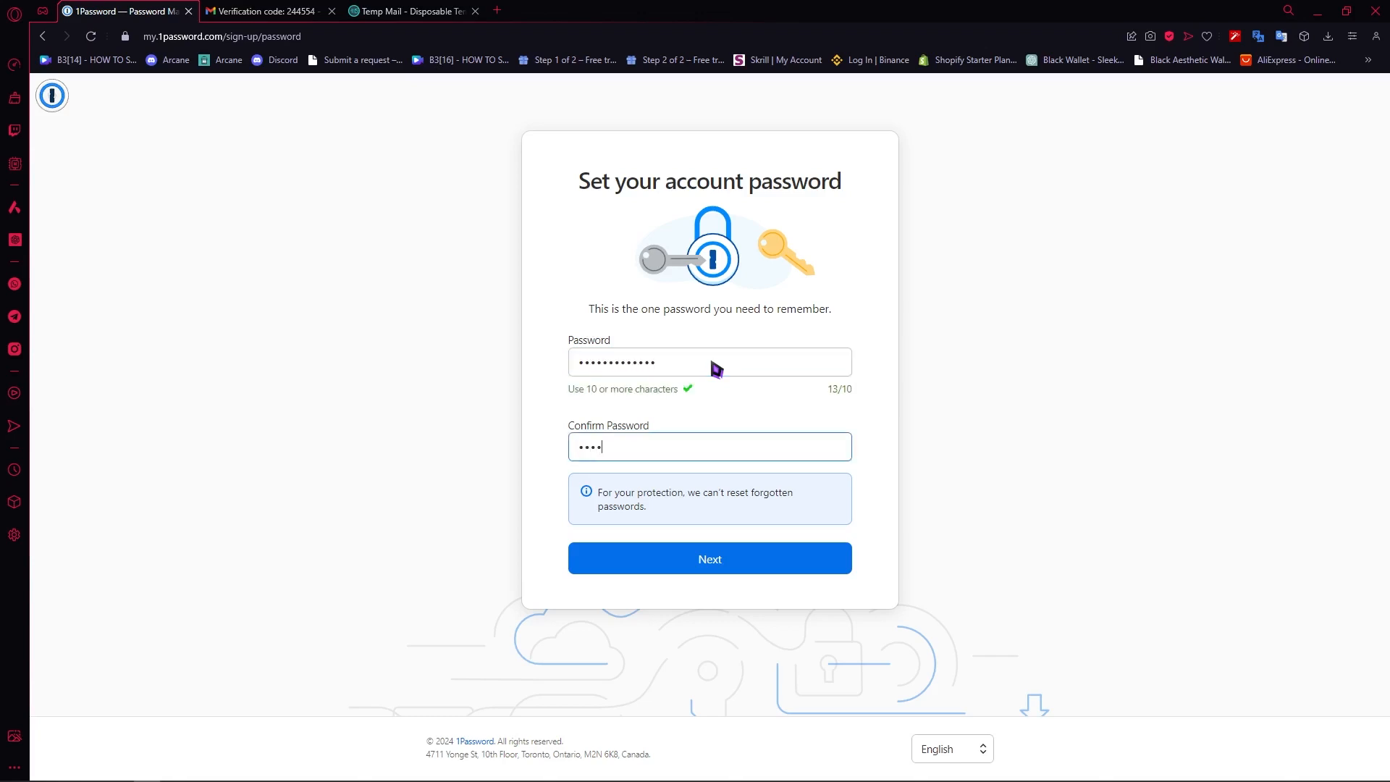
type("•••••")
left_click(1082, 250)
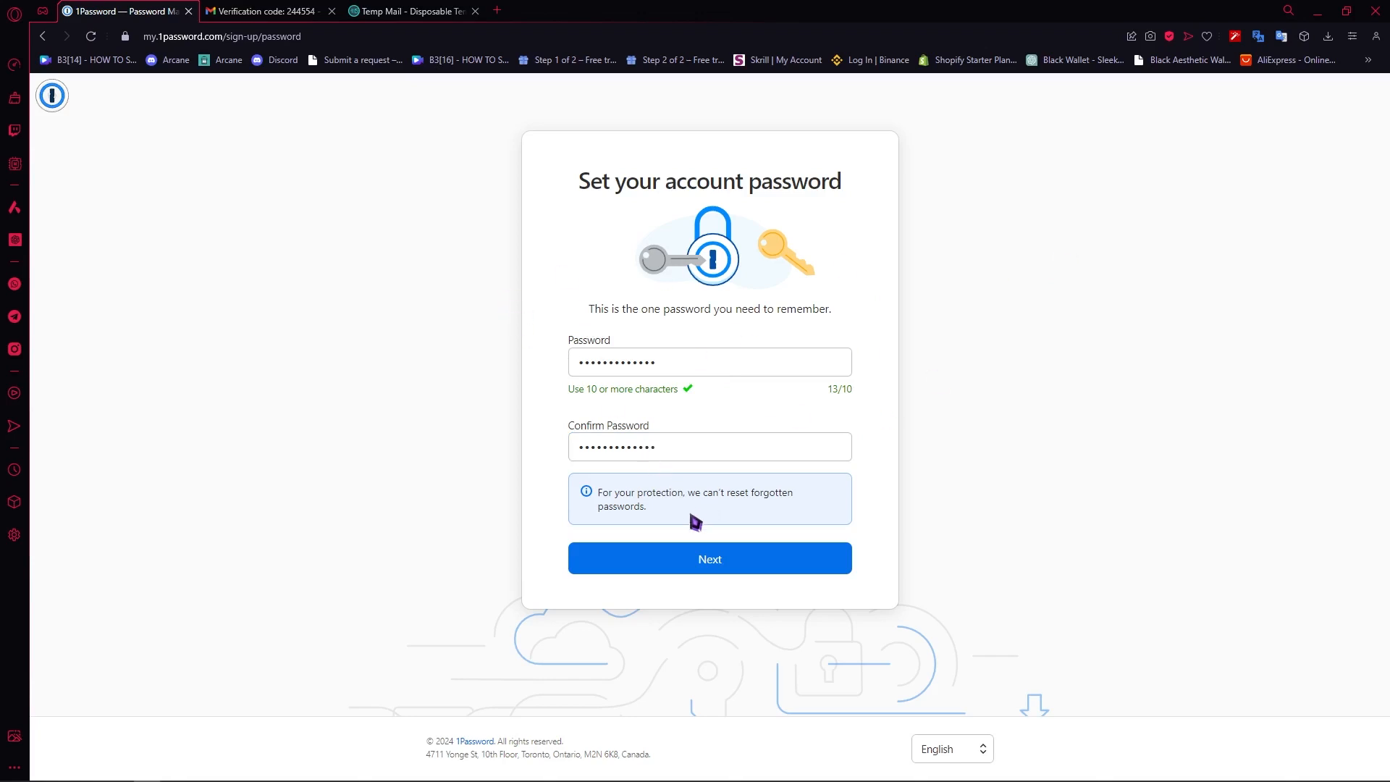
left_click(691, 561)
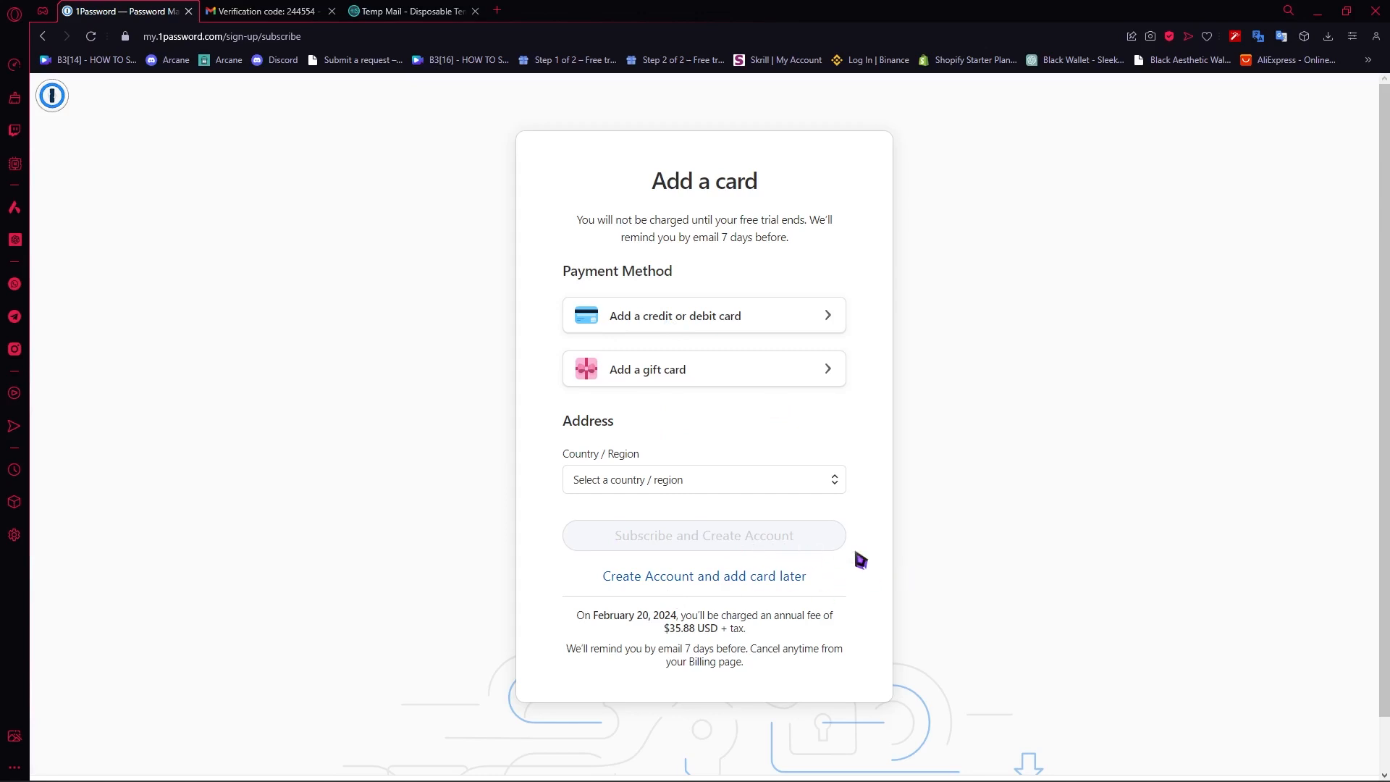
Step: Create the account without adding a payment card
left_click(640, 577)
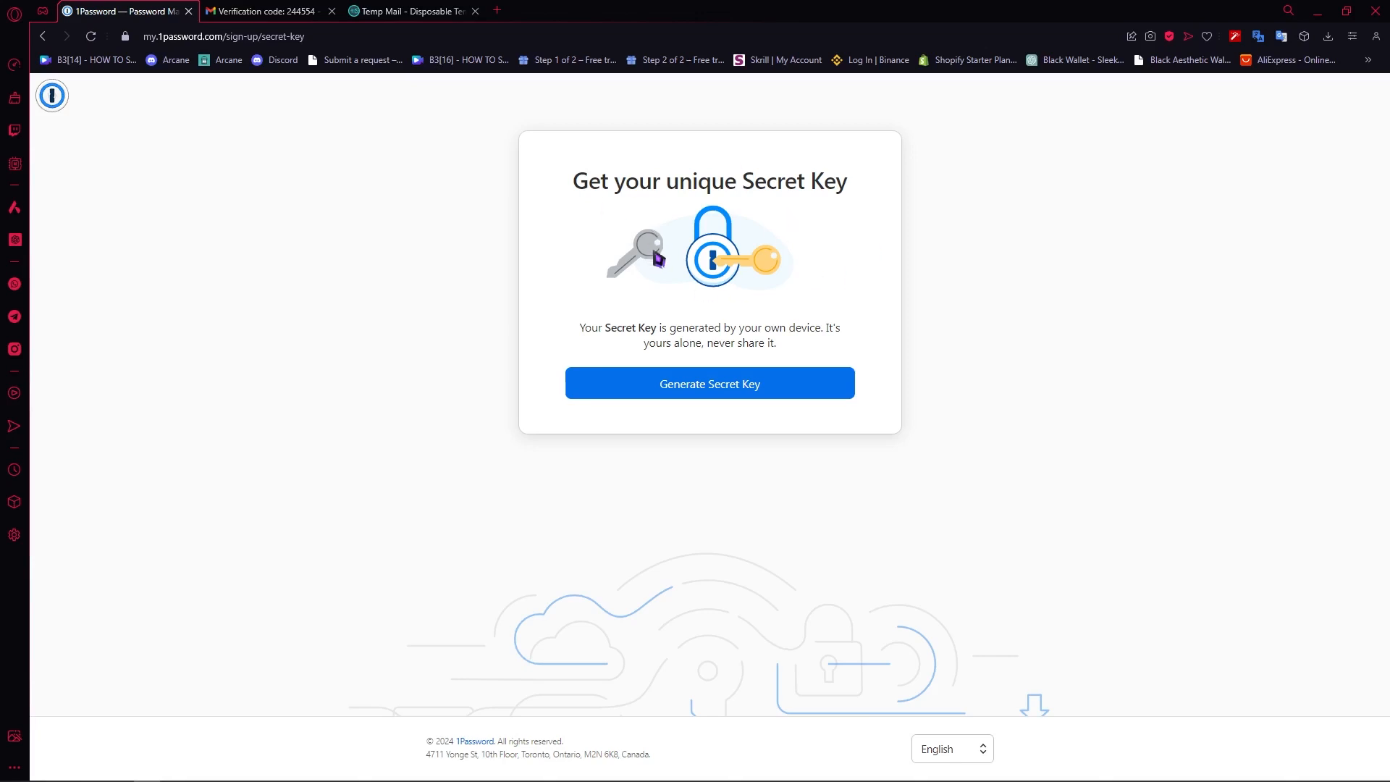
Step: Generate the Secret Key, save the Emergency Kit PDF, and open the downloaded file
left_click(720, 396)
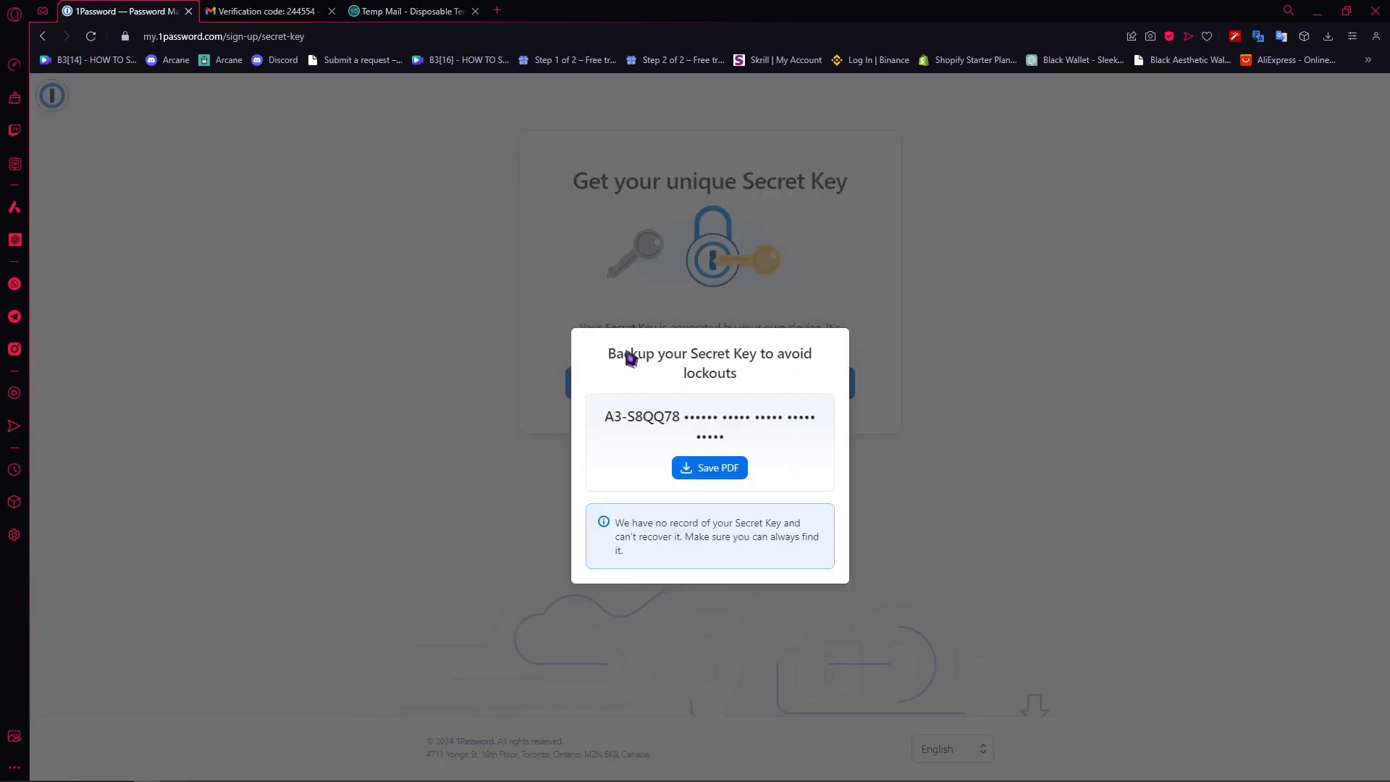
left_click(721, 473)
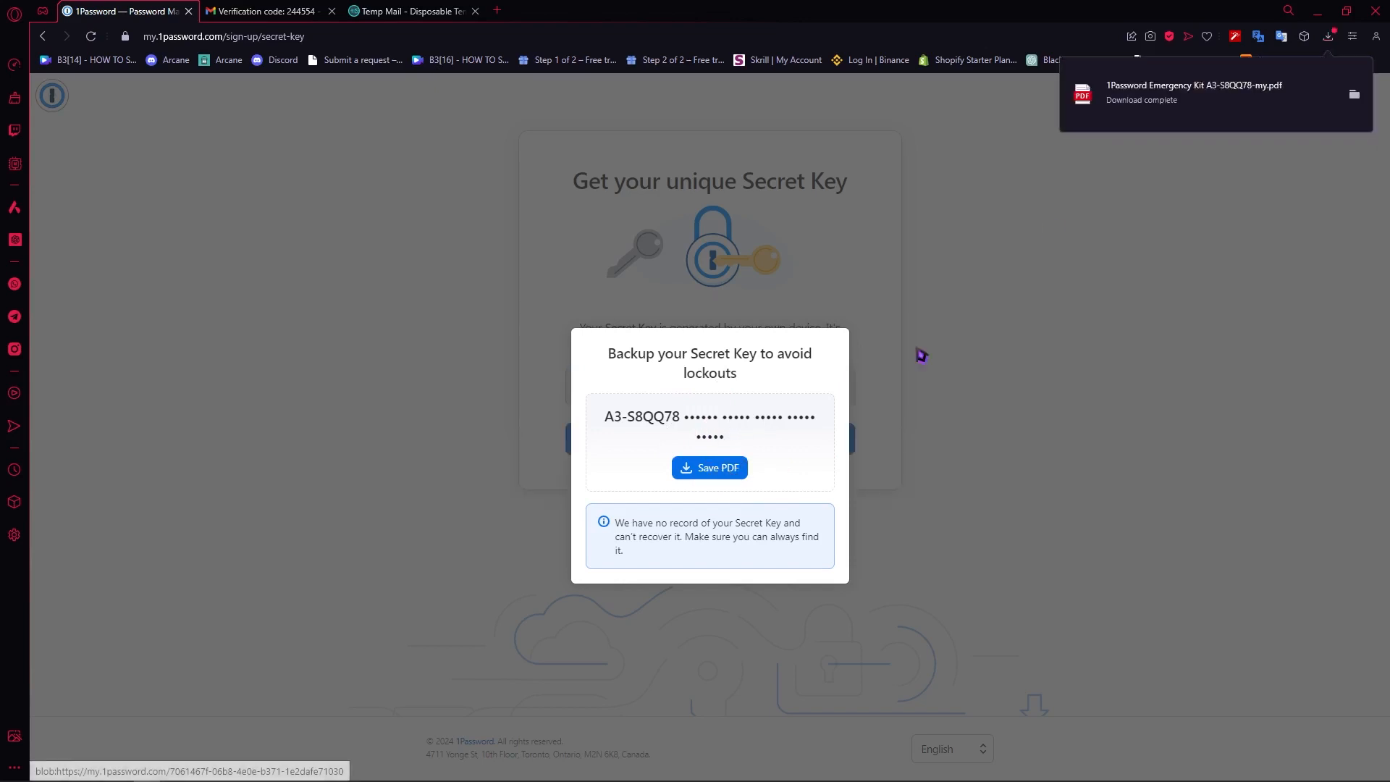
left_click(1180, 93)
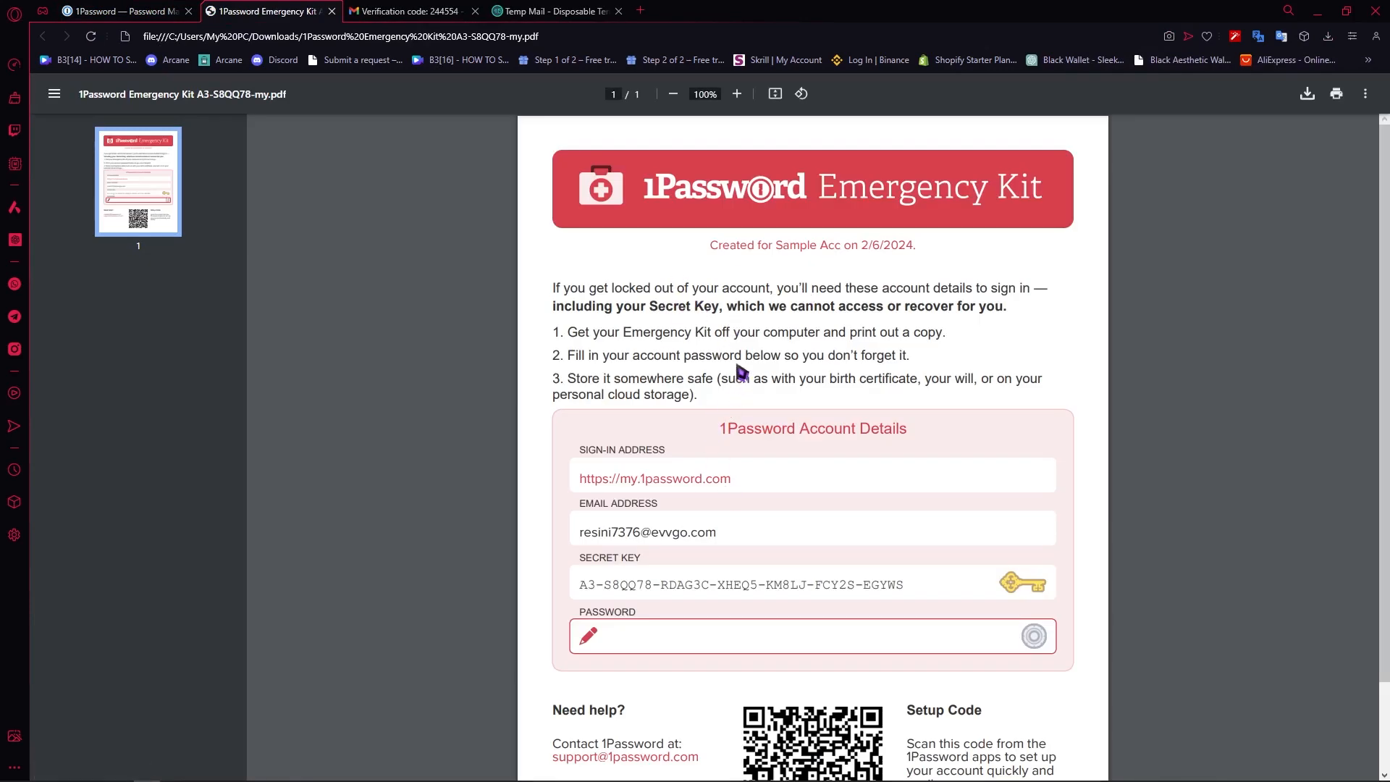
Step: Scroll through the Emergency Kit PDF, then close its tab to return to sign-up
scroll(740, 372, "down", 1)
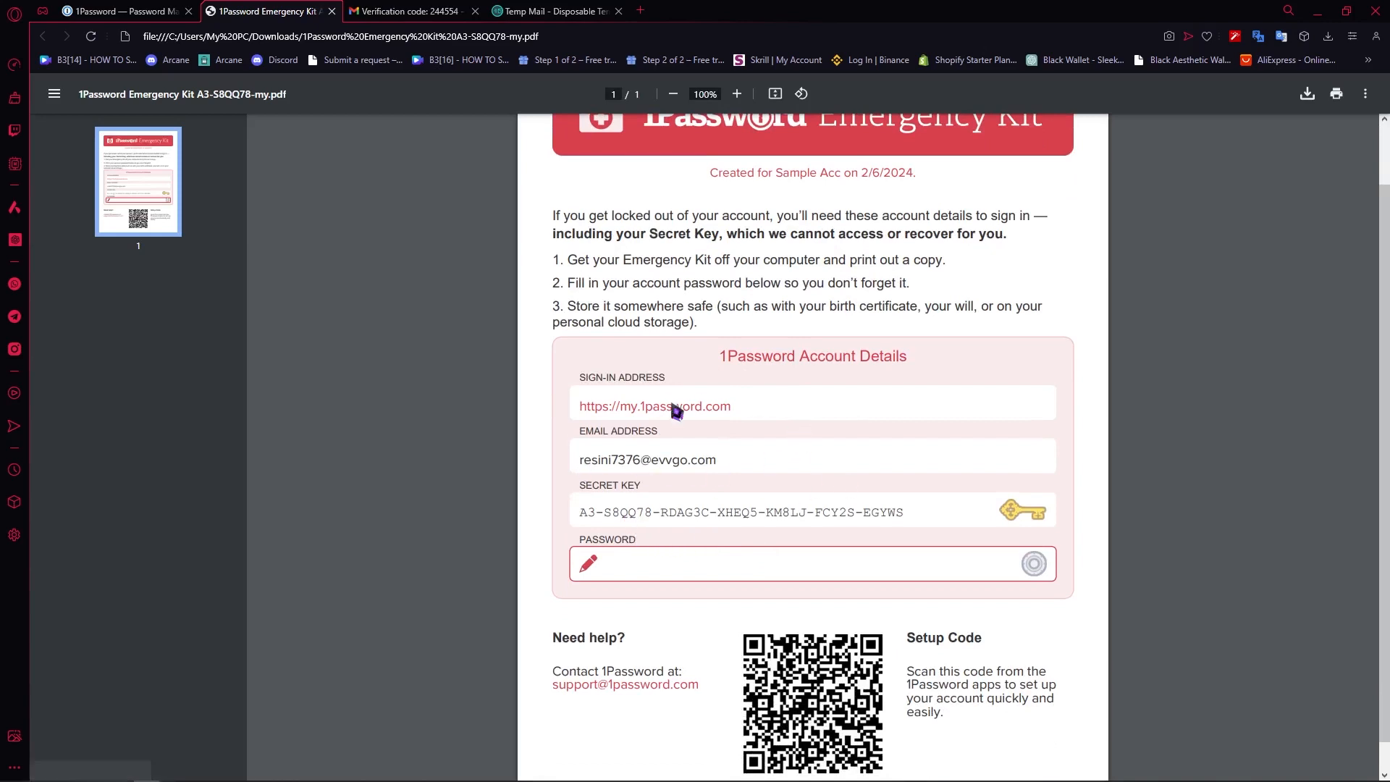
scroll(824, 406, "down", 1)
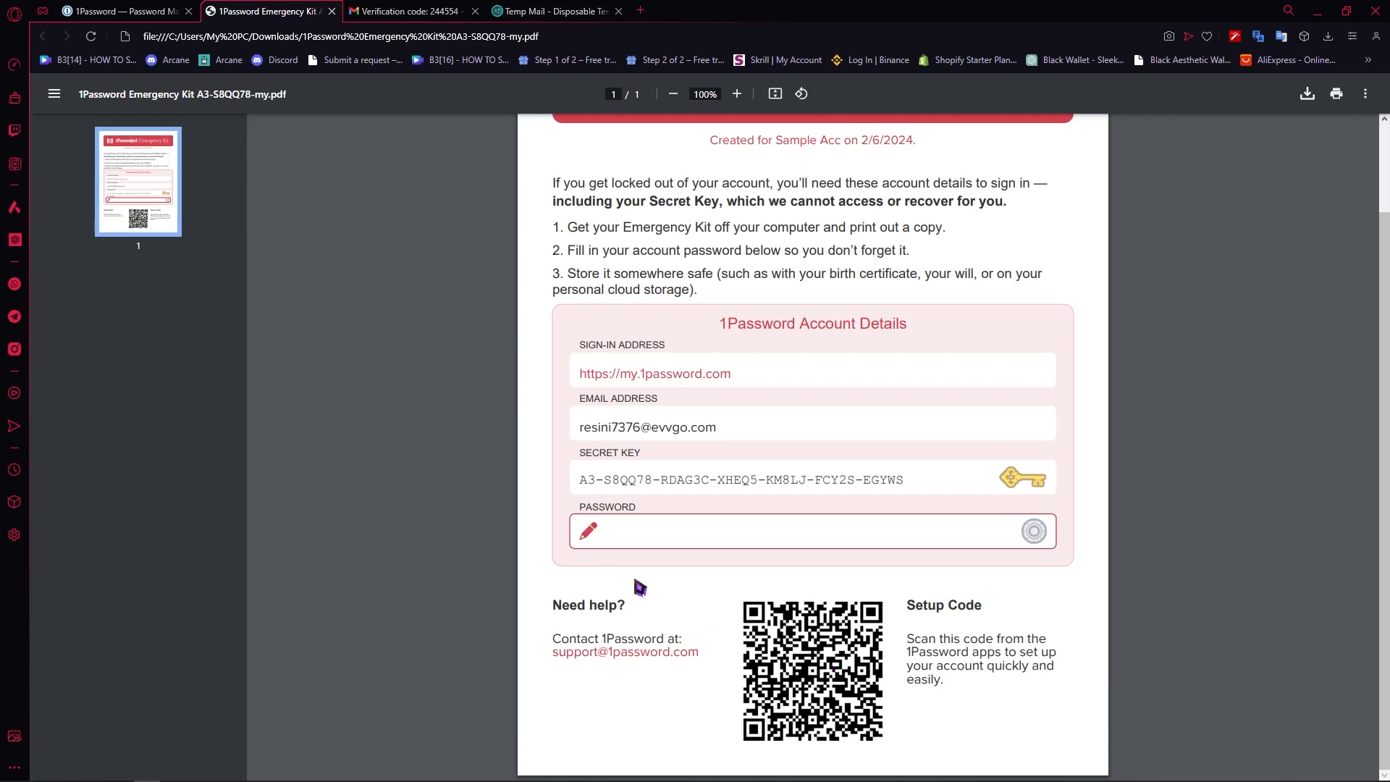
scroll(808, 673, "up", 2)
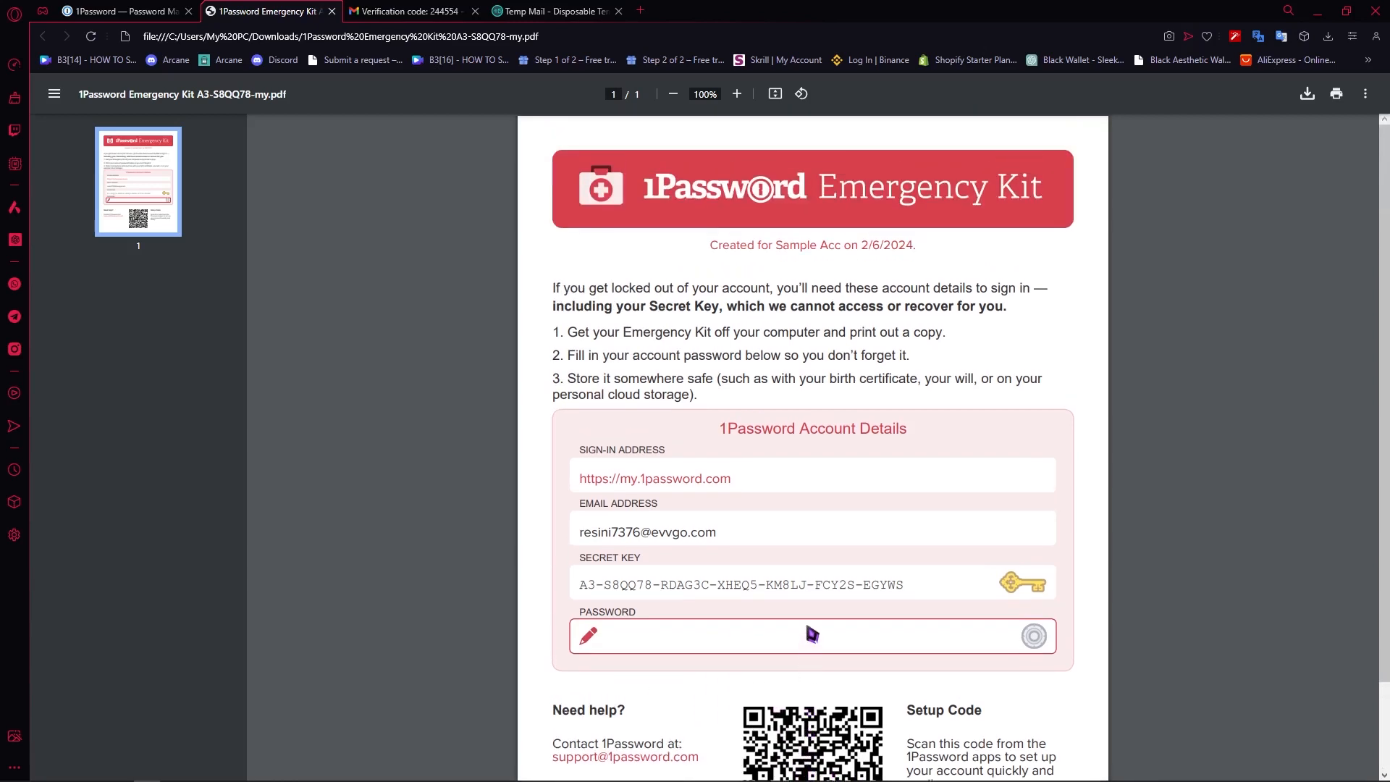
scroll(807, 627, "down", 1)
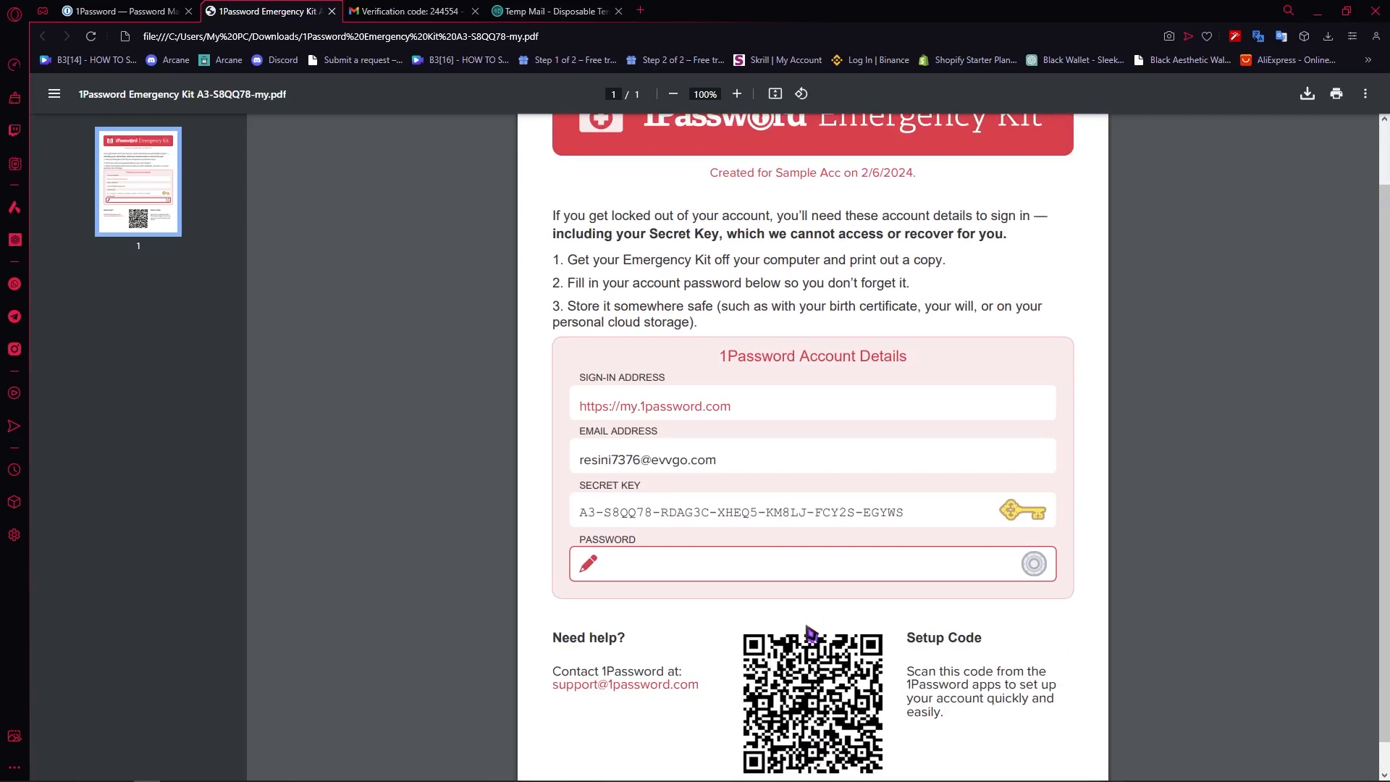
scroll(733, 403, "up", 1)
scroll(800, 294, "down", 2)
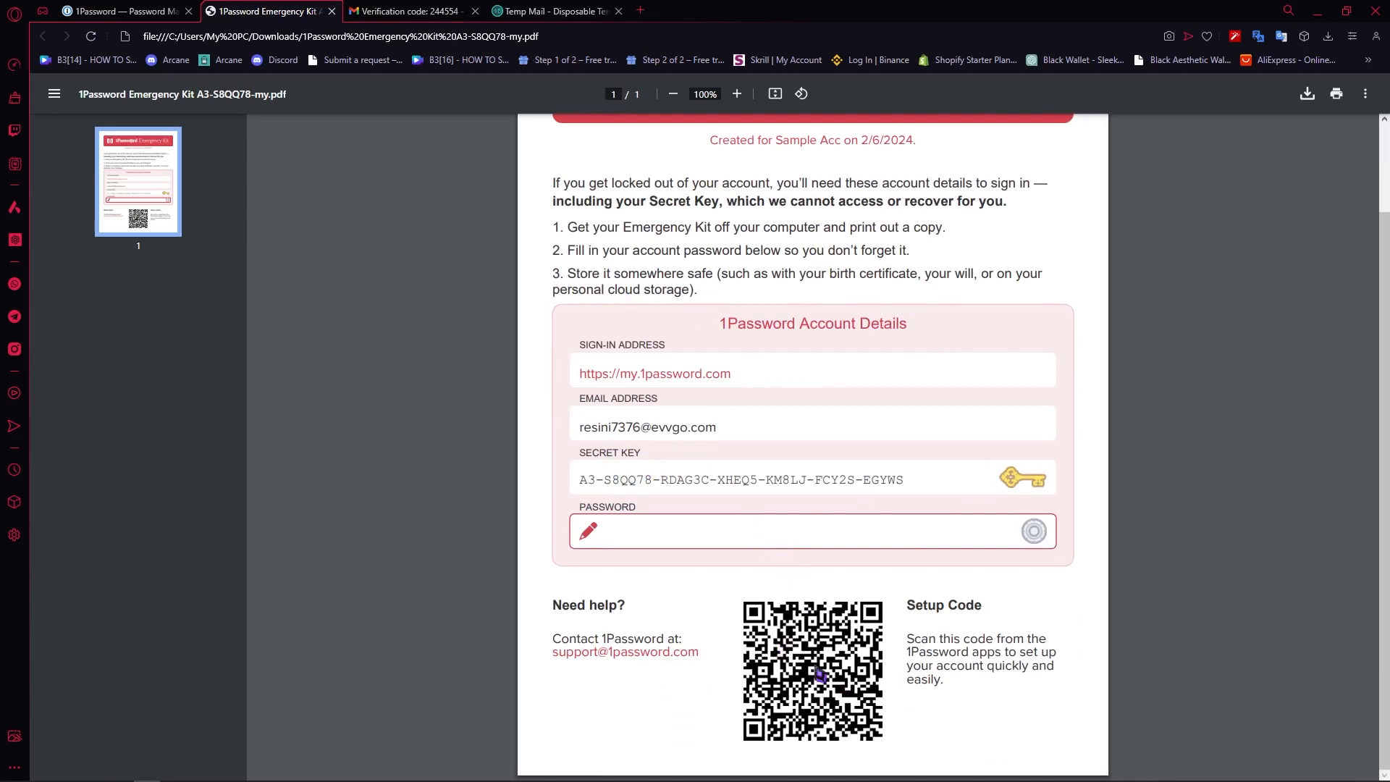
scroll(749, 390, "up", 3)
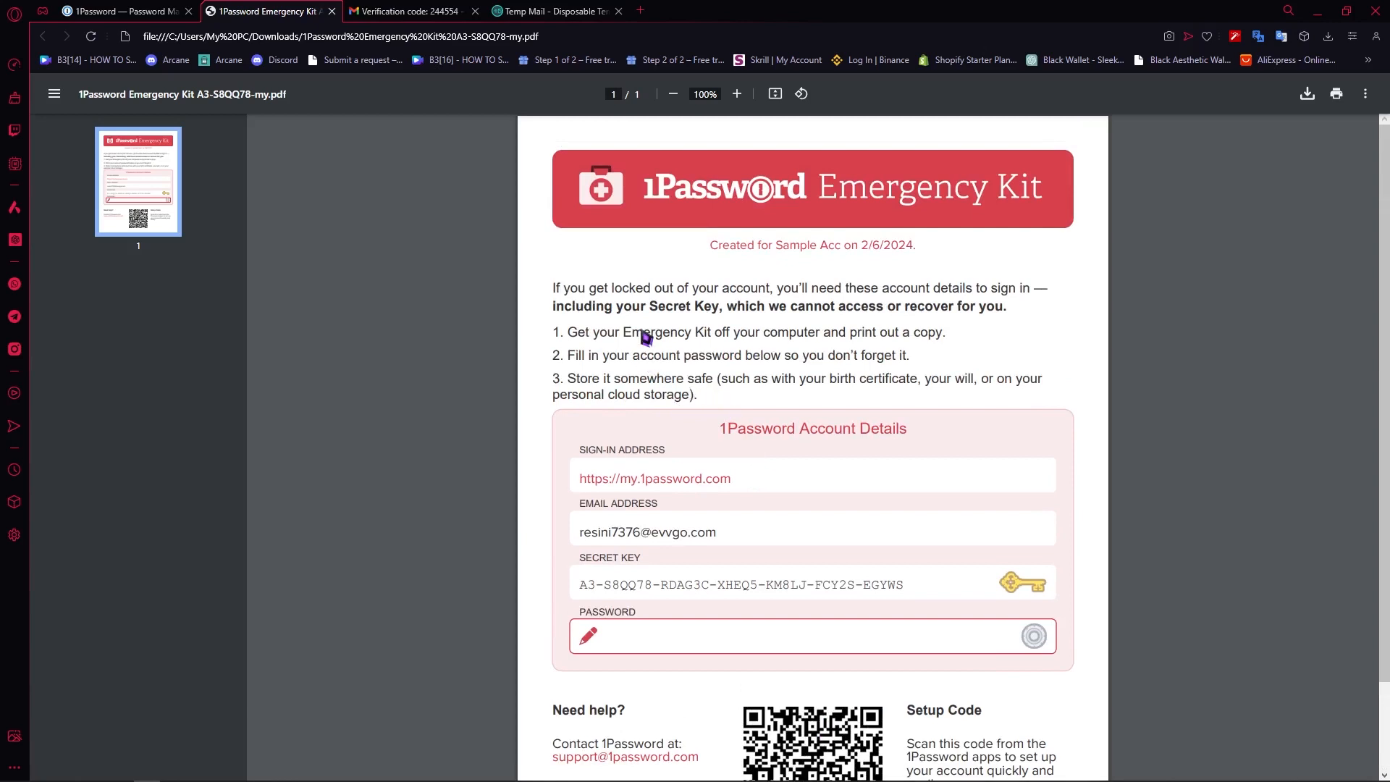
scroll(720, 540, "down", 3)
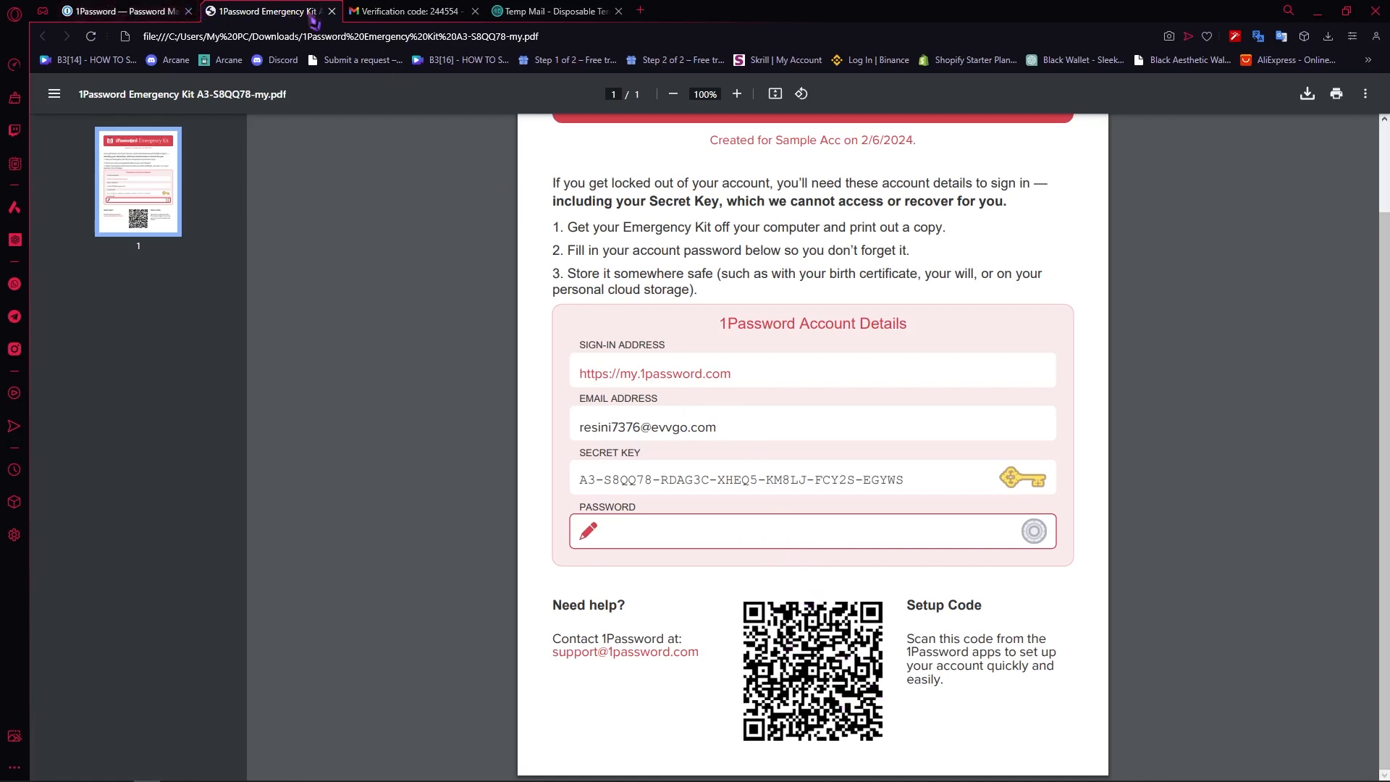
left_click(331, 10)
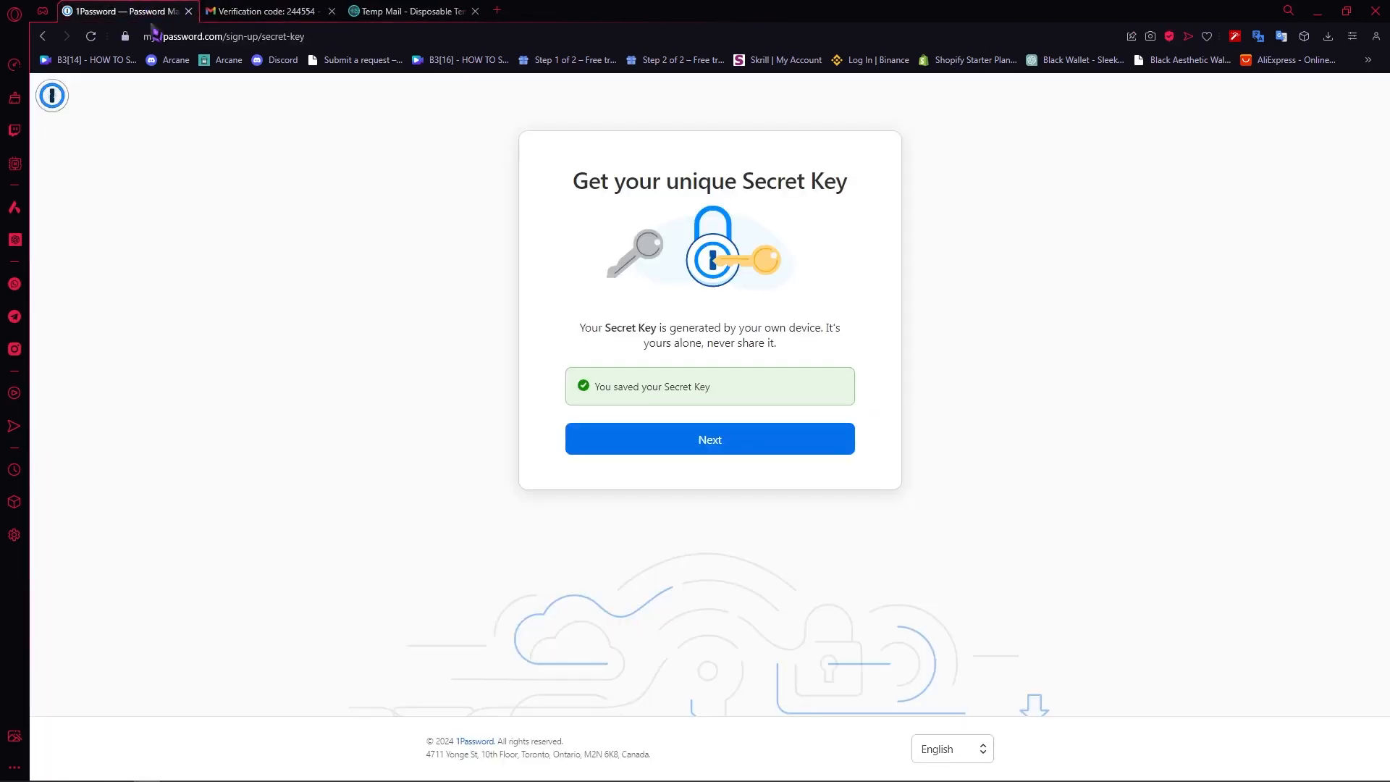
Step: Confirm the saved Secret Key and move on to the account home page
left_click(720, 452)
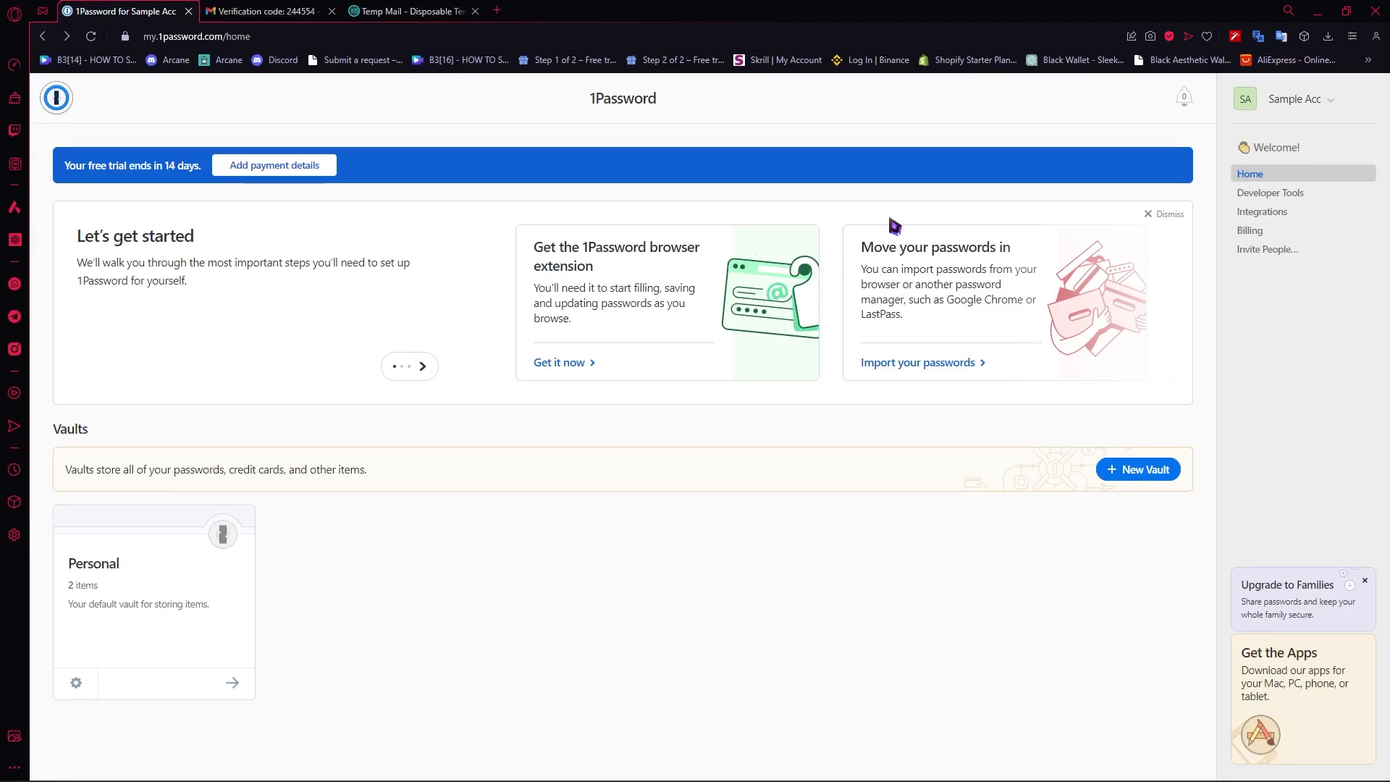
Step: Go through My Profile and More Actions to Manage Two-Factor Authentication
left_click(1327, 105)
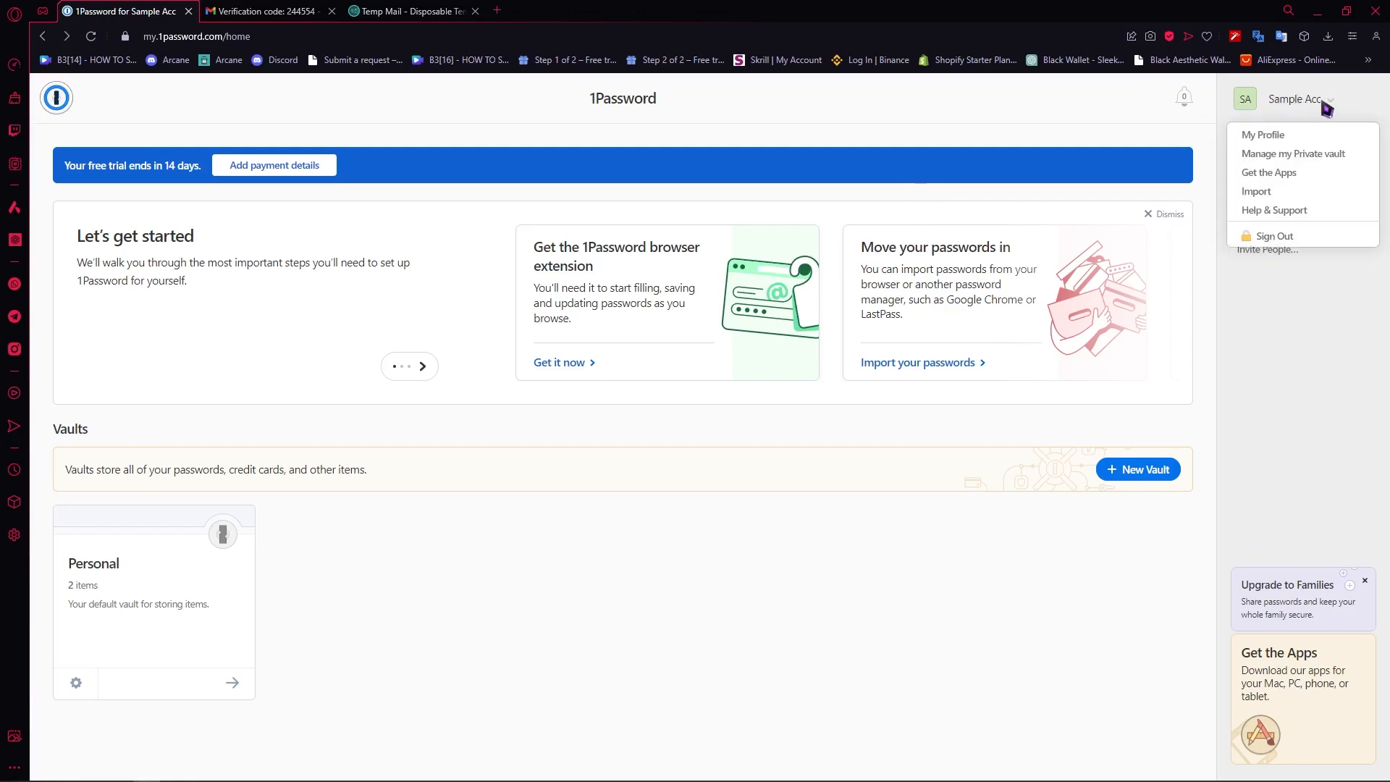
left_click(1270, 136)
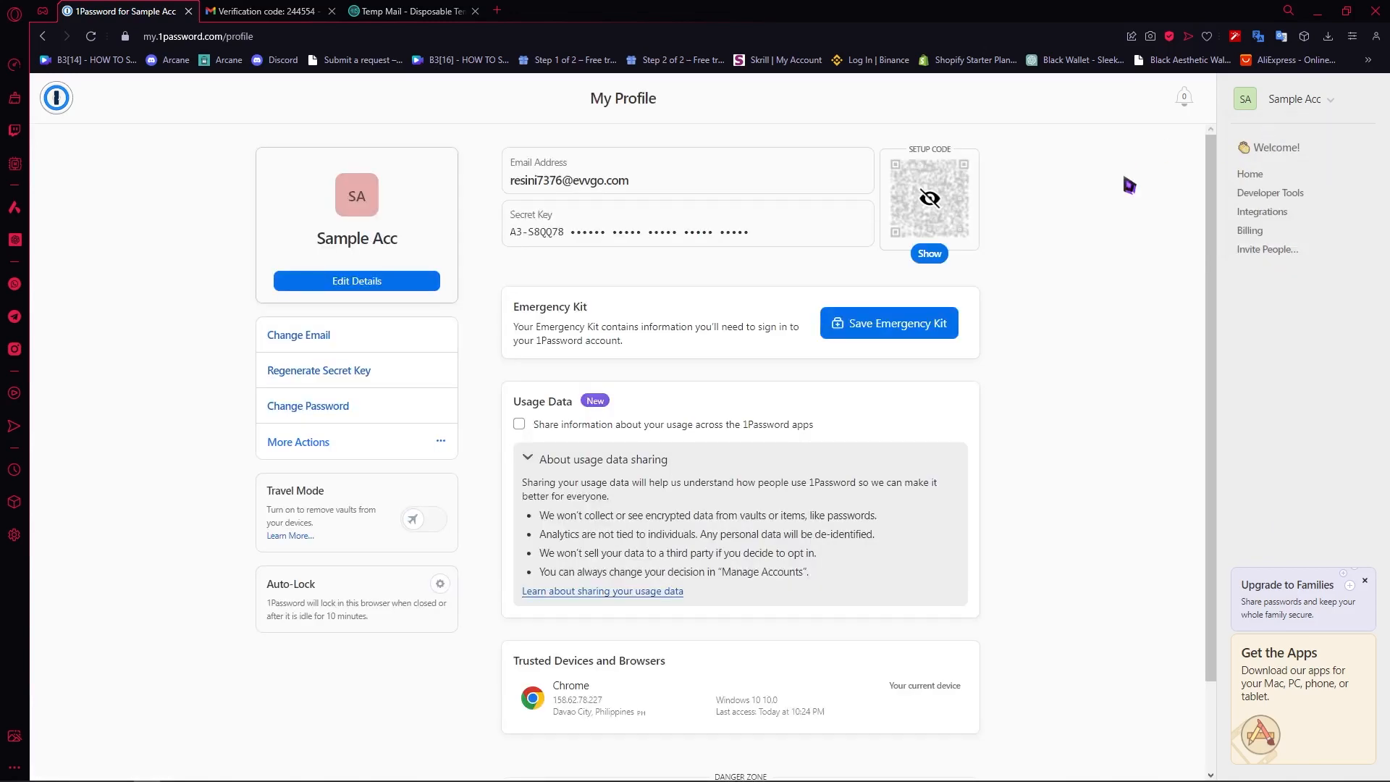
left_click(321, 442)
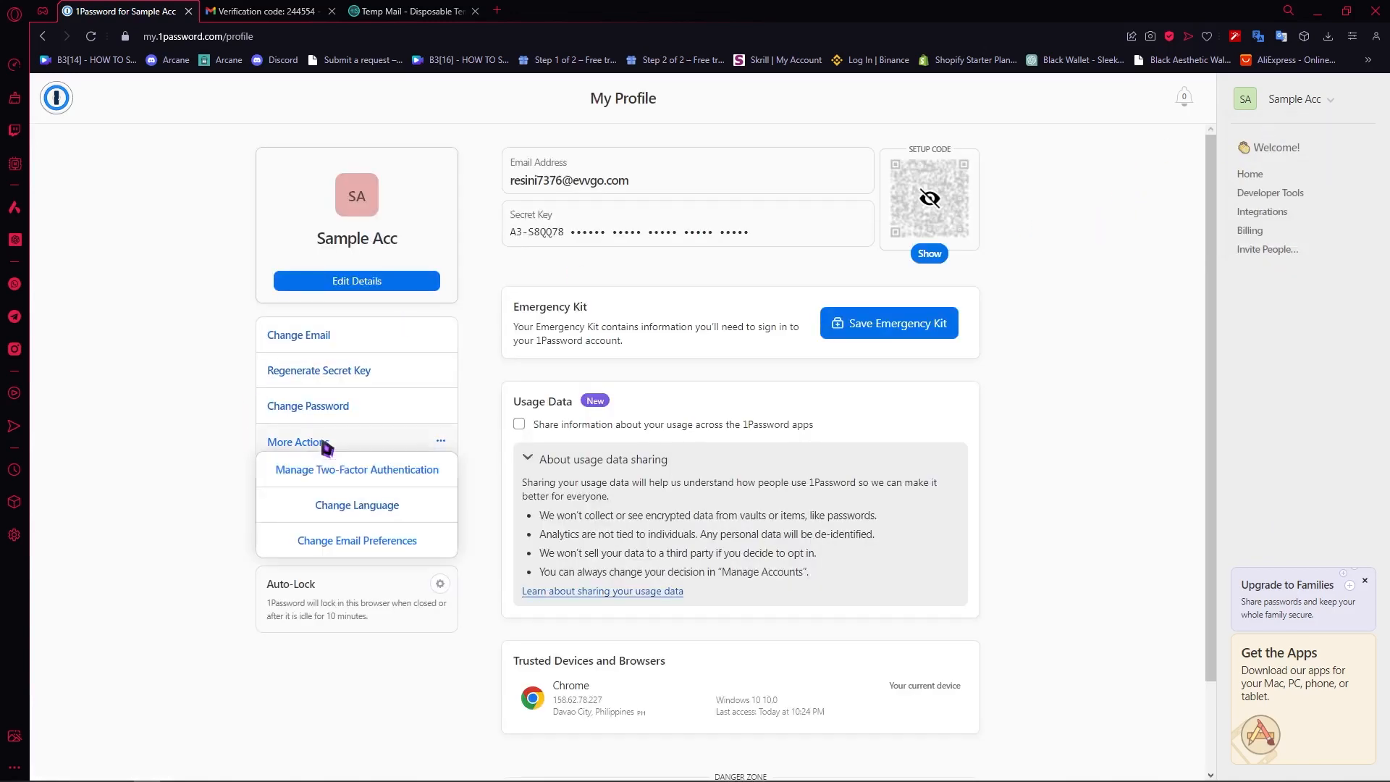
left_click(379, 472)
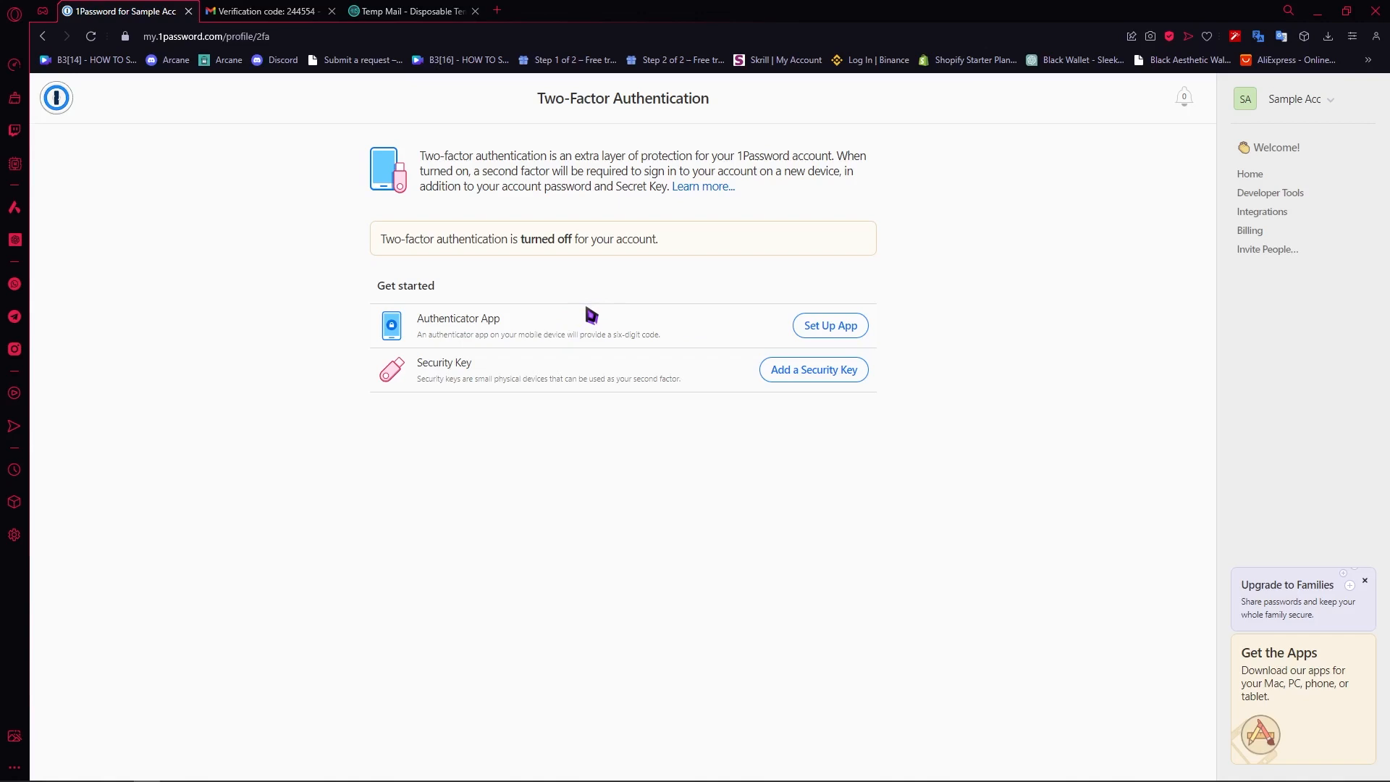
Step: Register an authenticator app by scanning the QR code and confirming its six-digit verification code
left_click(822, 326)
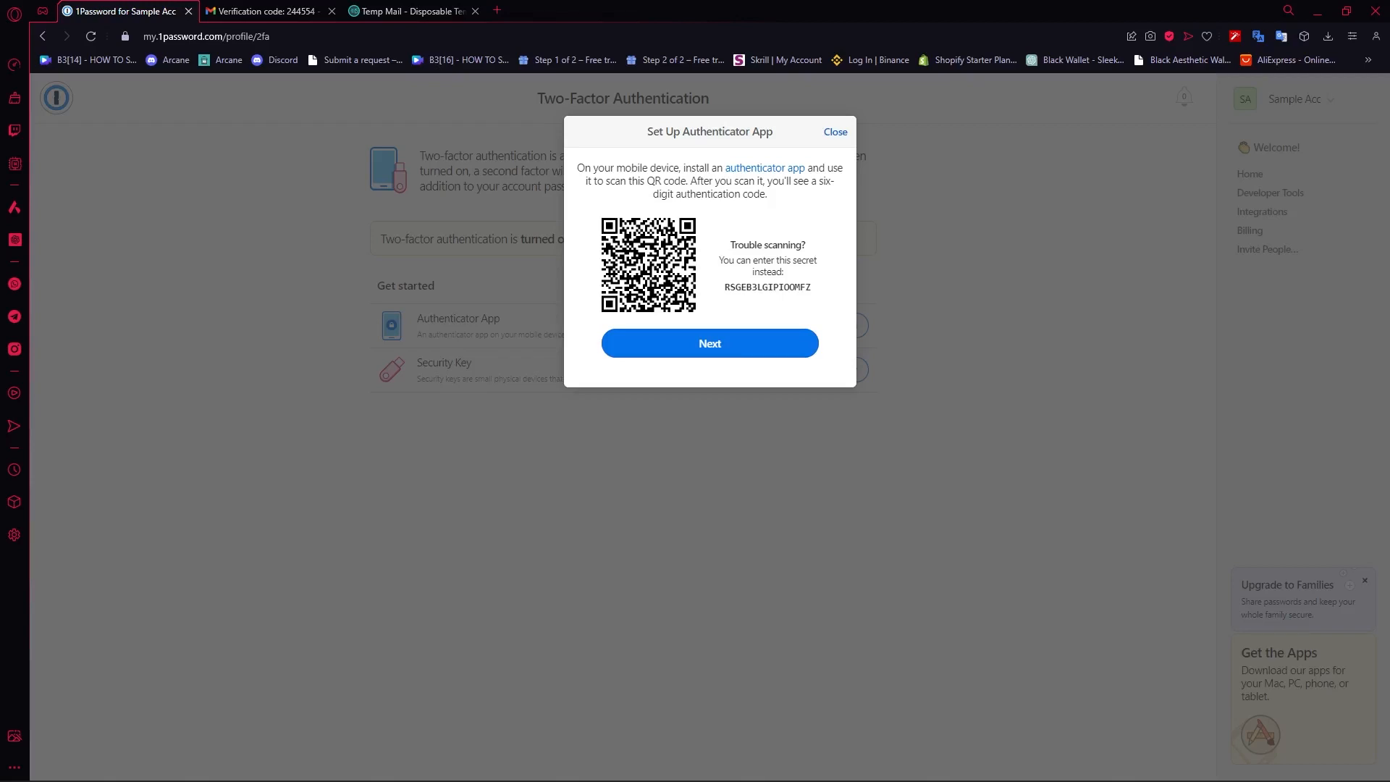
left_click(729, 350)
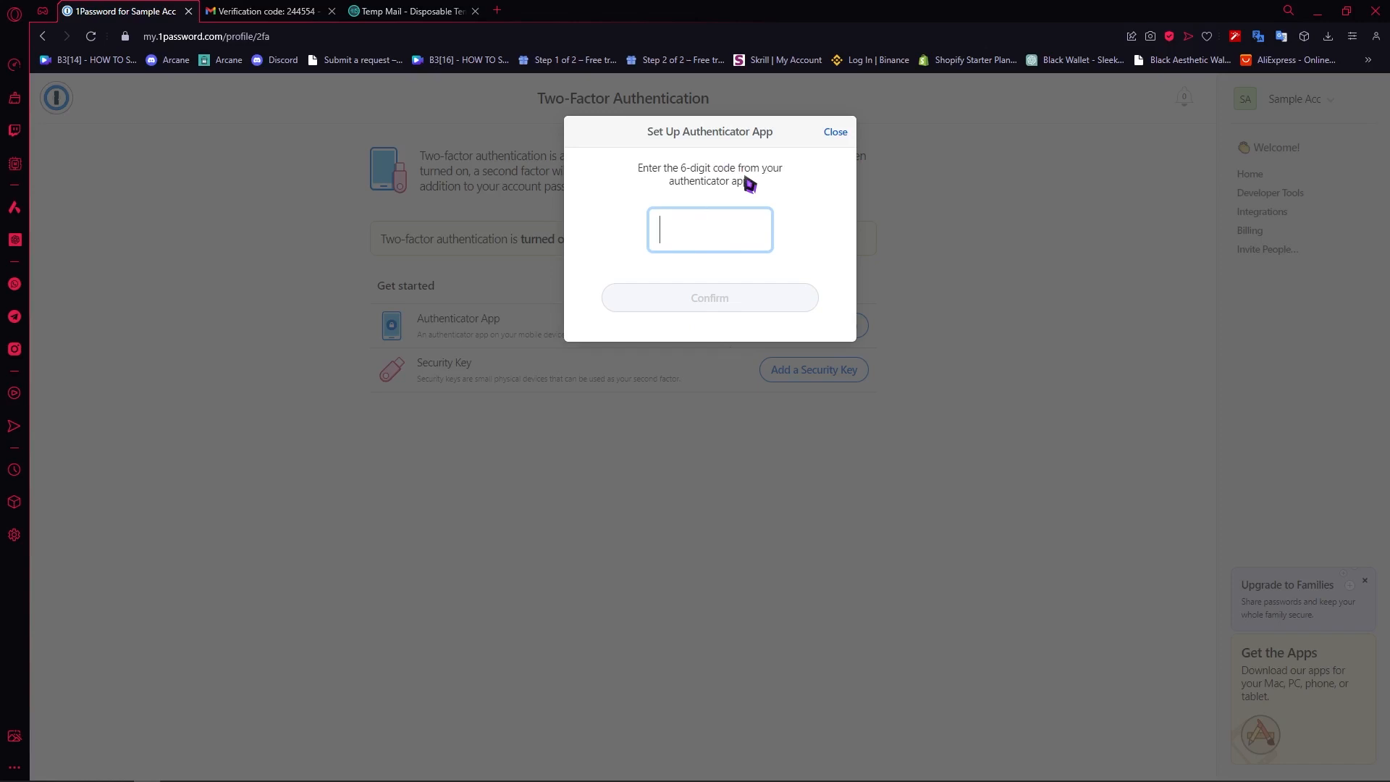
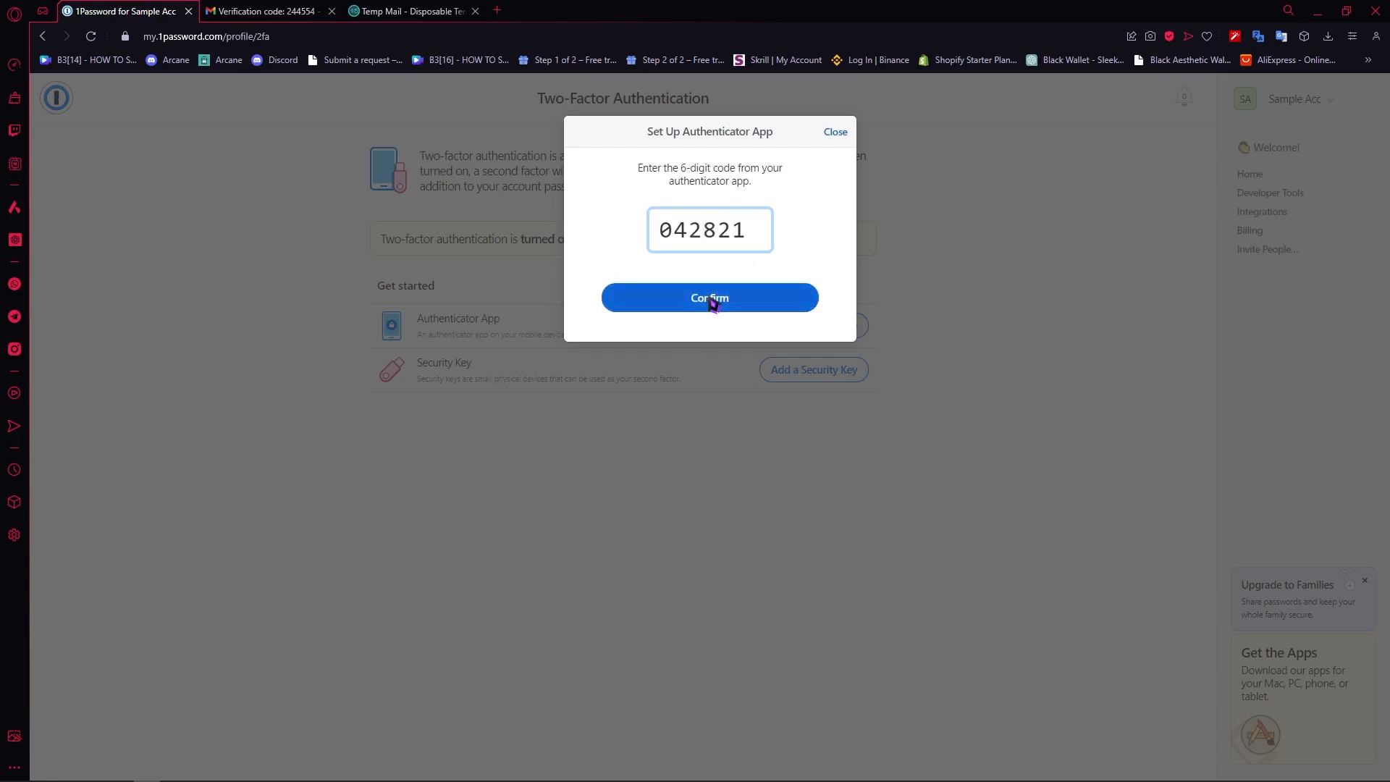
left_click(712, 302)
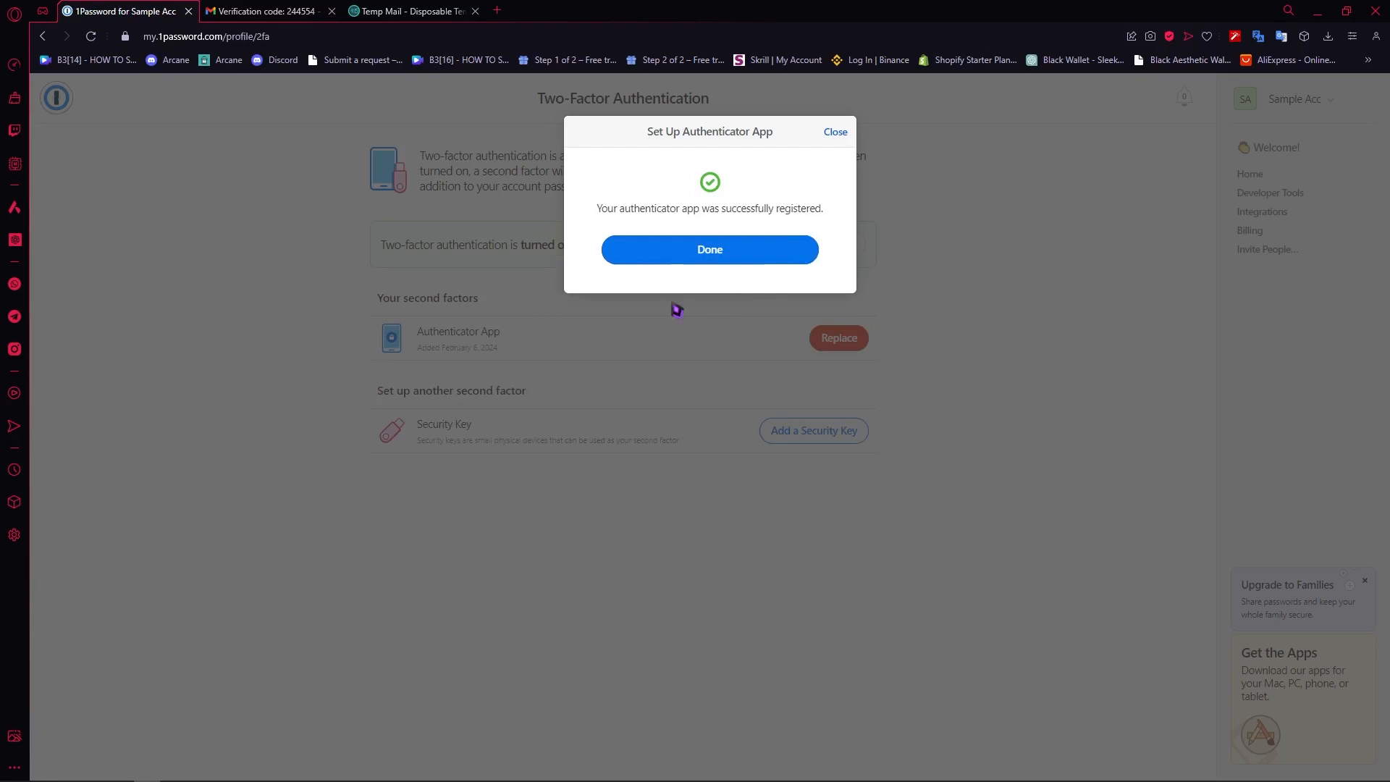
left_click(731, 258)
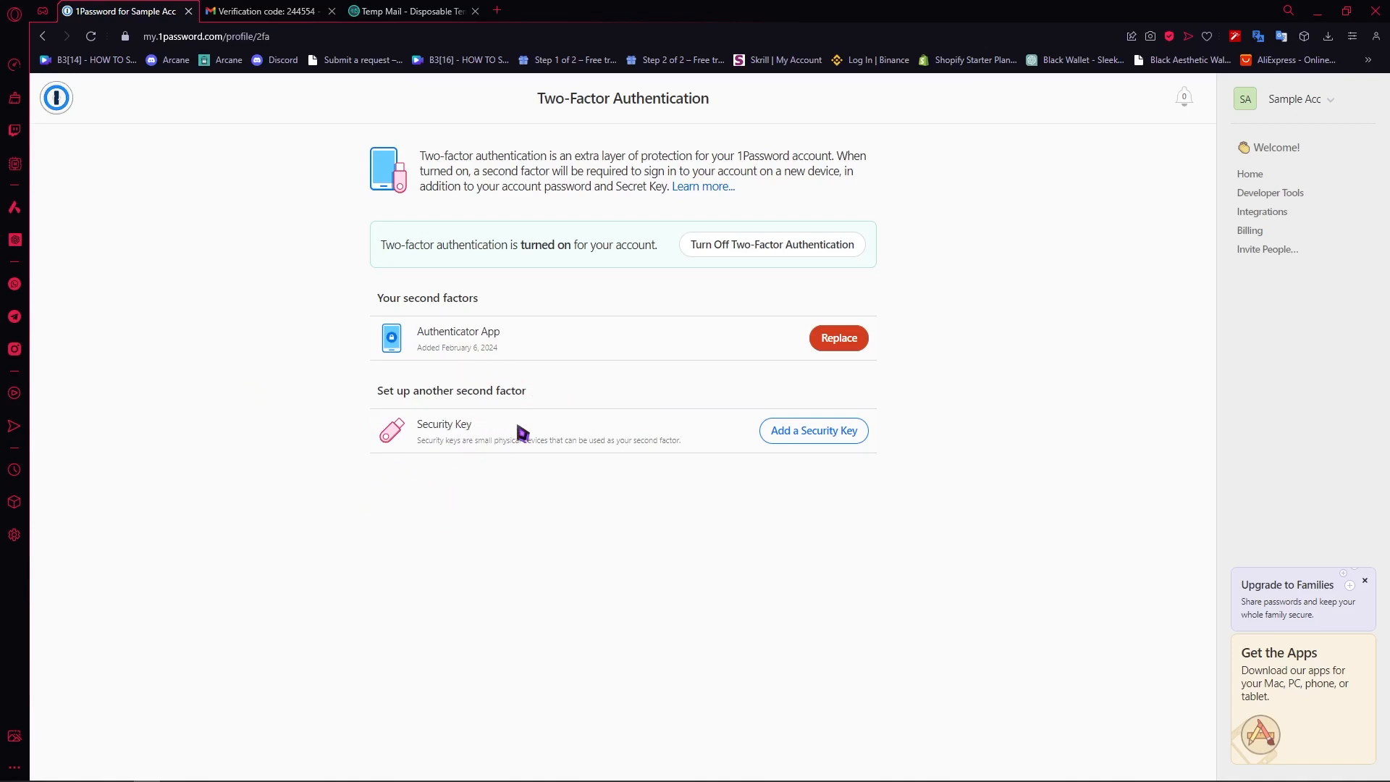
left_click(825, 434)
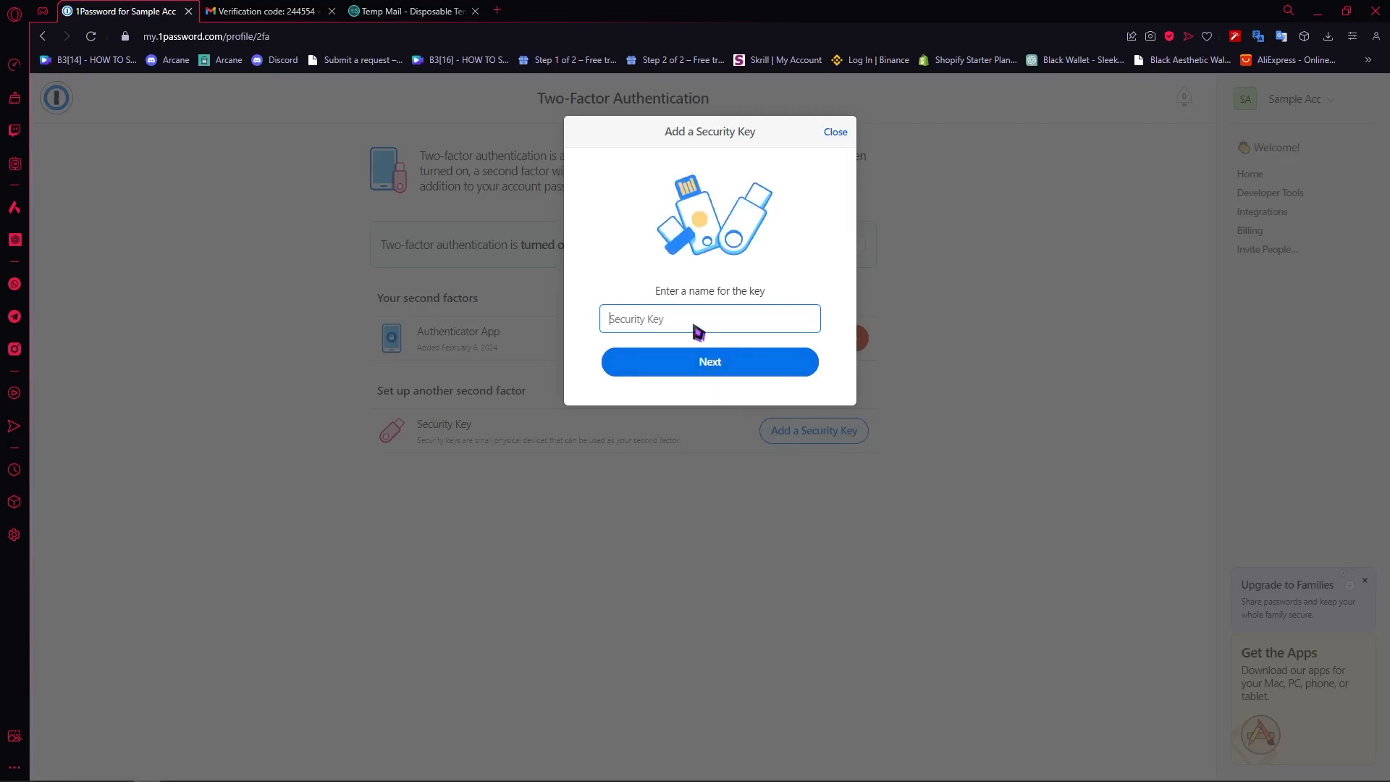
type("SECURITY KEY SAMPLE")
left_click(706, 362)
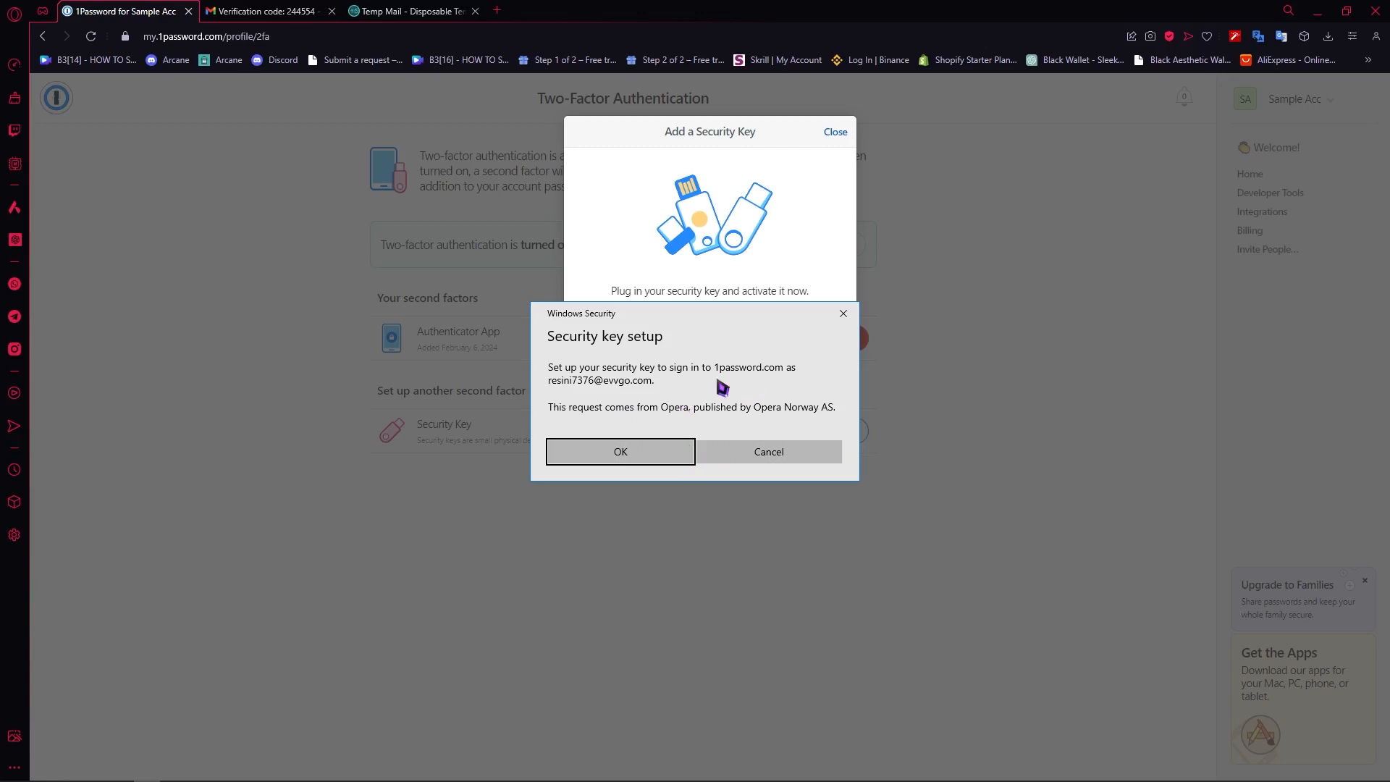
left_click(844, 316)
left_click(830, 292)
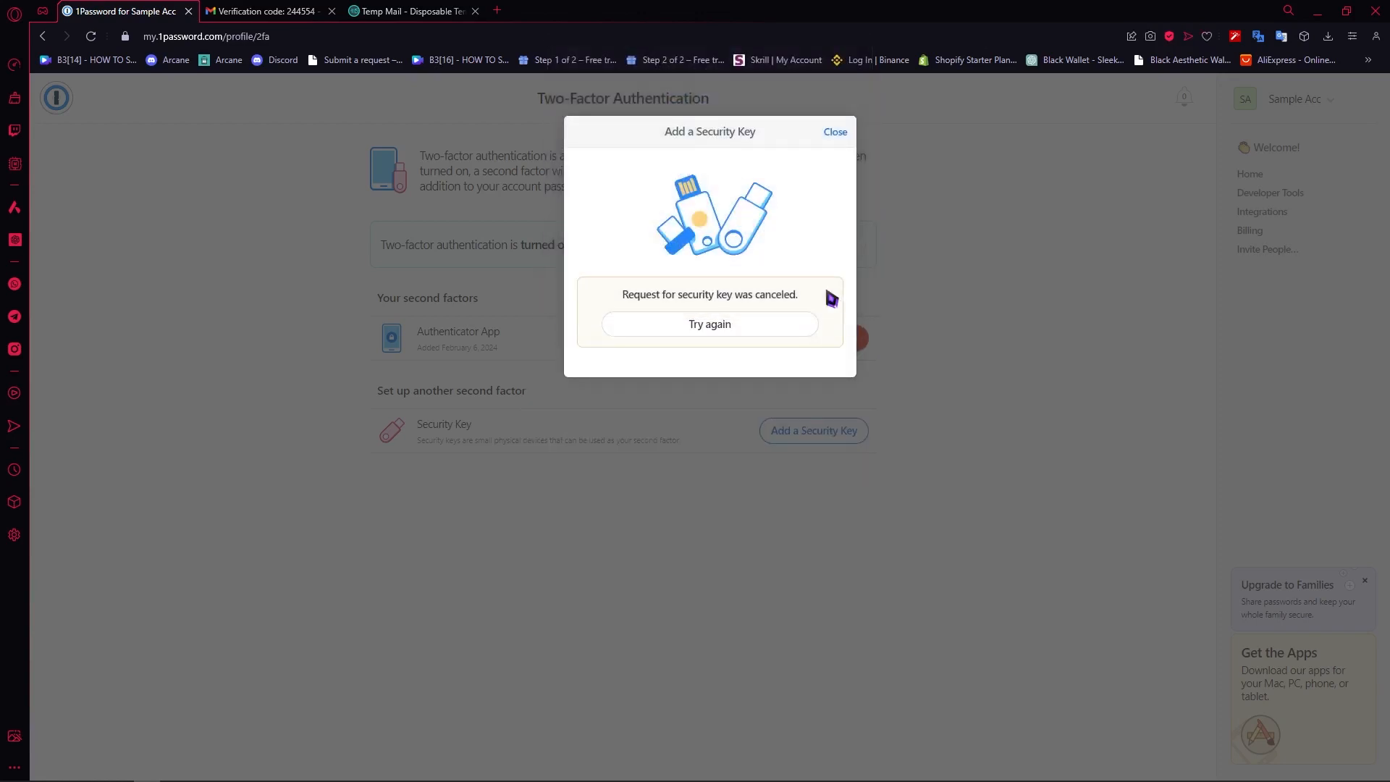
left_click(833, 133)
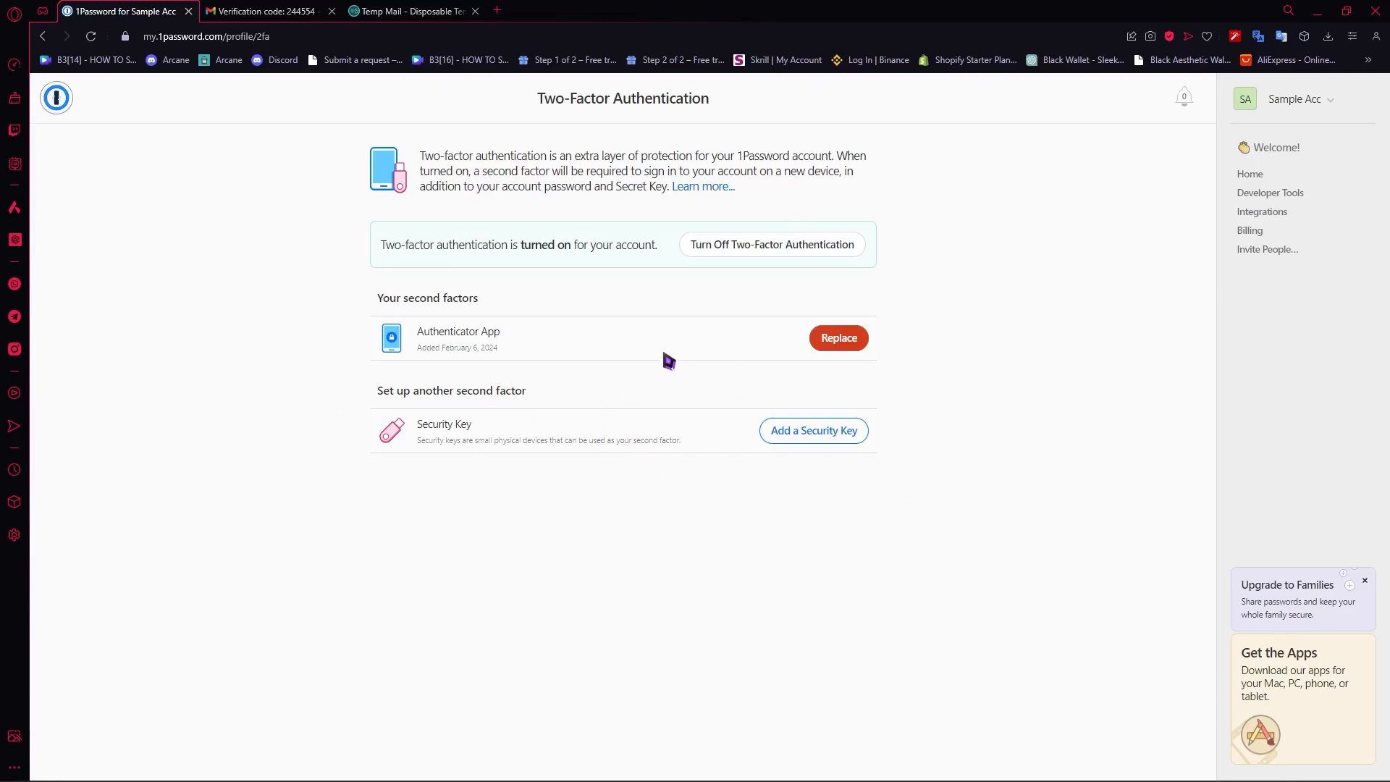
left_click(1294, 99)
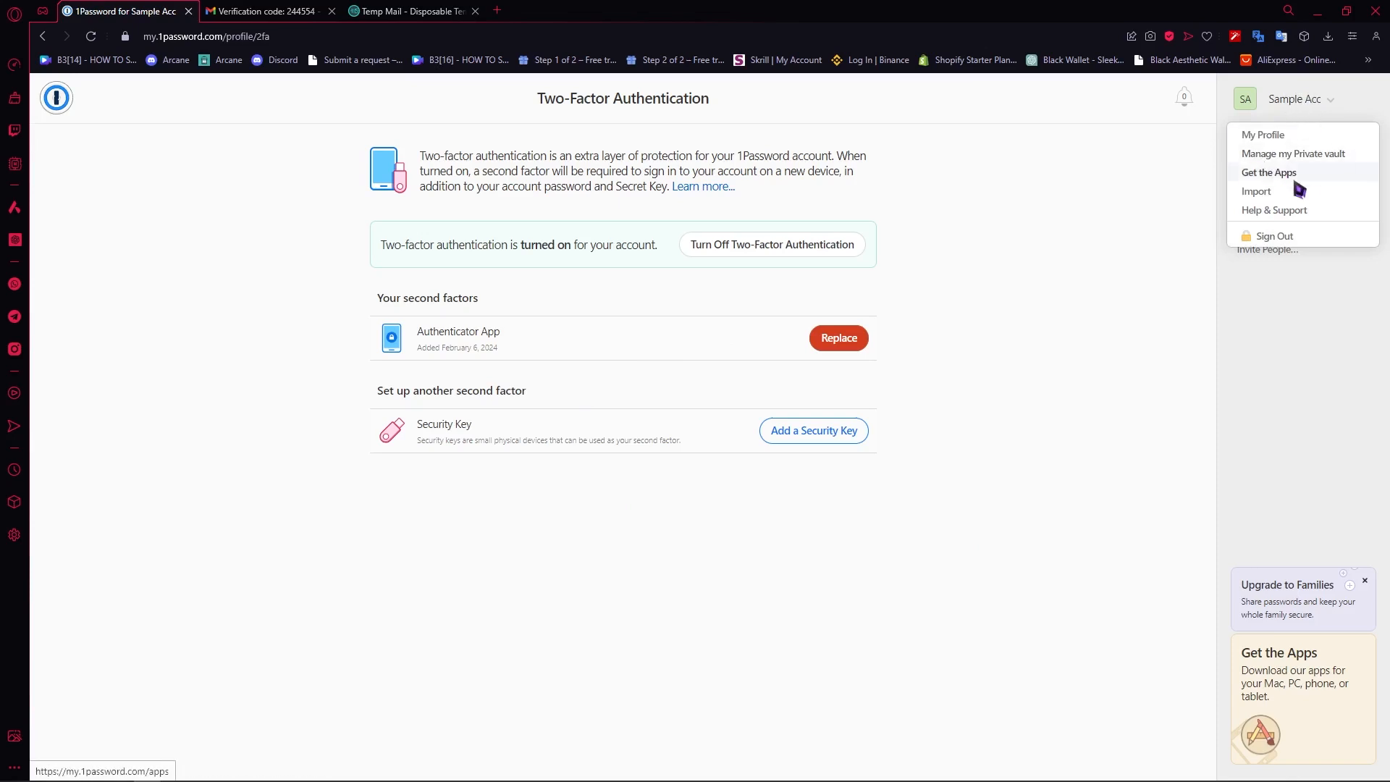
Step: Review the LastPass, Dashlane and Chrome import instructions, returning to the import source list after each
left_click(1267, 192)
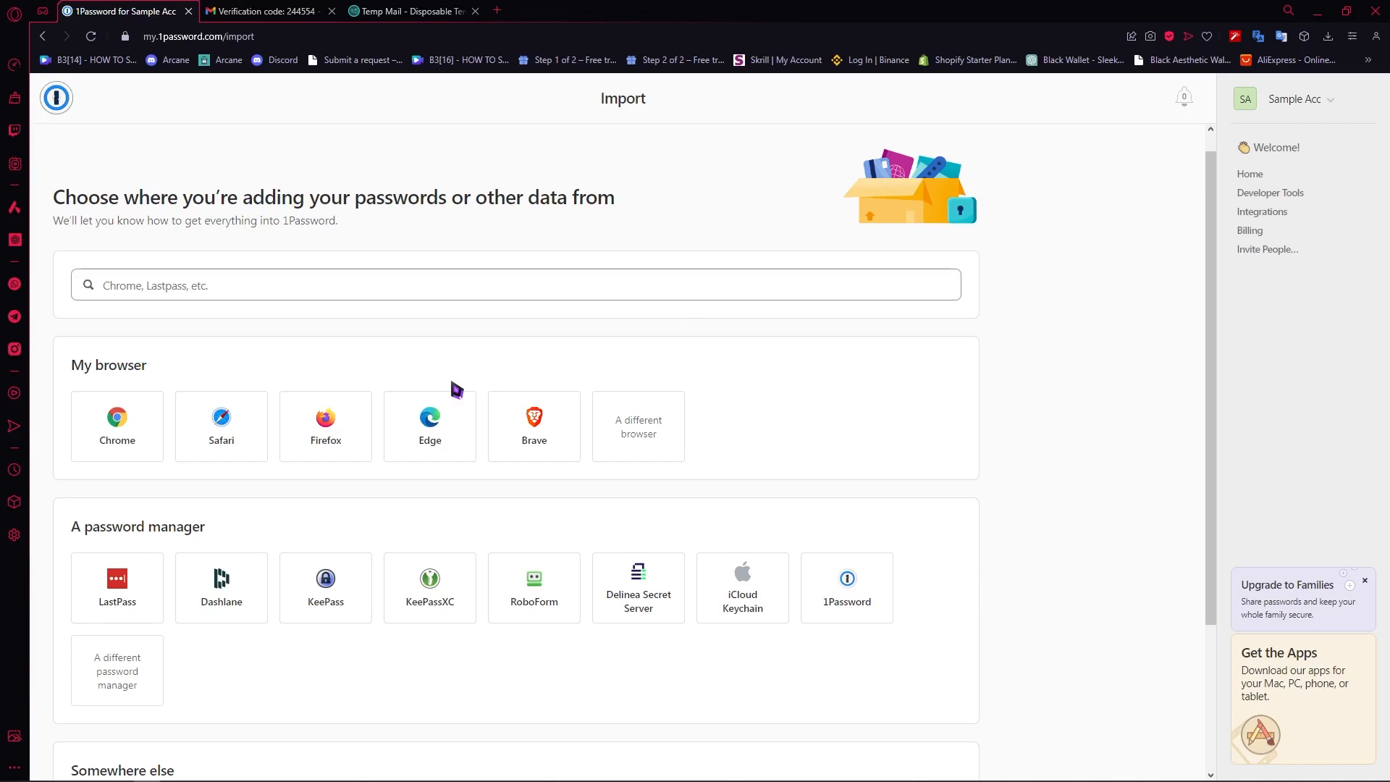
scroll(449, 388, "down", 3)
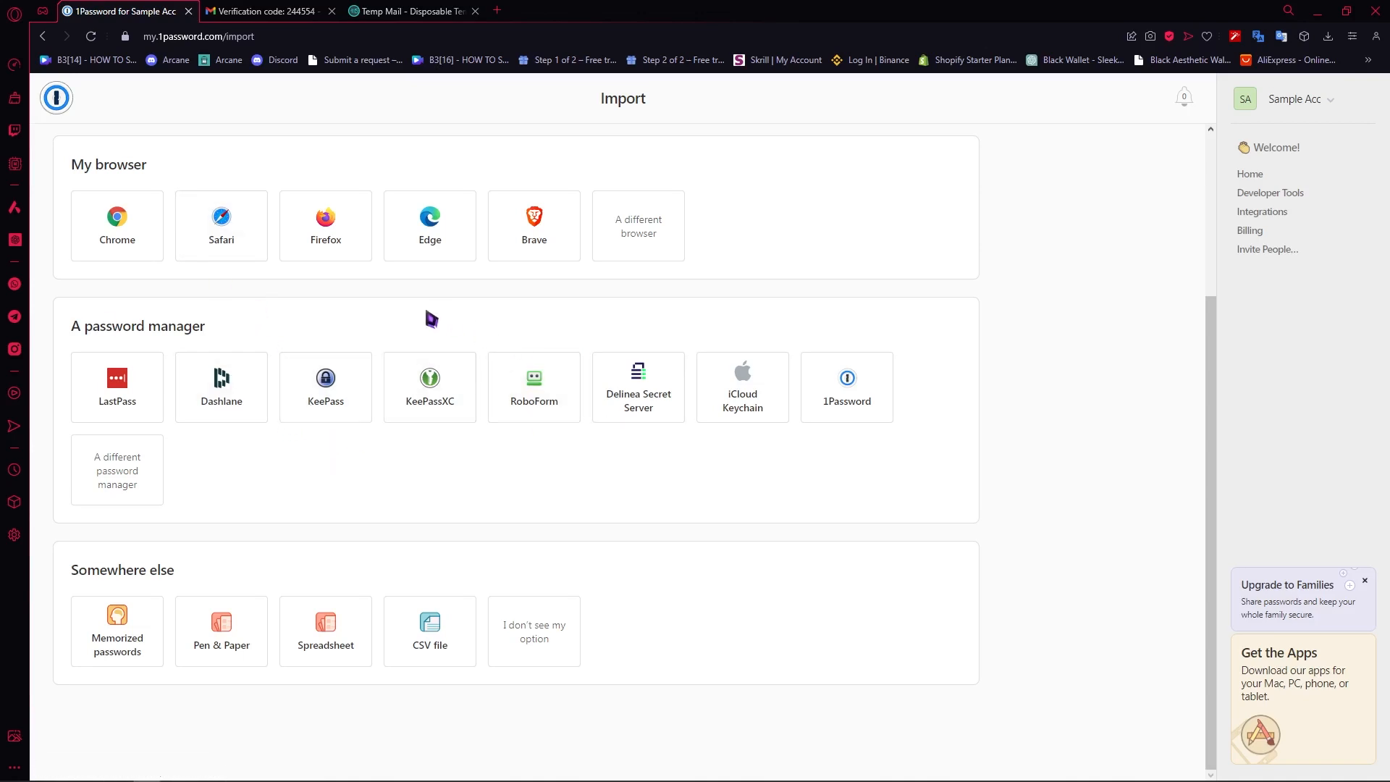
left_click(160, 377)
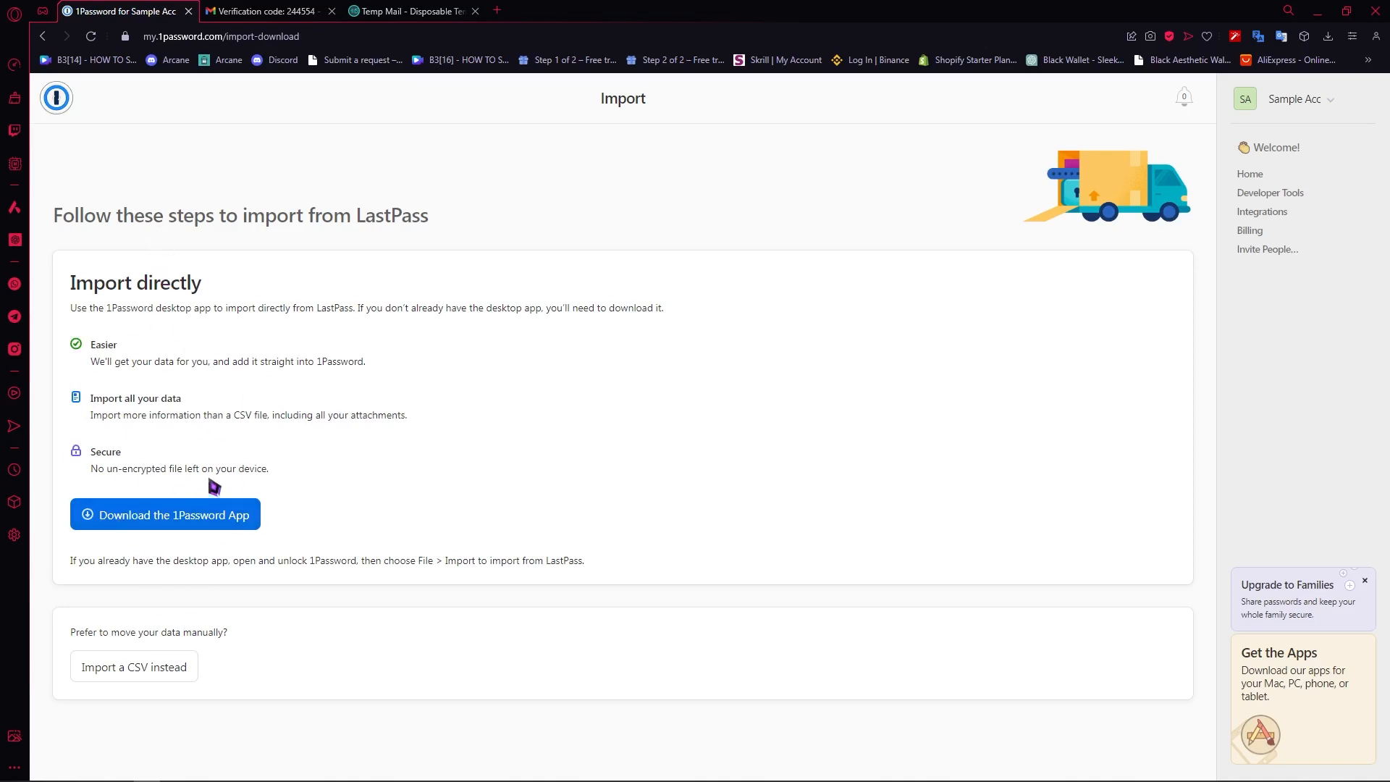
key("alt+Left")
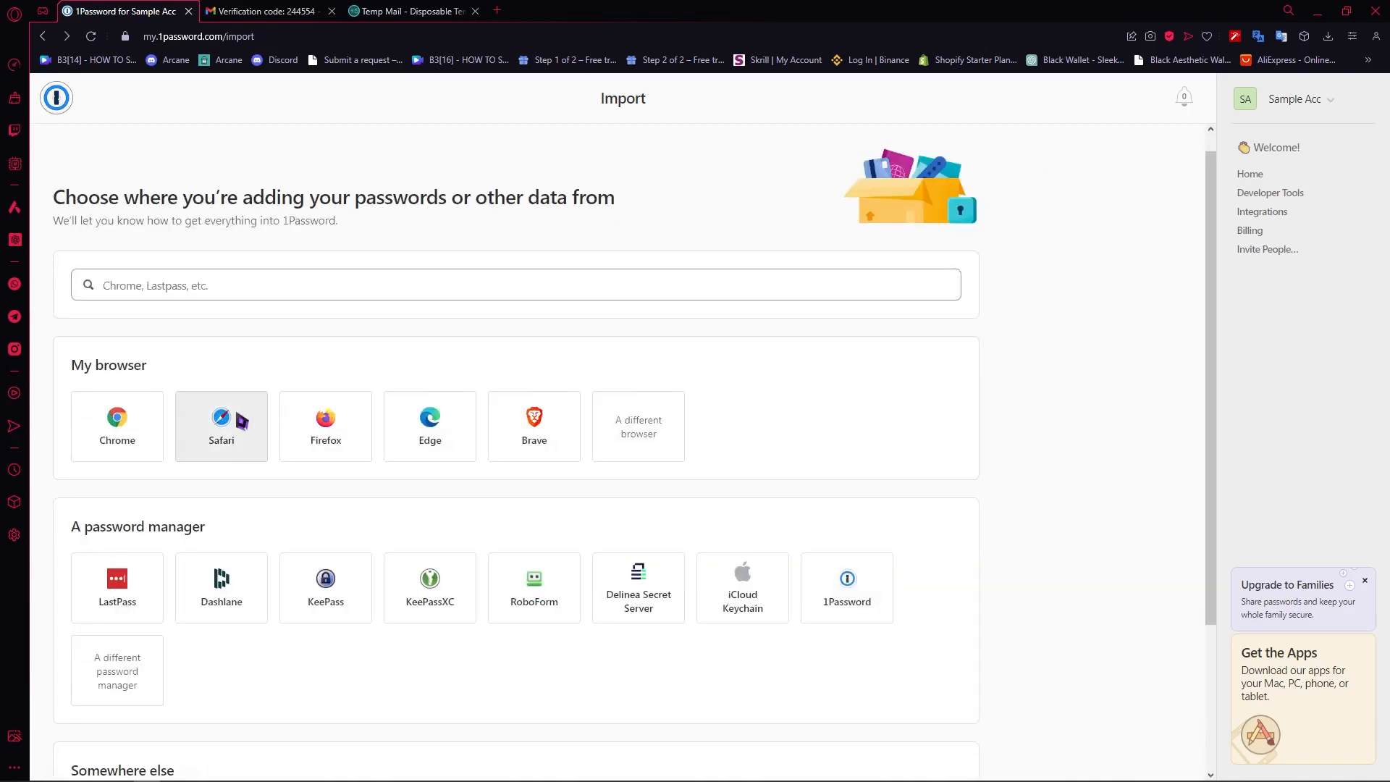
left_click(258, 583)
key("alt+Left")
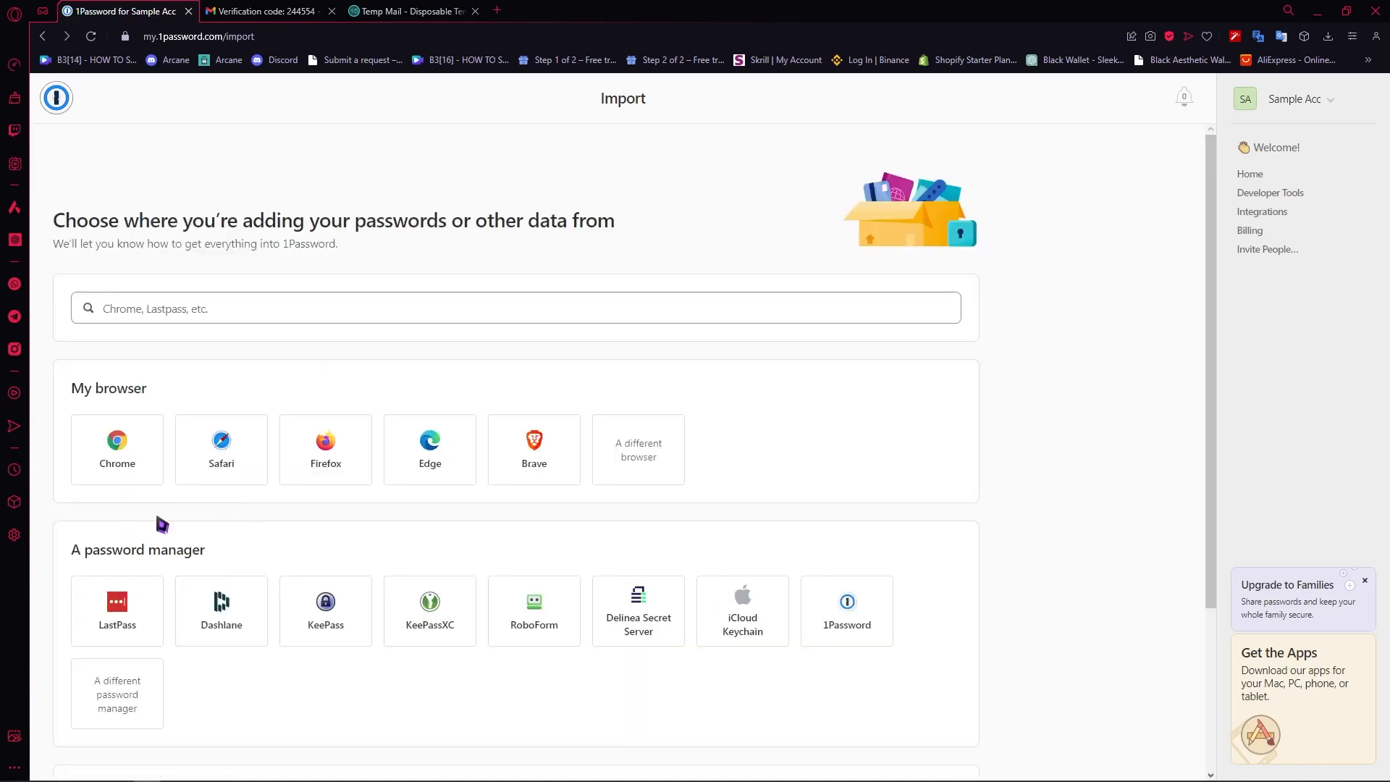
scroll(341, 626, "down", 2)
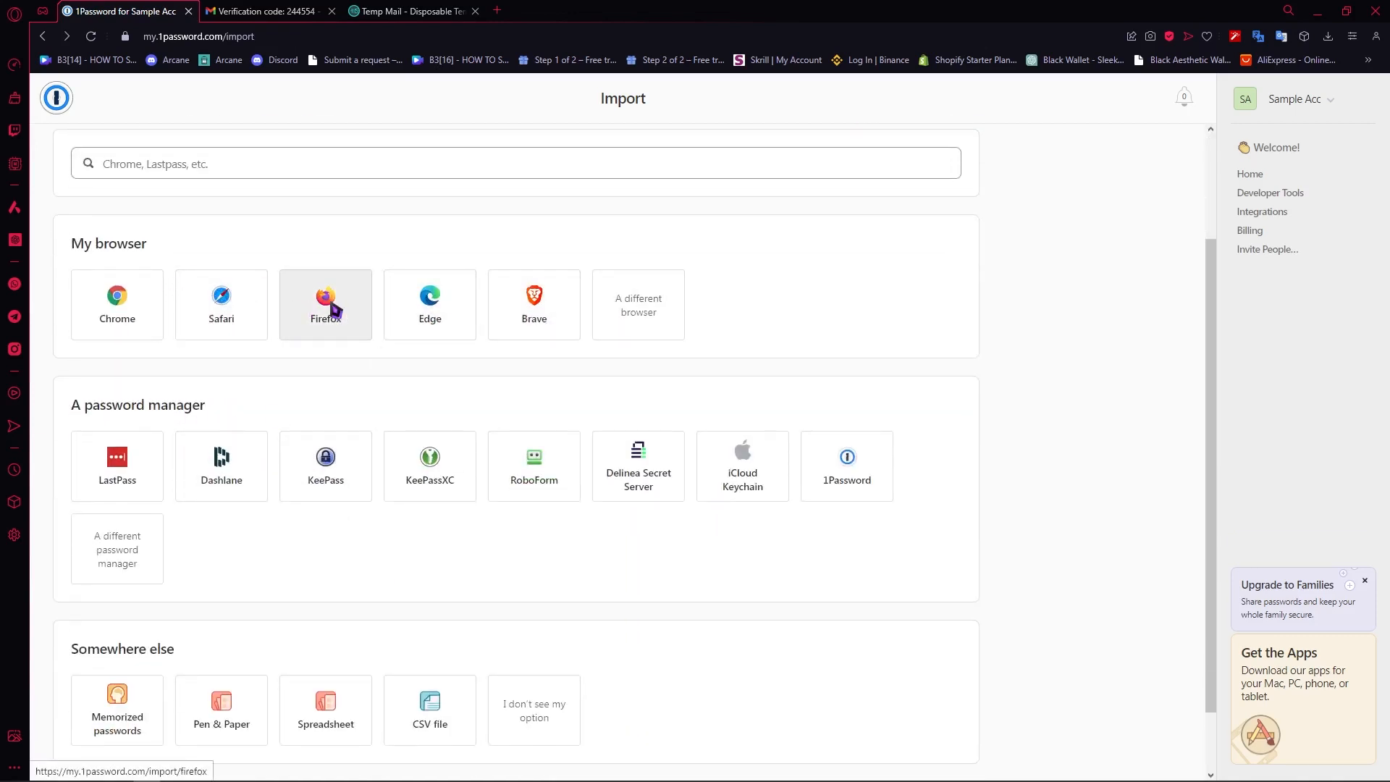
left_click(128, 315)
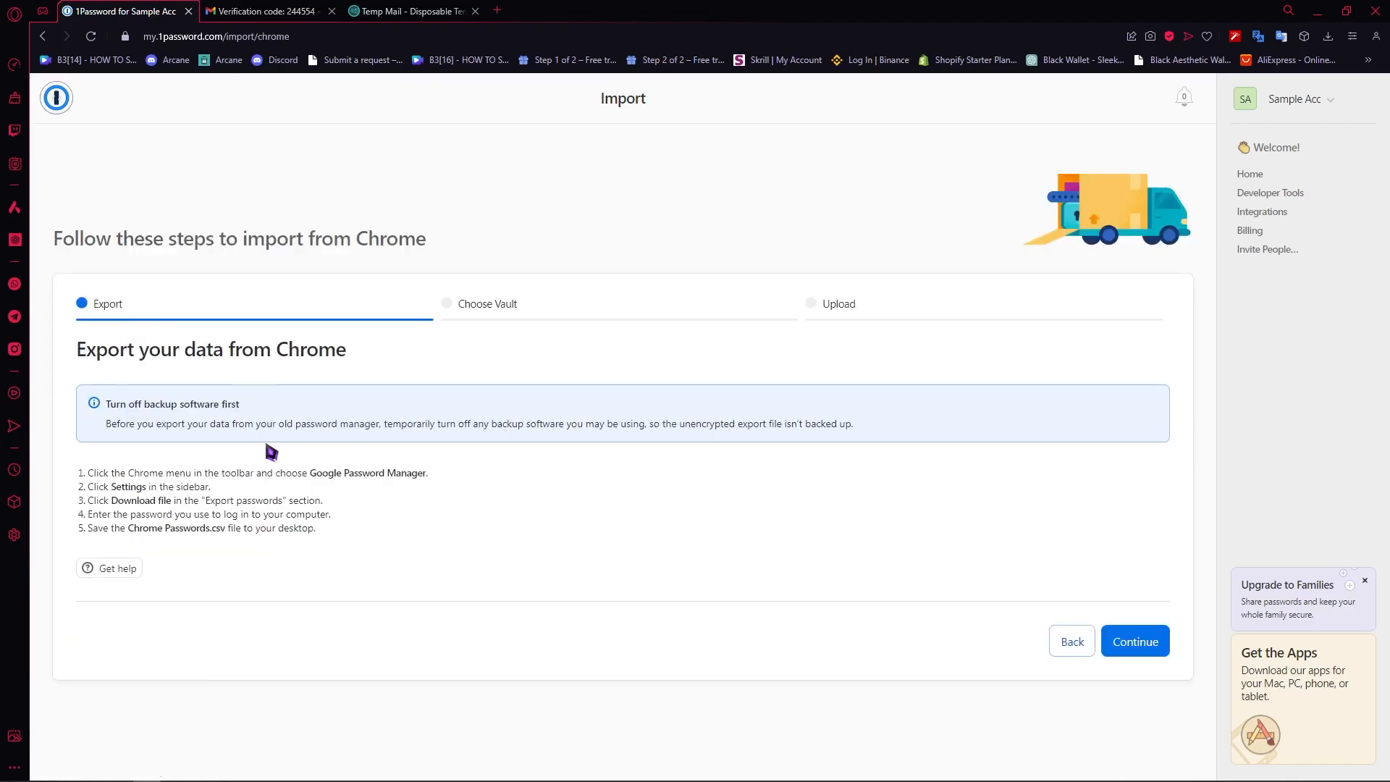
key("alt+Left")
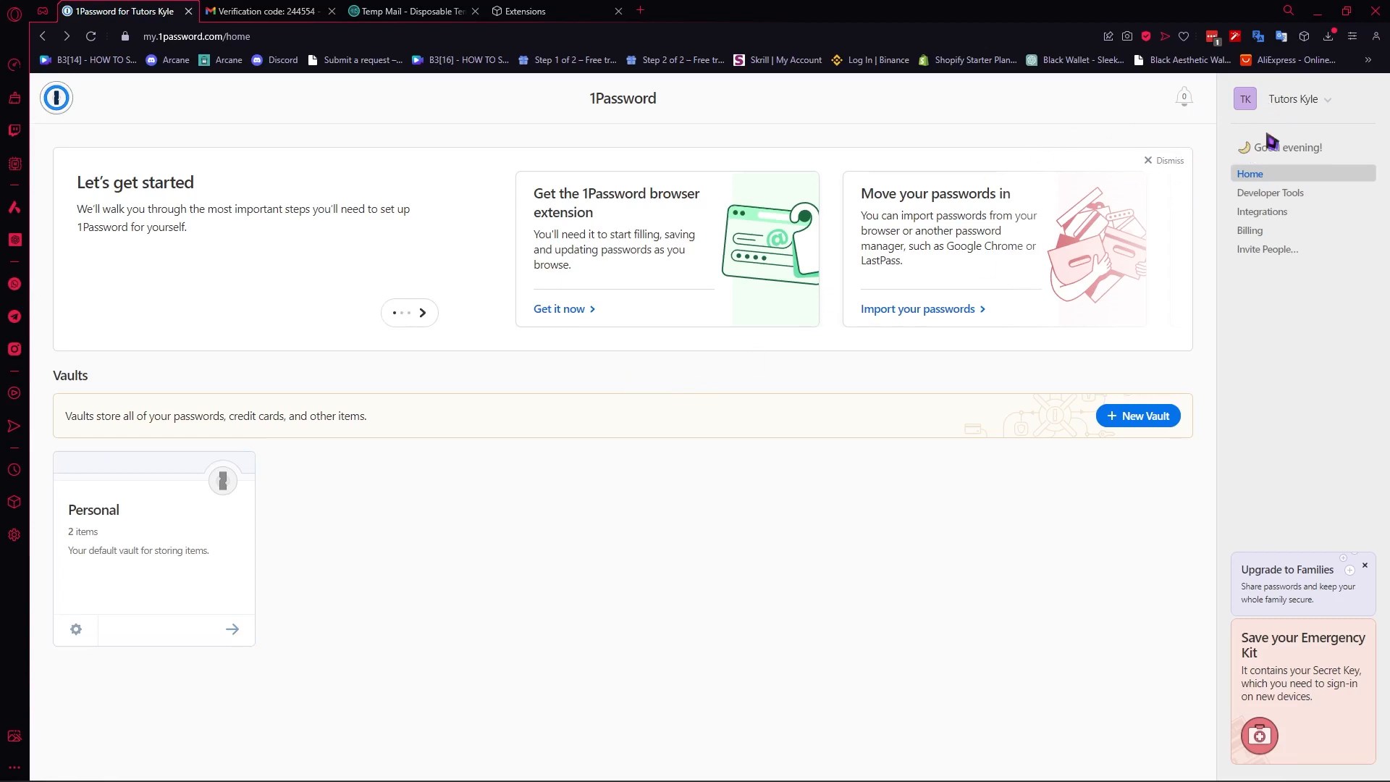
Step: Open the Get the Apps page and follow the 1Password for Chrome link to its Web Store listing
left_click(1283, 104)
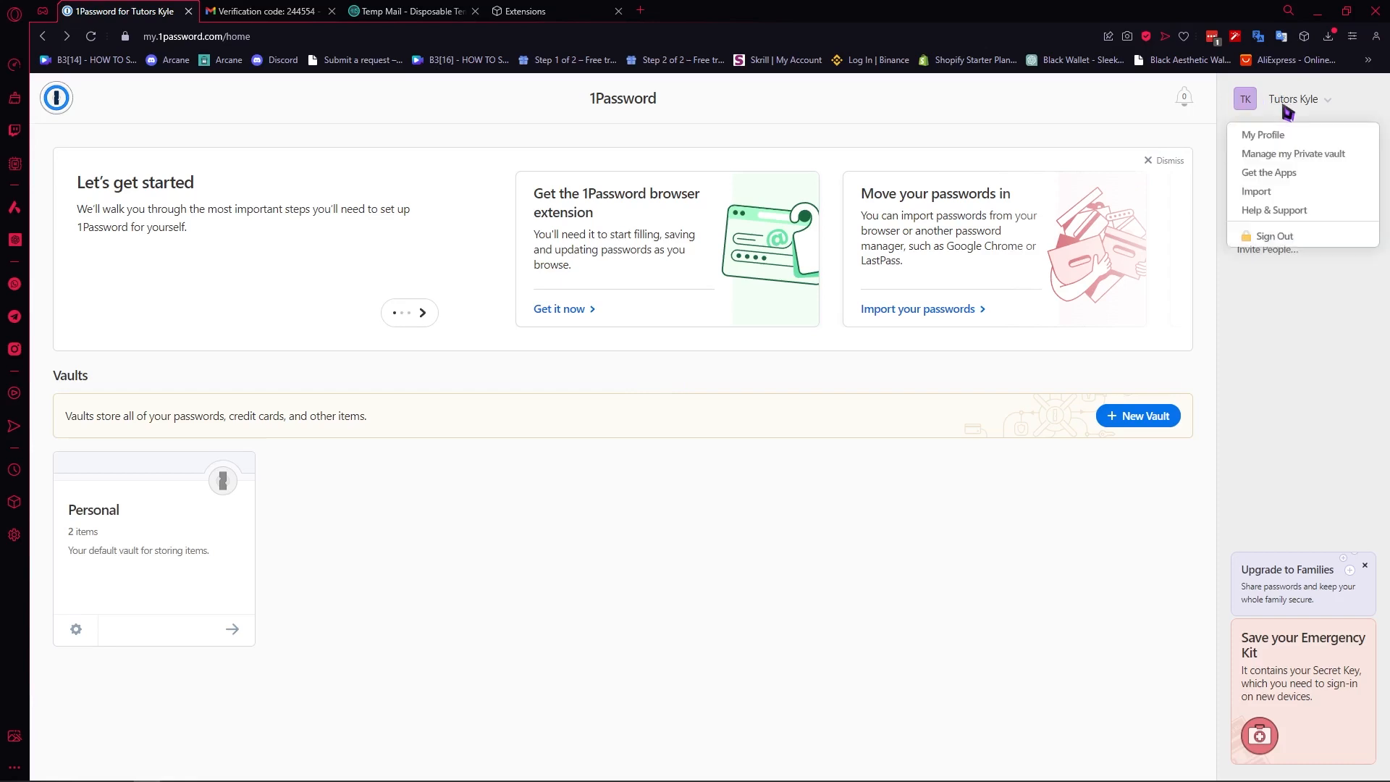
left_click(1268, 172)
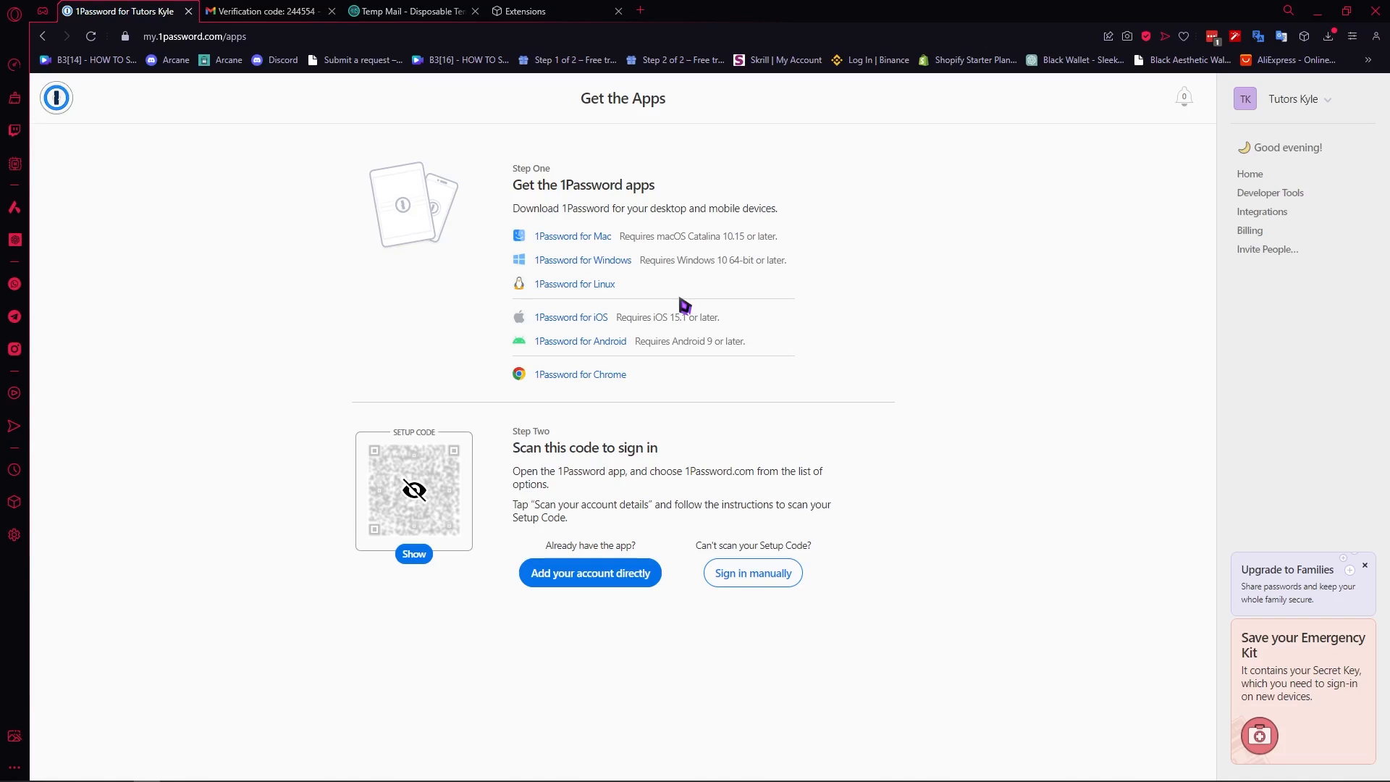
left_click(567, 377)
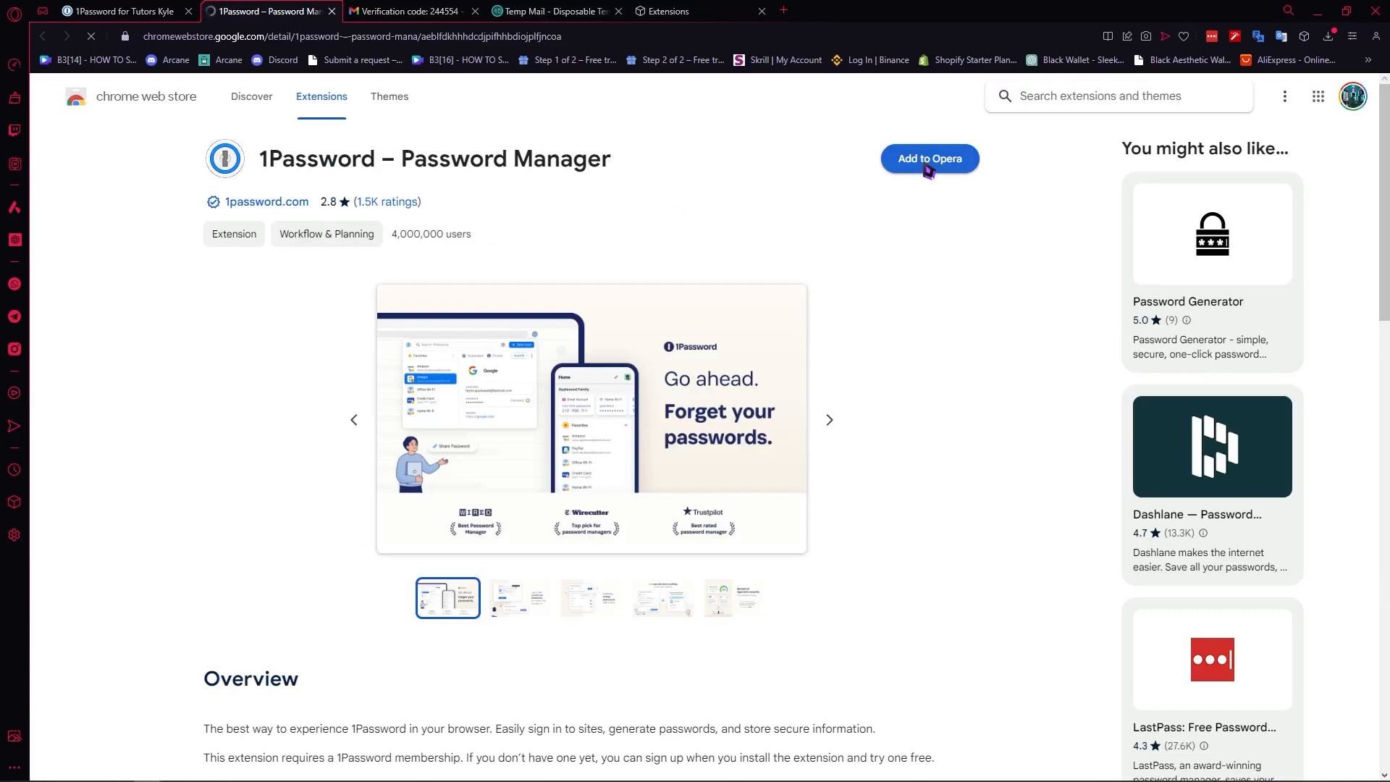
Step: Add the 1Password – Password Manager extension to Opera, approving its permissions
left_click(927, 168)
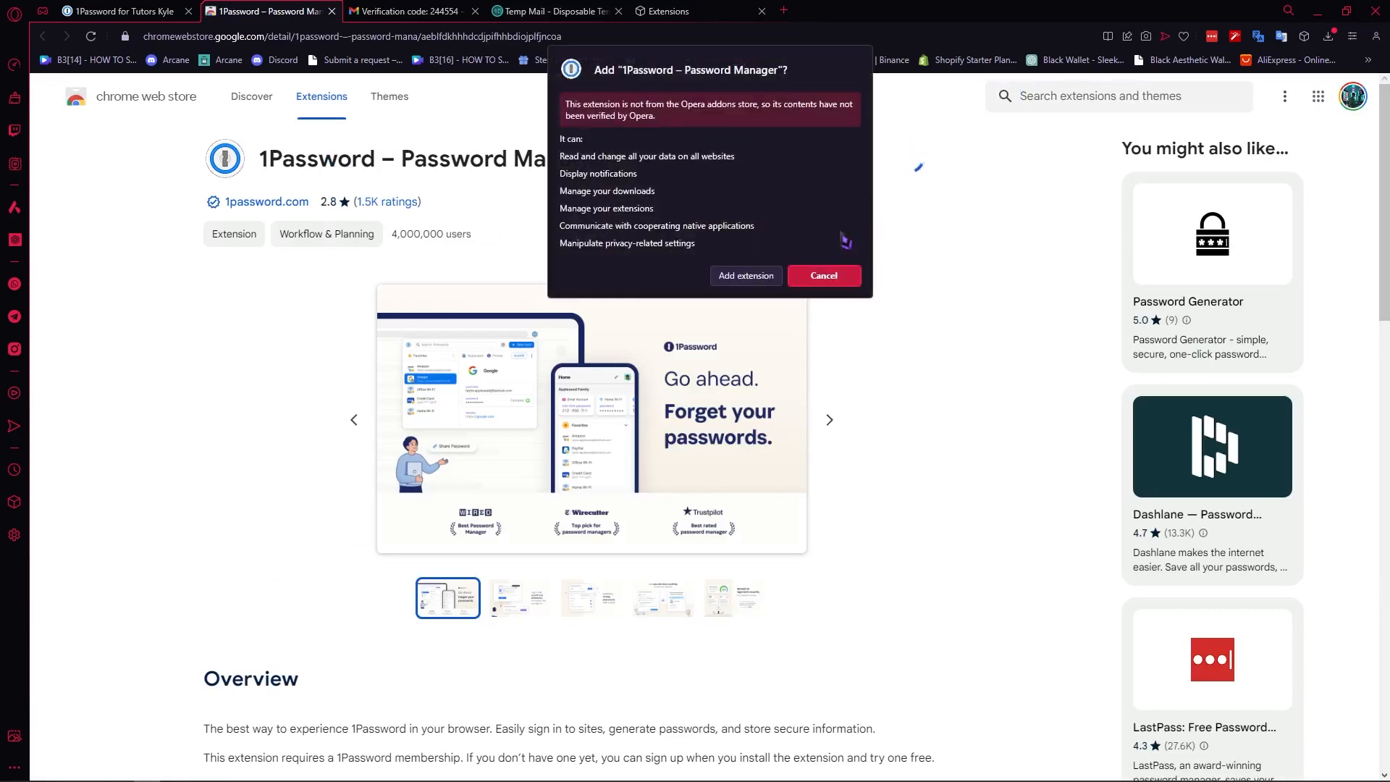
left_click(749, 275)
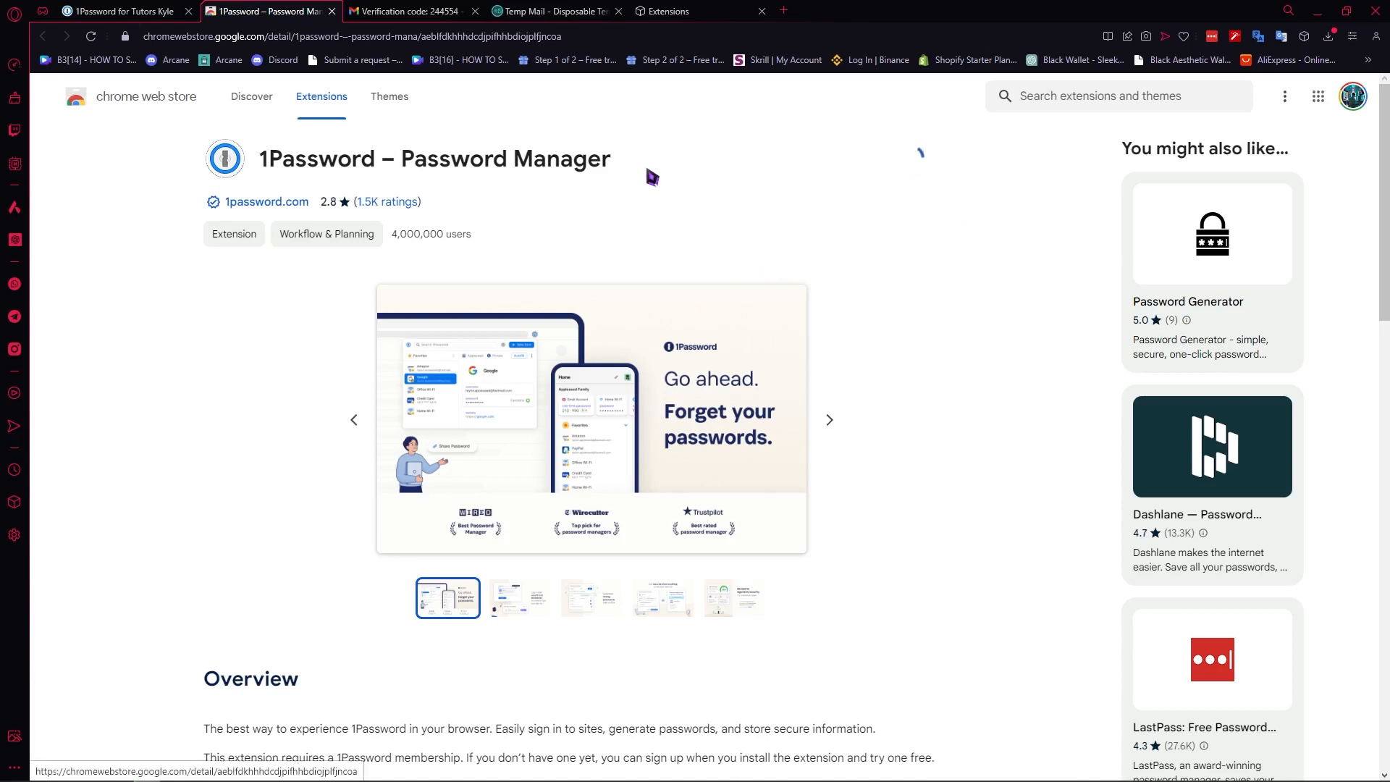
left_click(245, 11)
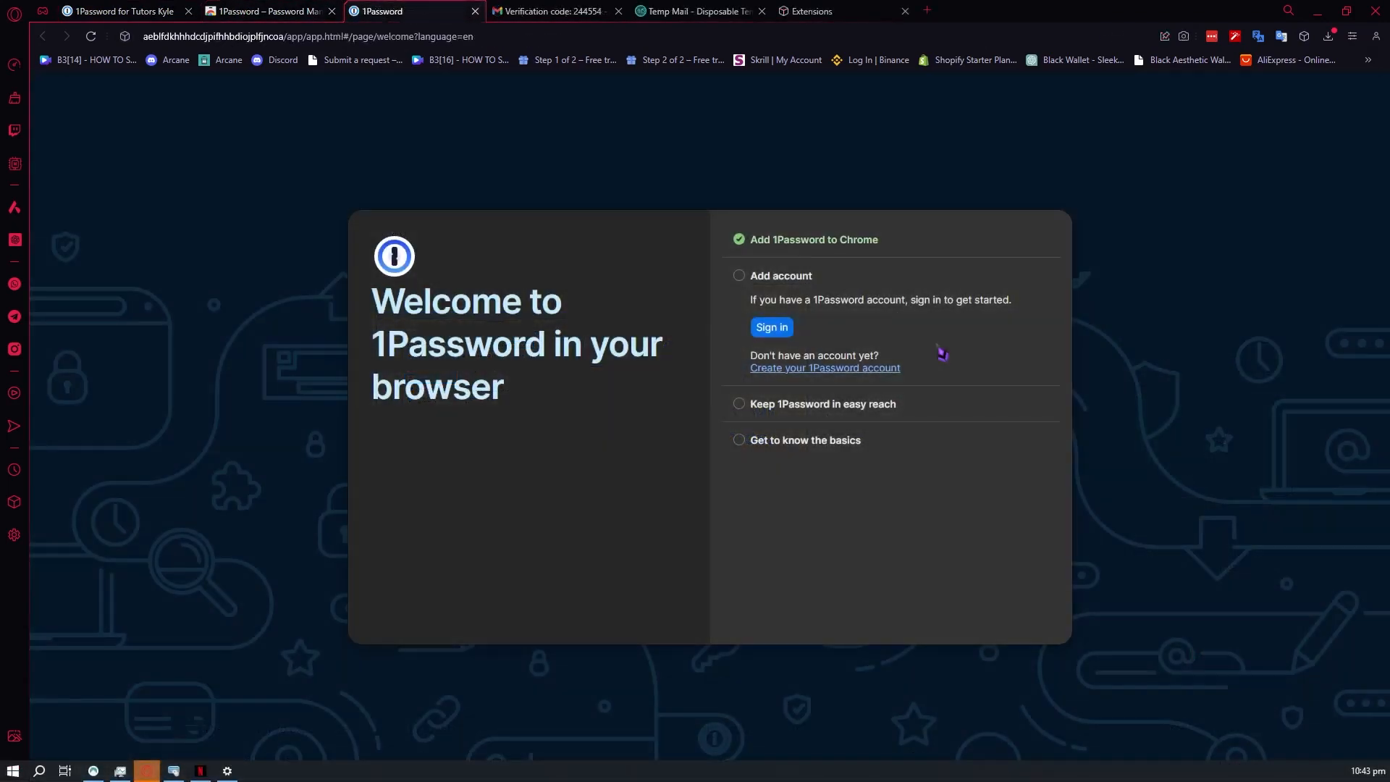
Step: From the welcome tab, sign the extension into the existing account using the autofilled password
left_click(289, 11)
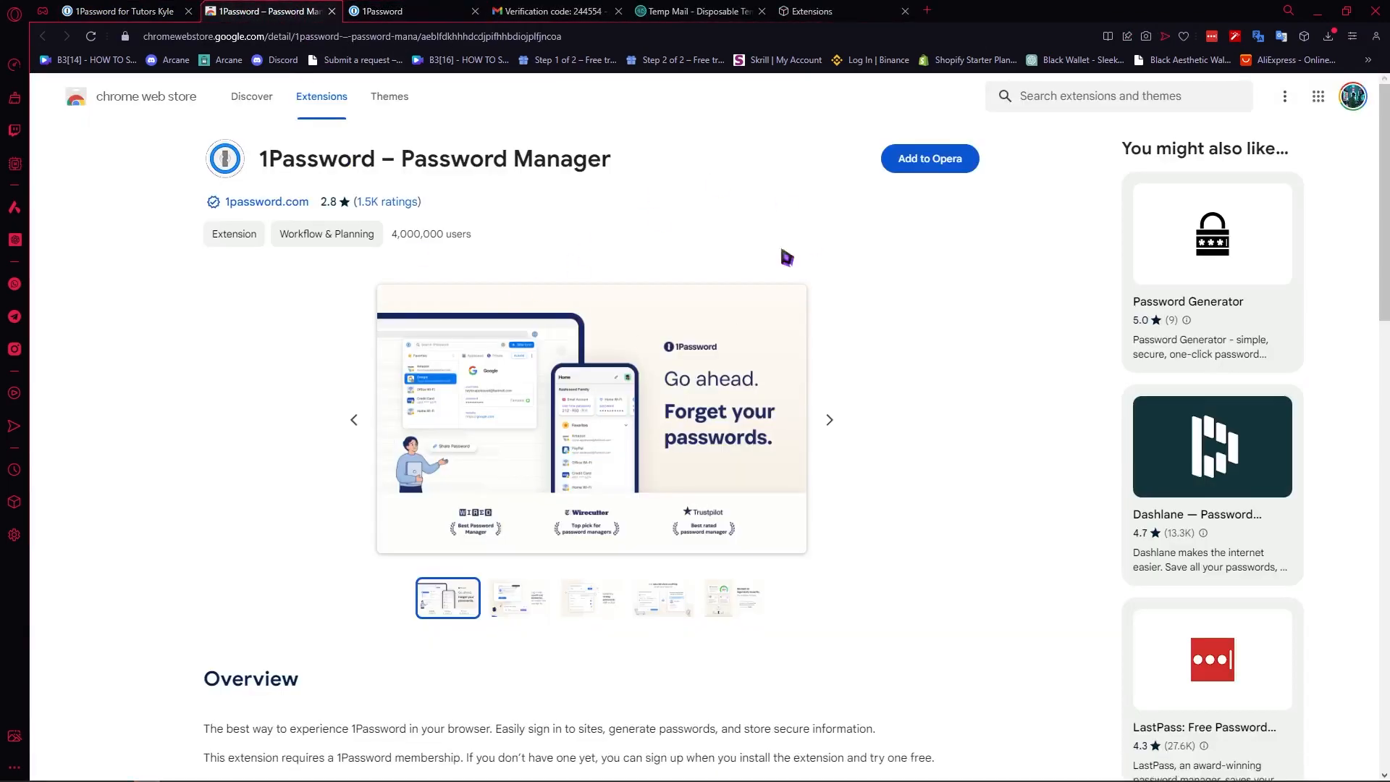
left_click(406, 11)
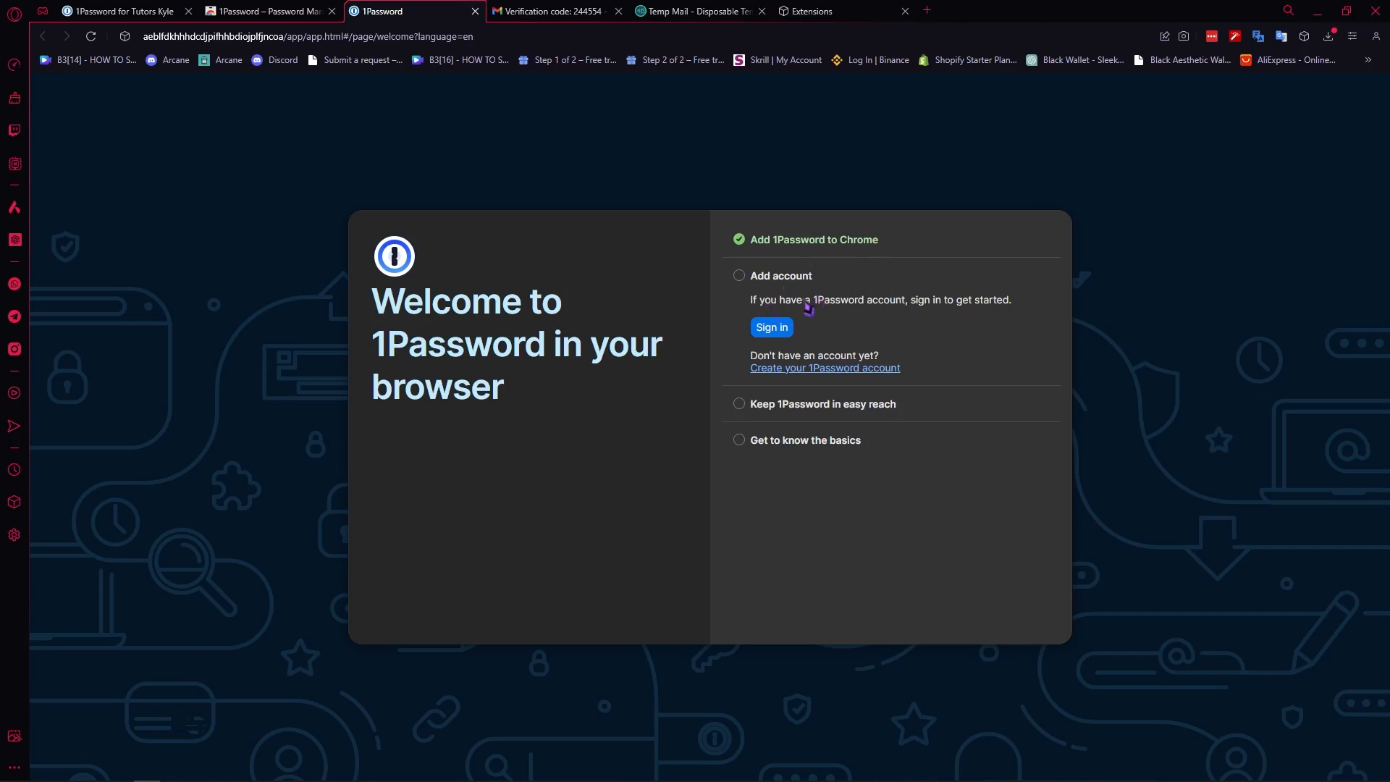
left_click(772, 327)
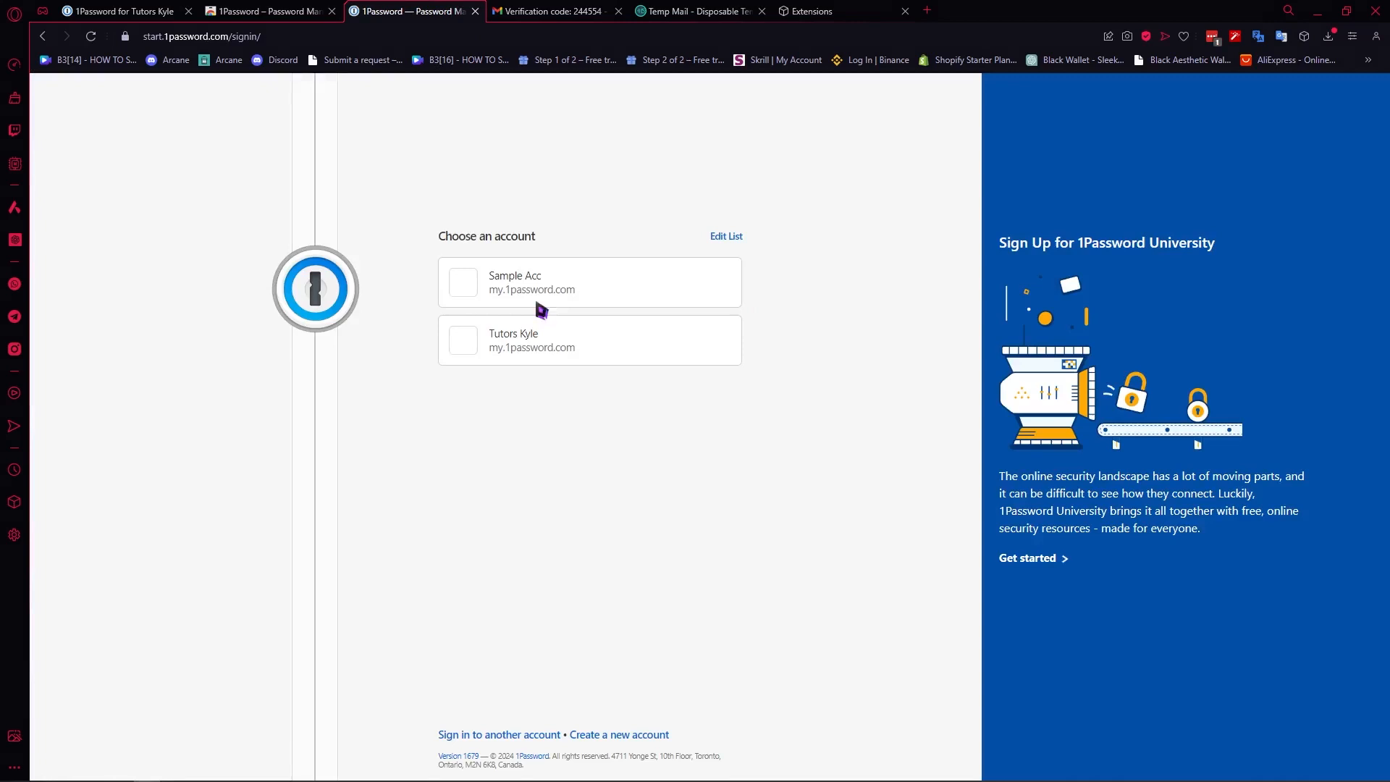
left_click(532, 340)
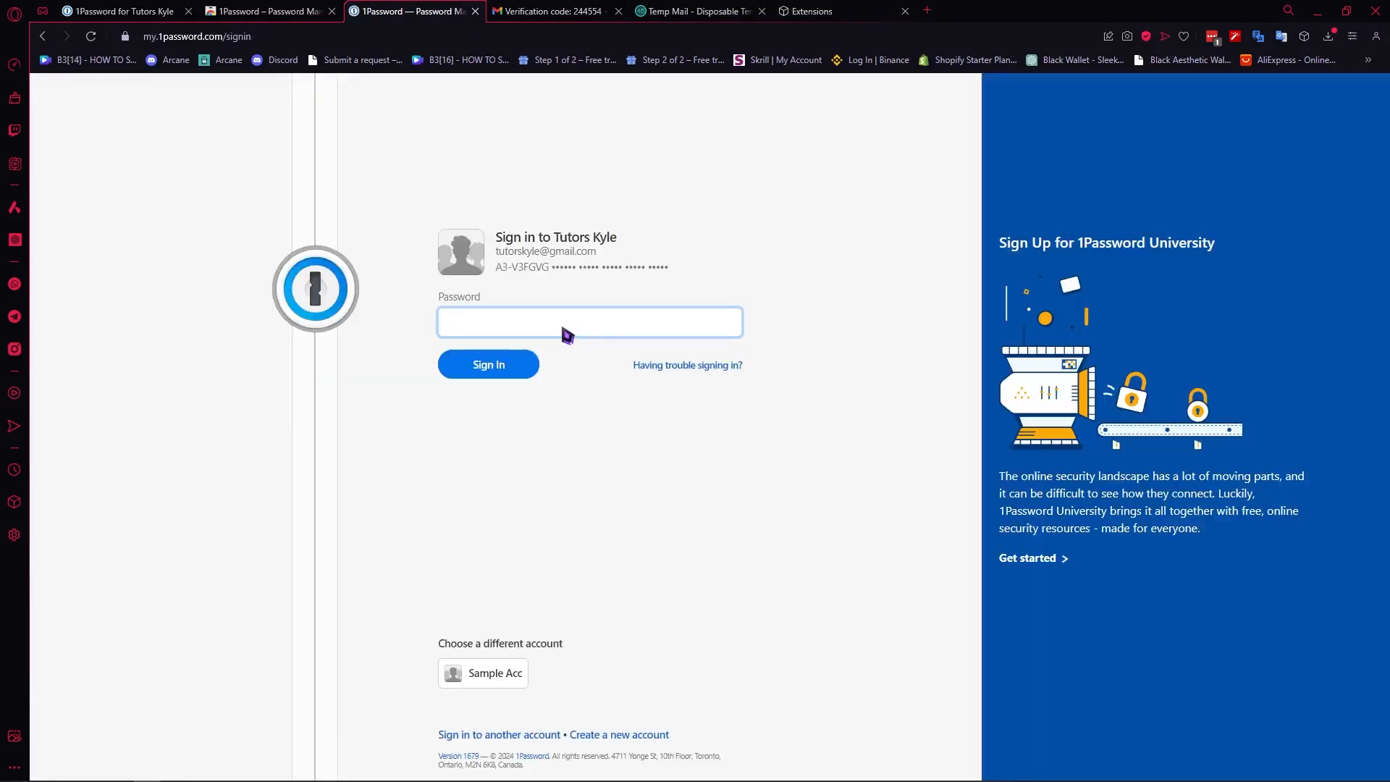
left_click(491, 315)
left_click(666, 275)
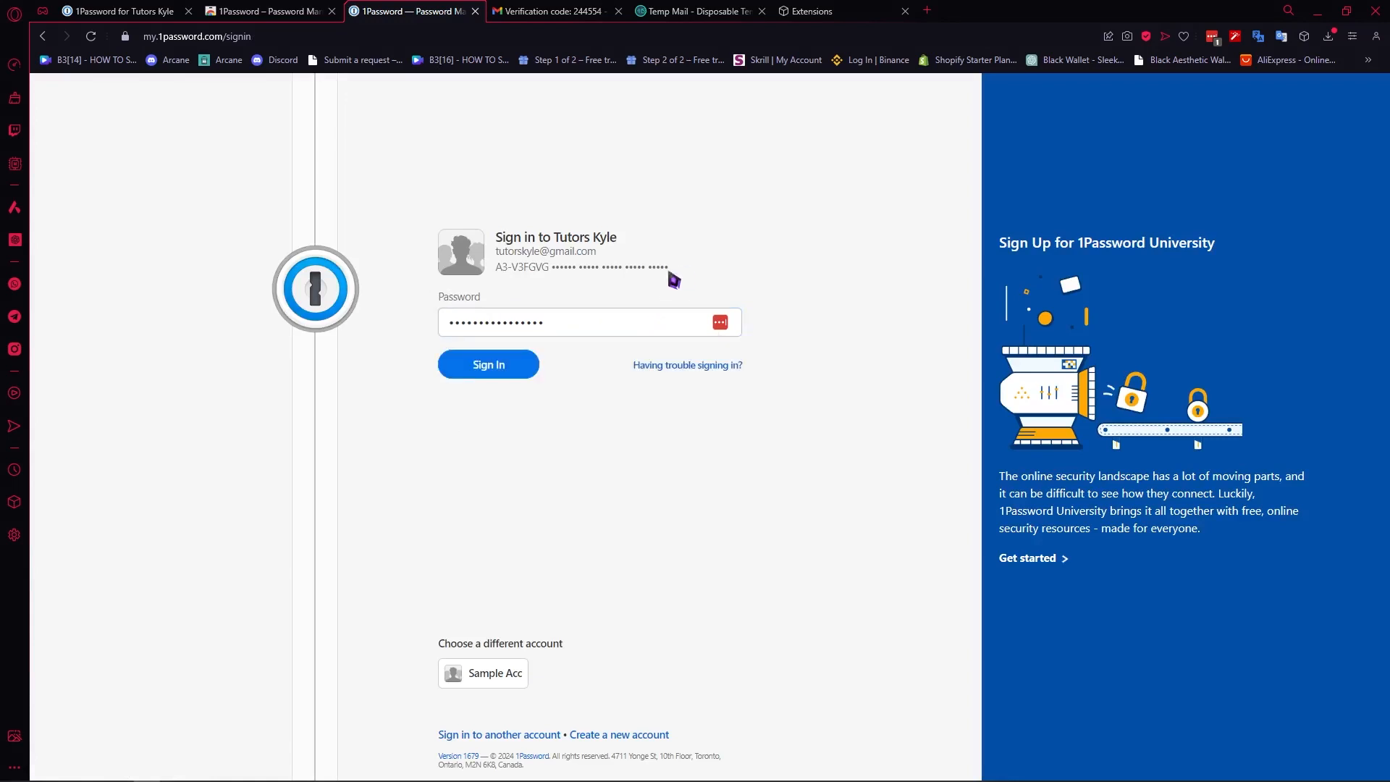
left_click(524, 366)
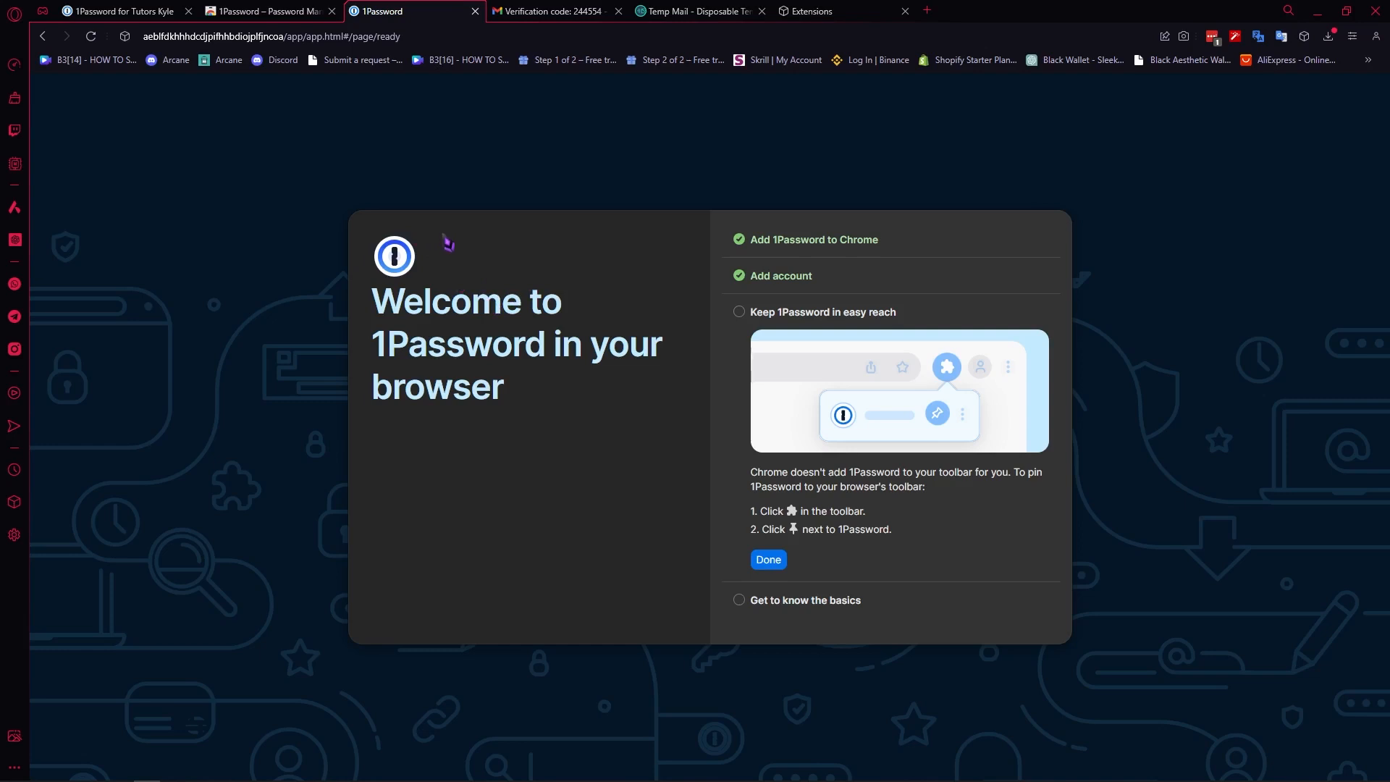
Step: Mark Keep 1Password in easy reach as done and launch the Learn to save & fill tutorial
left_click(768, 561)
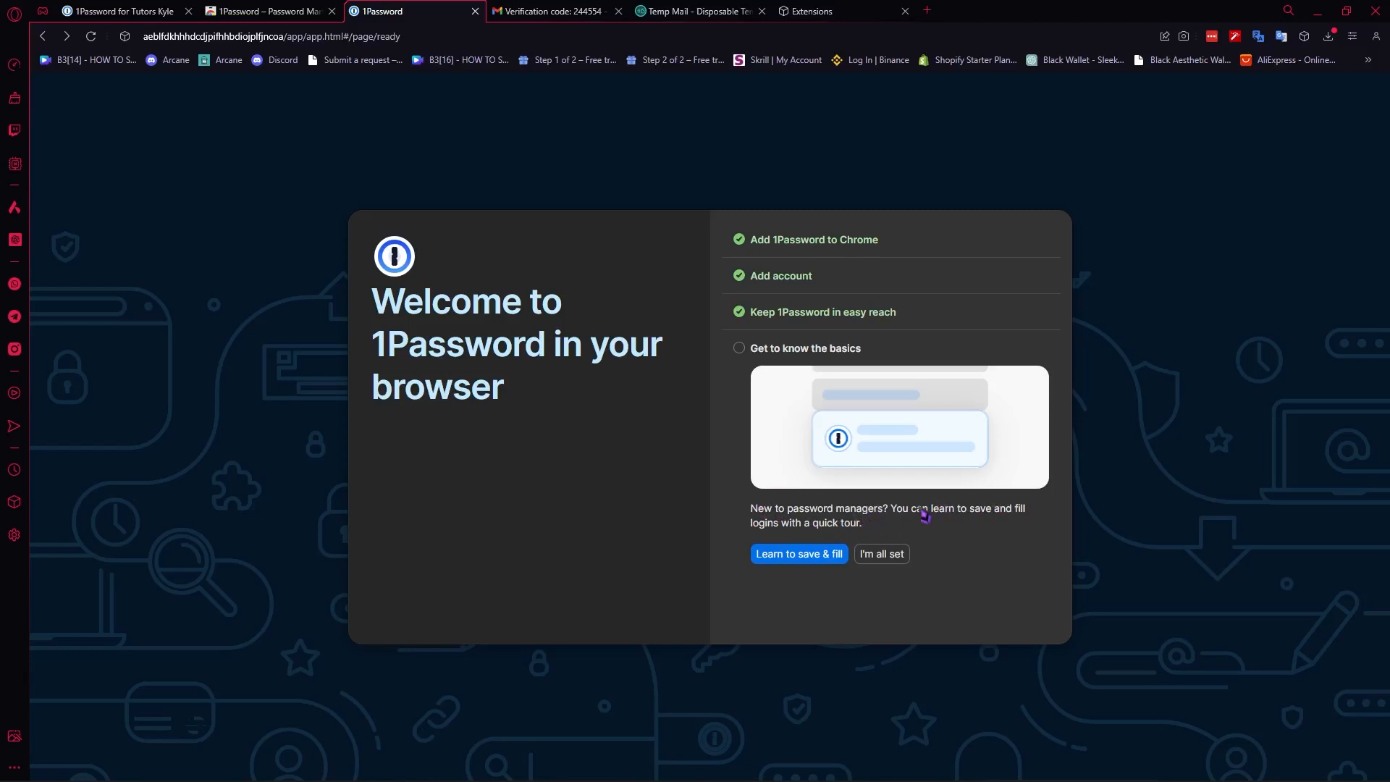
left_click(799, 555)
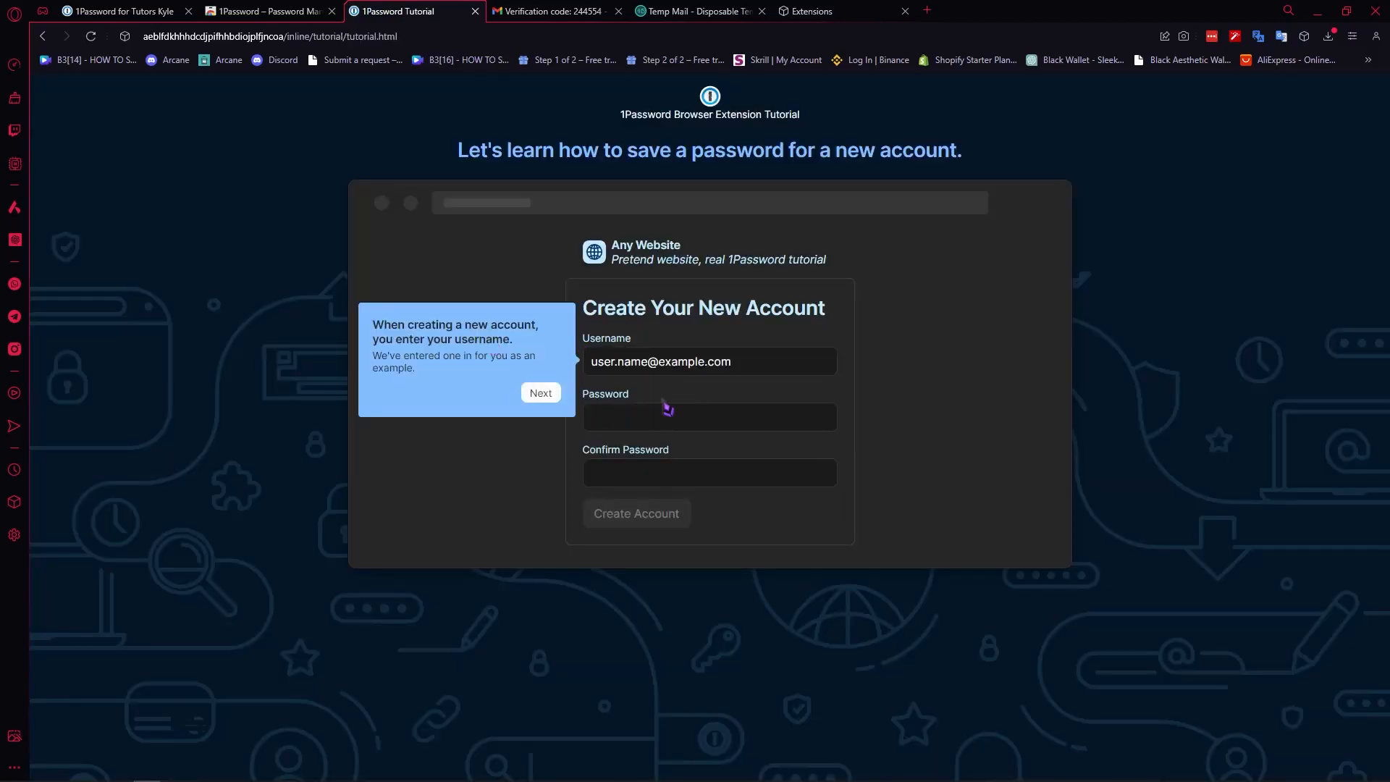
Step: Leave the tutorial and choose I'm all set for both the basics tour and password import
key("alt+Left")
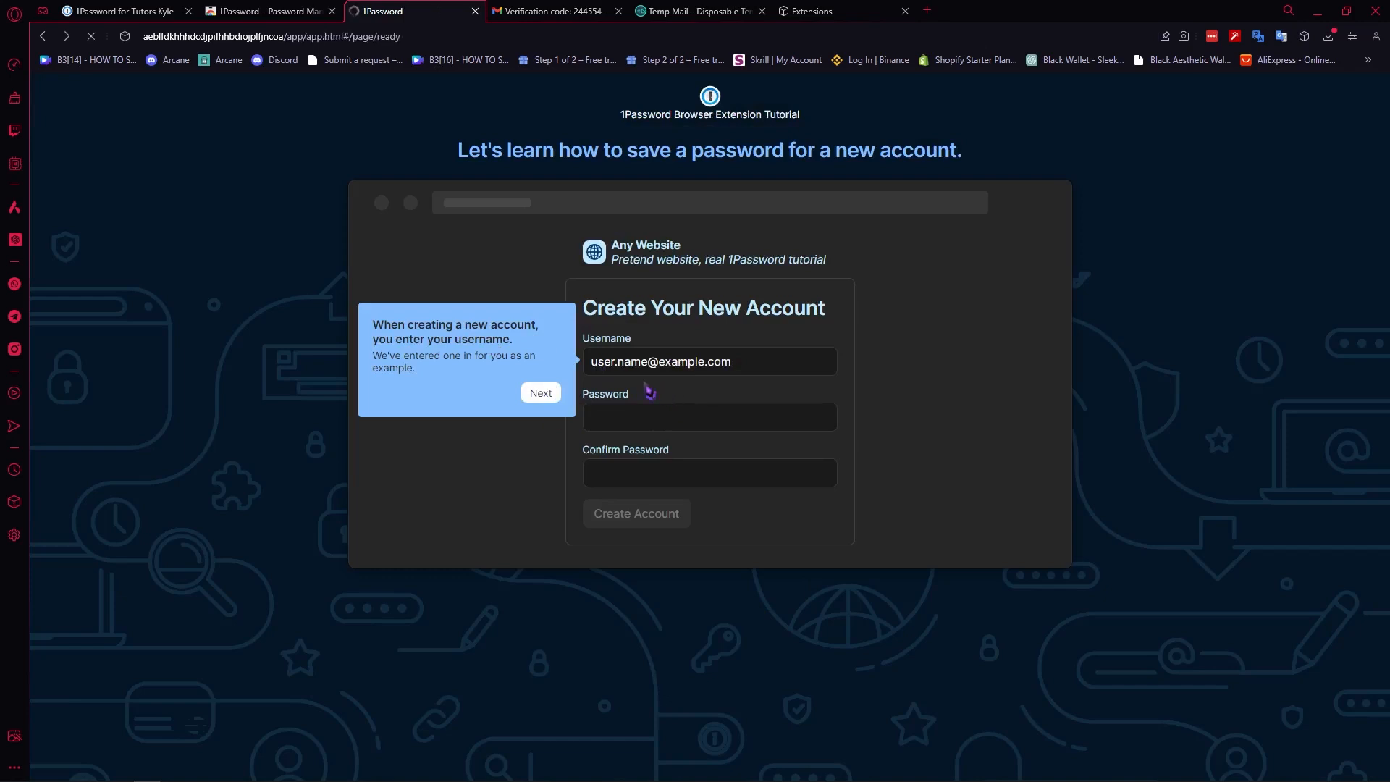
left_click(755, 599)
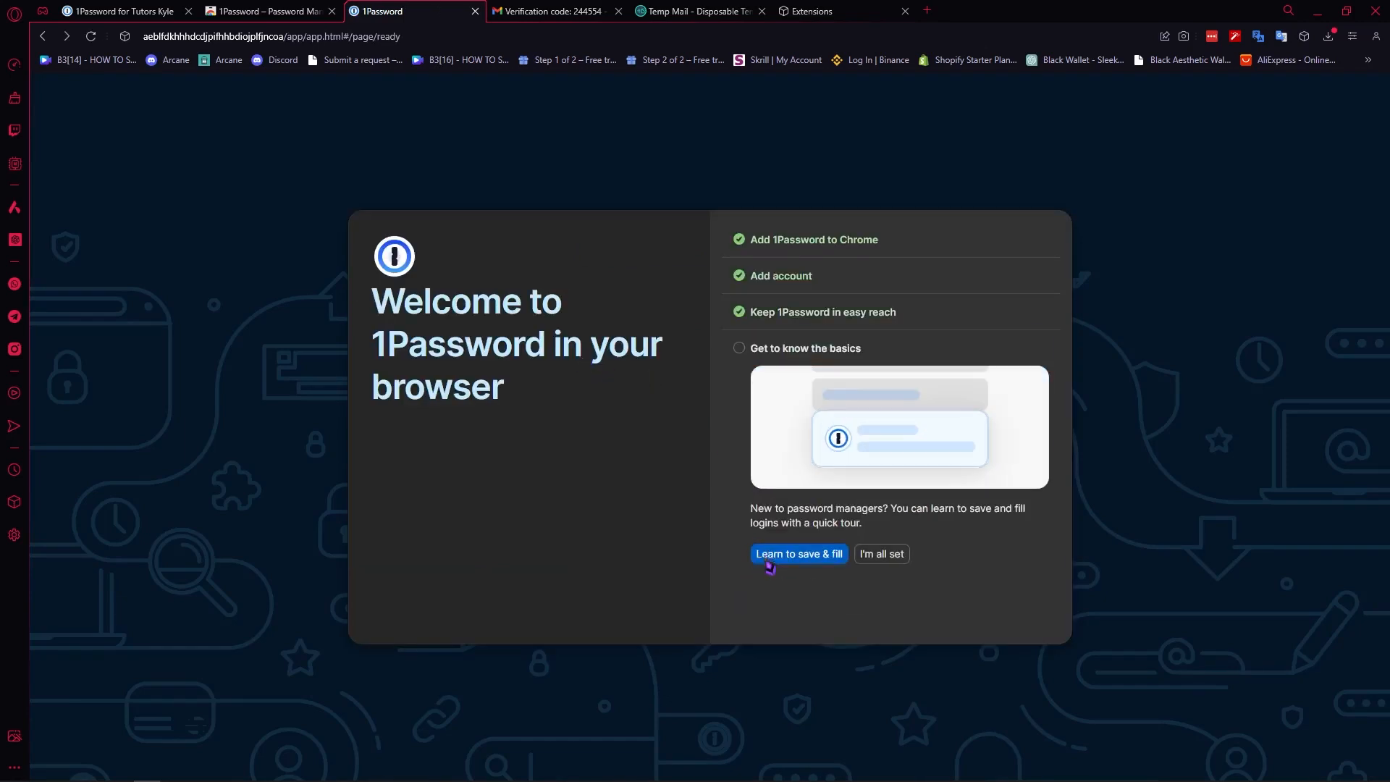
left_click(887, 559)
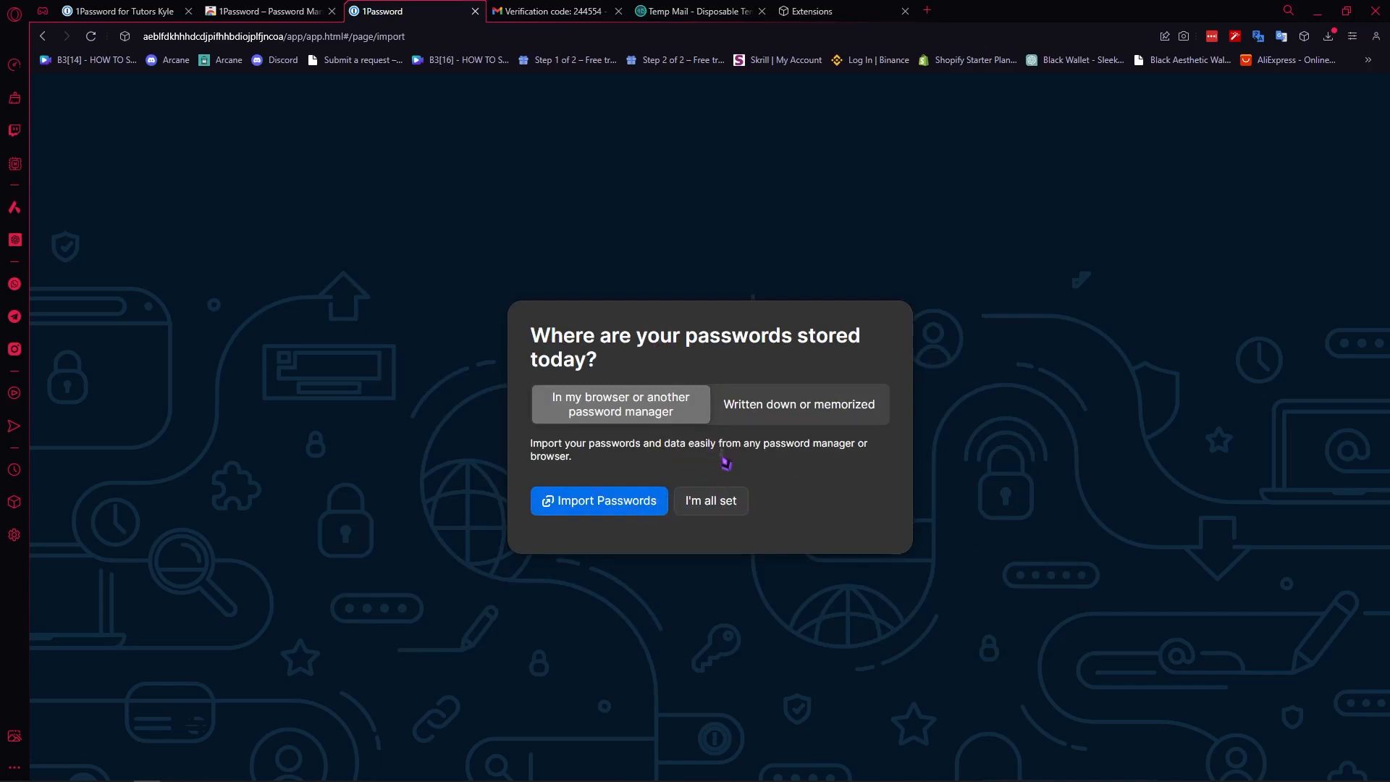
left_click(713, 502)
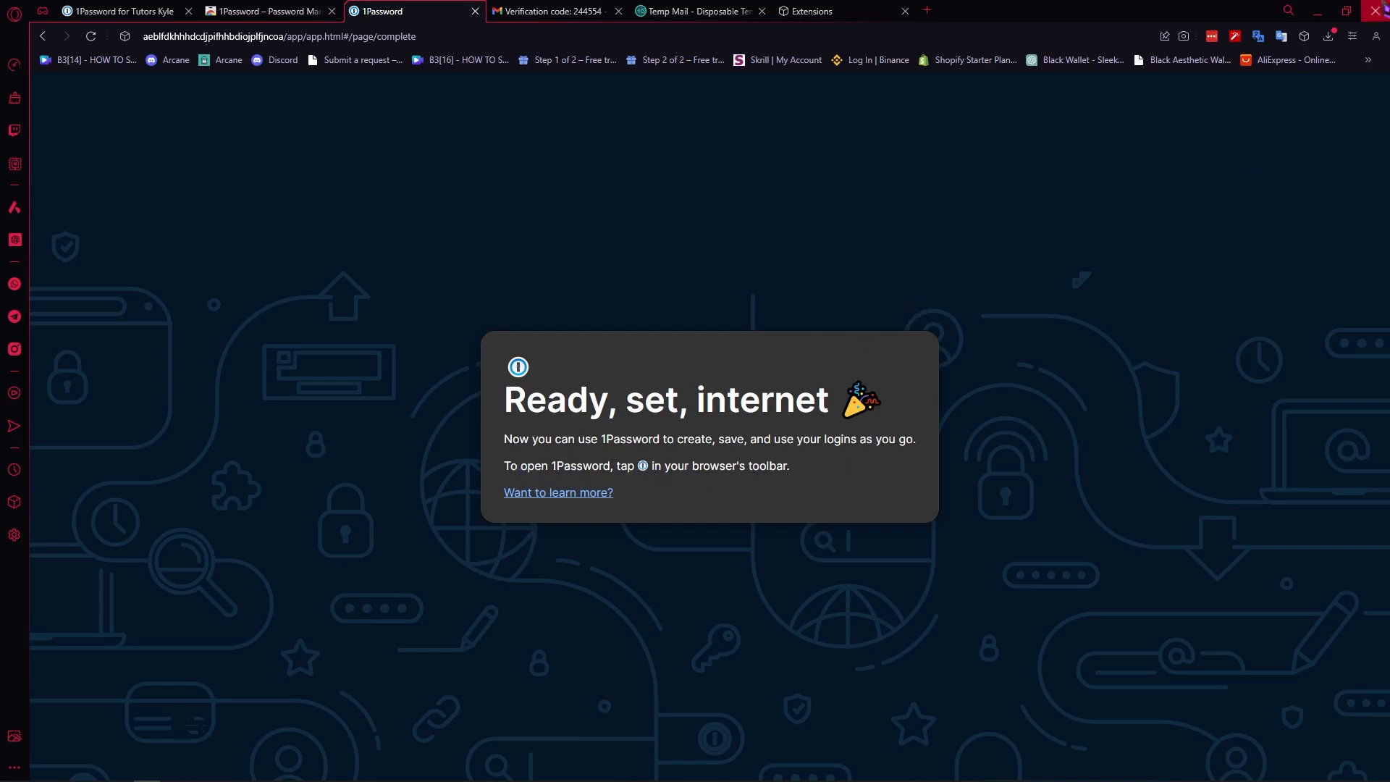
Step: Pin 1Password to the toolbar from the Extensions menu and open it to view the vault items
left_click(1304, 36)
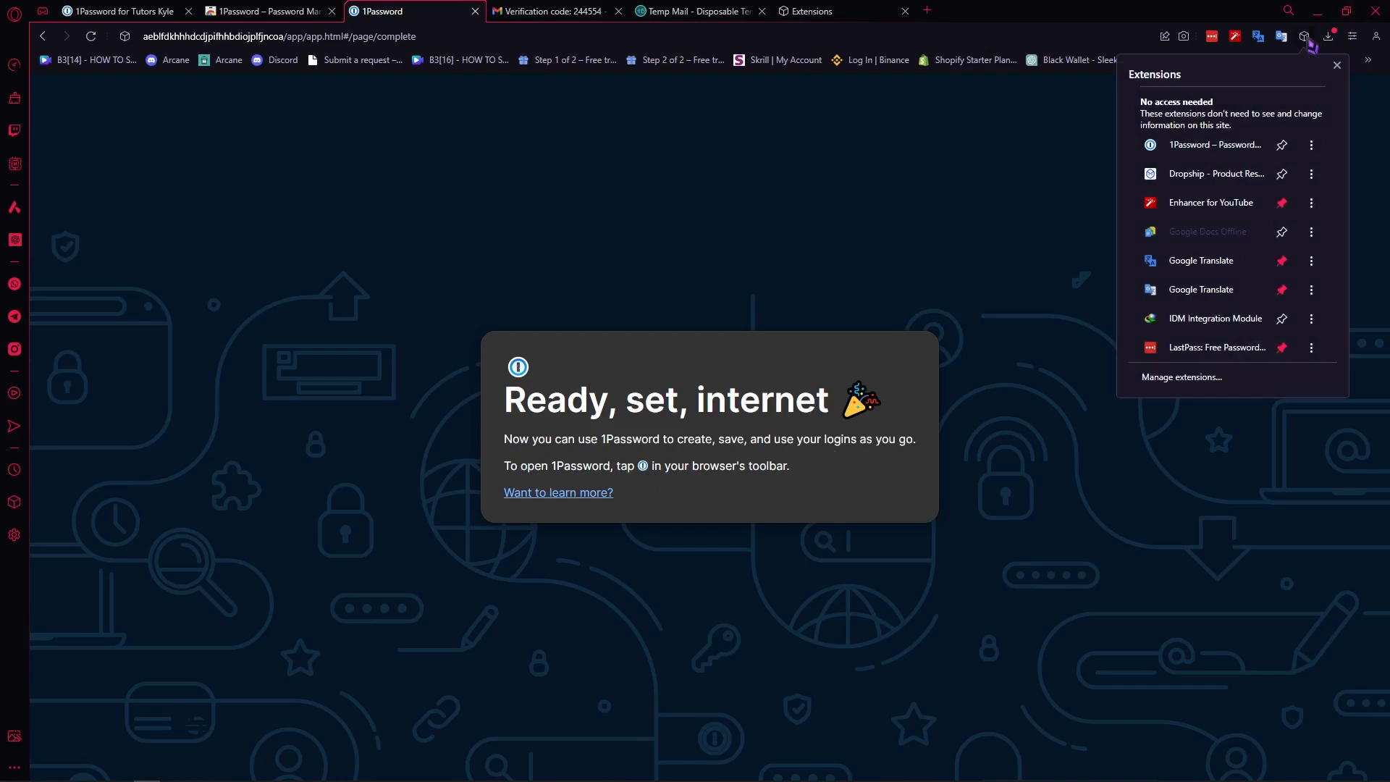
left_click(1282, 145)
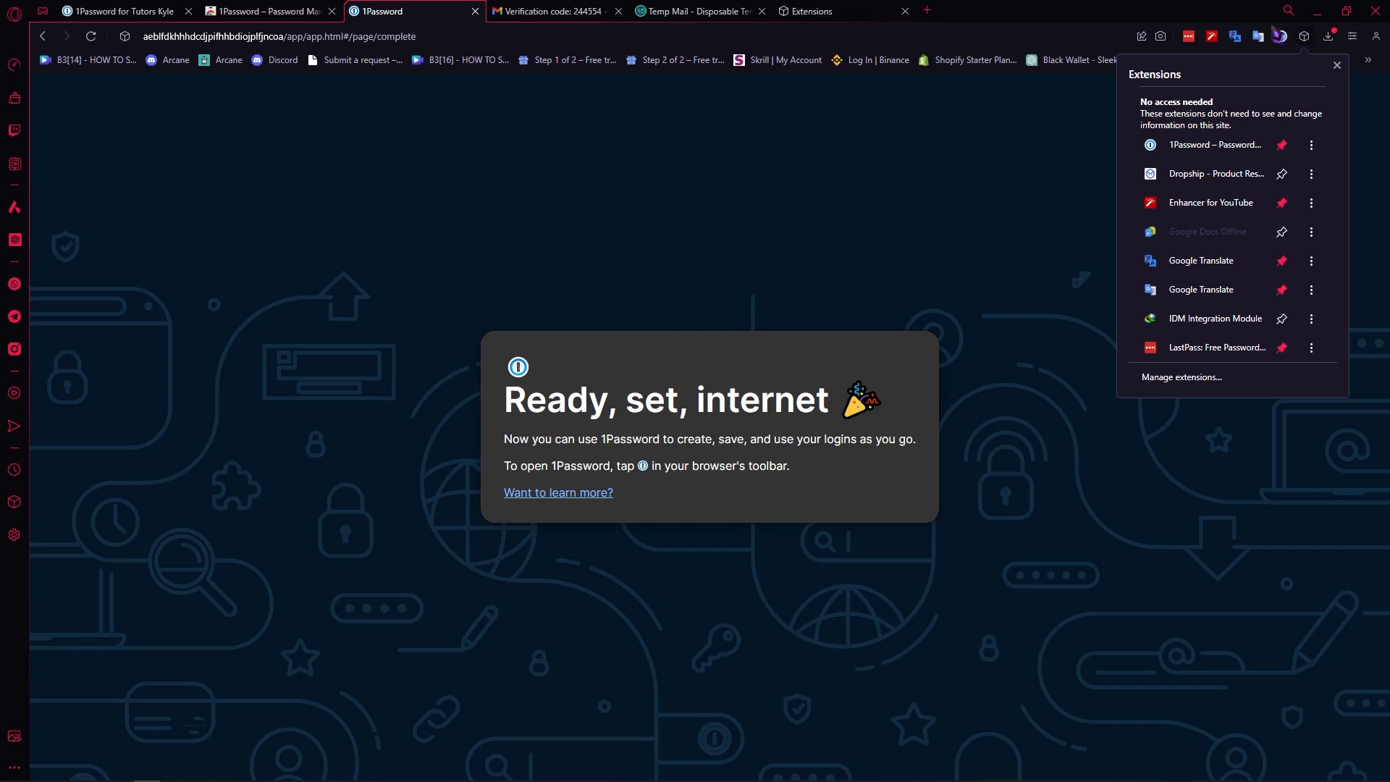
left_click(990, 157)
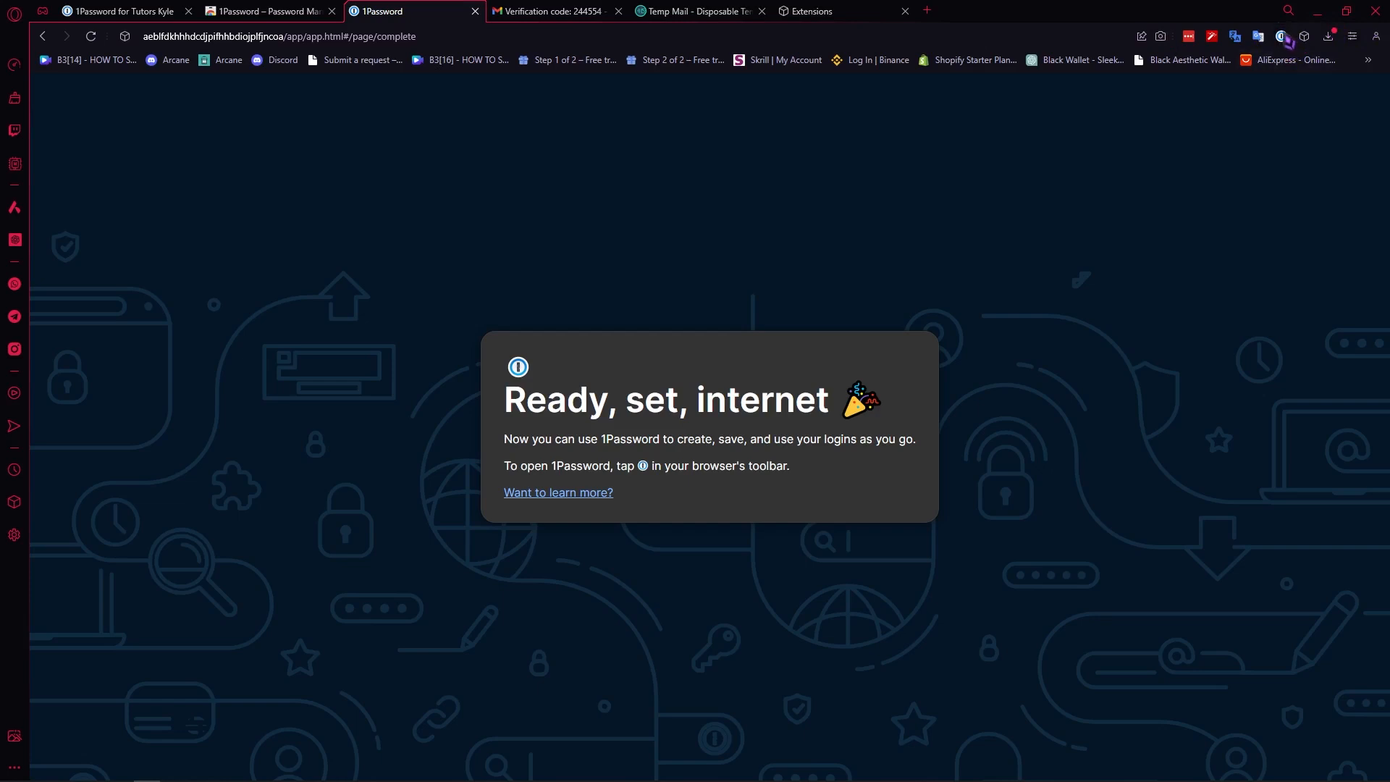
left_click(1283, 36)
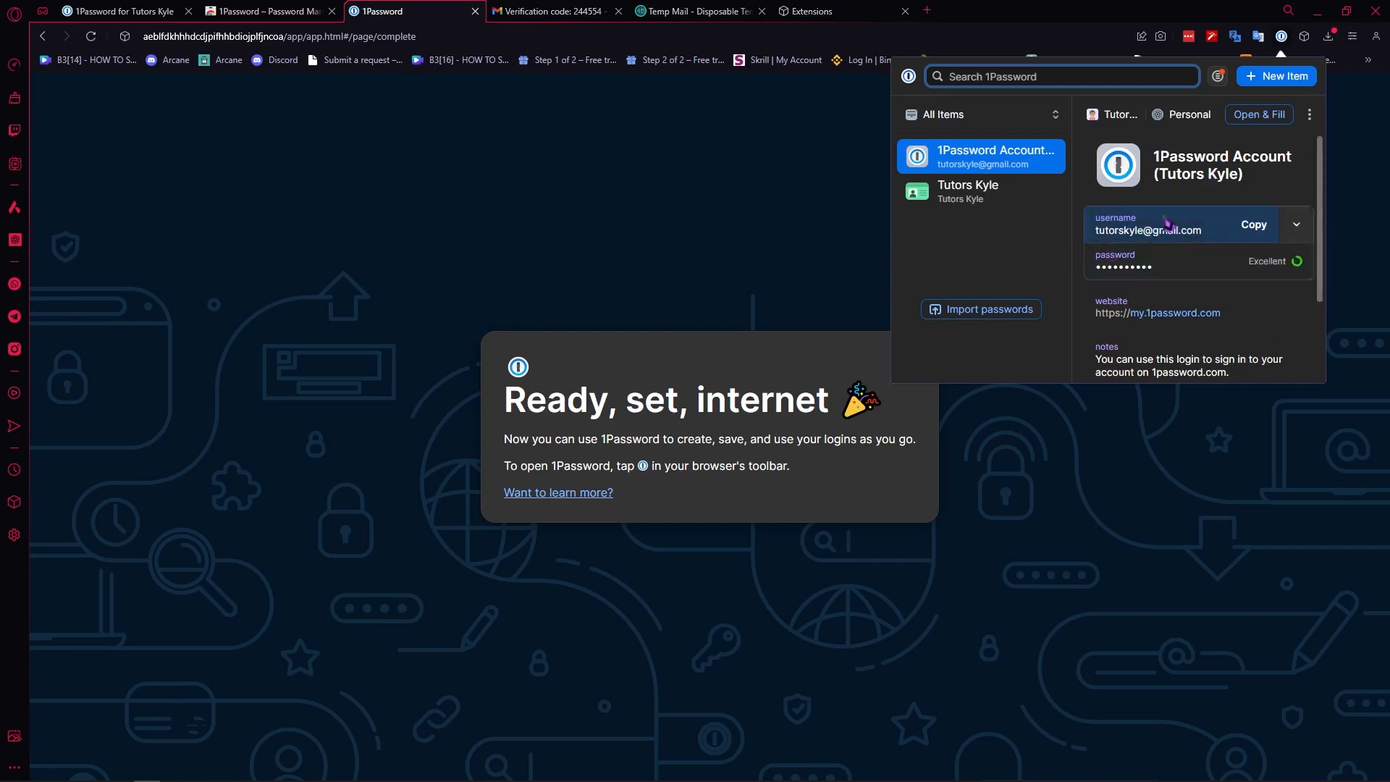
Step: Download the Windows installer from the Get the Apps page and install 1Password 8
left_click(264, 11)
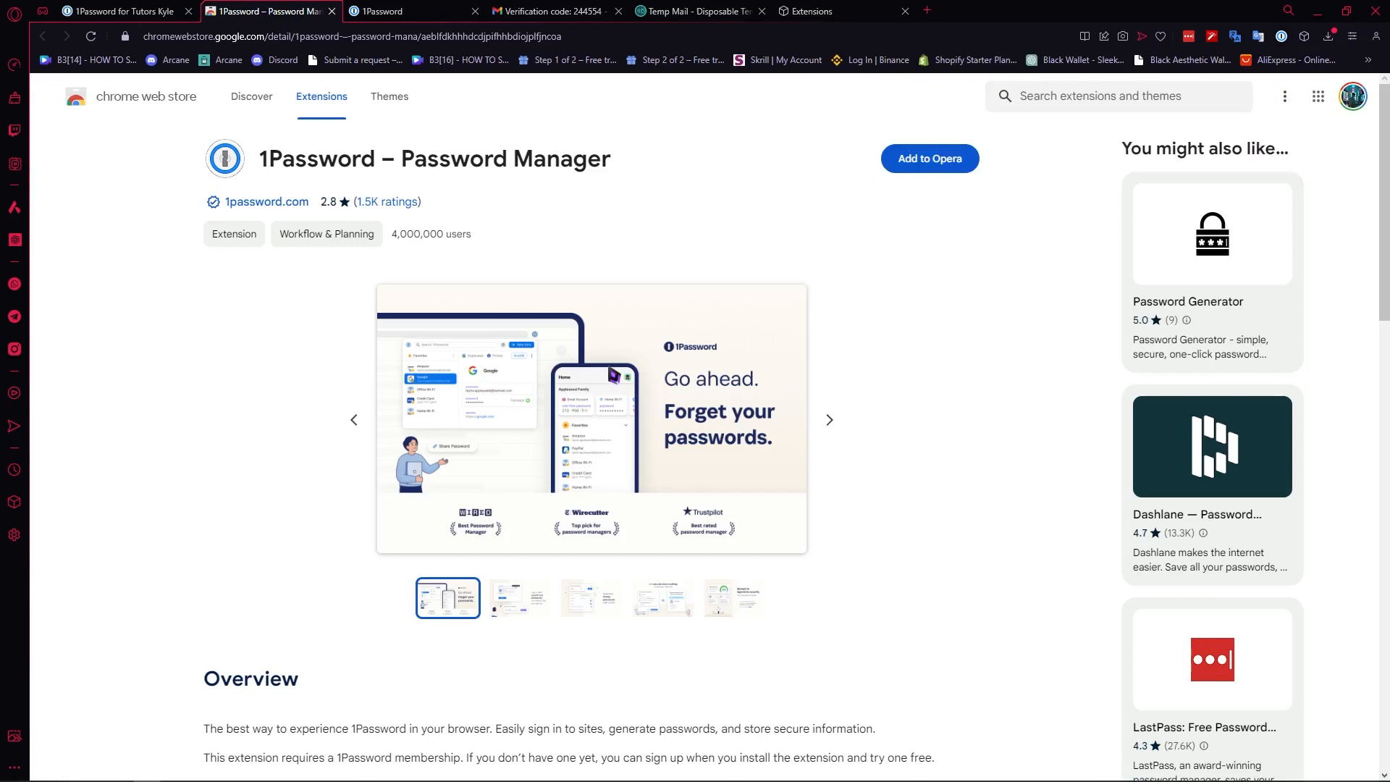
left_click(123, 11)
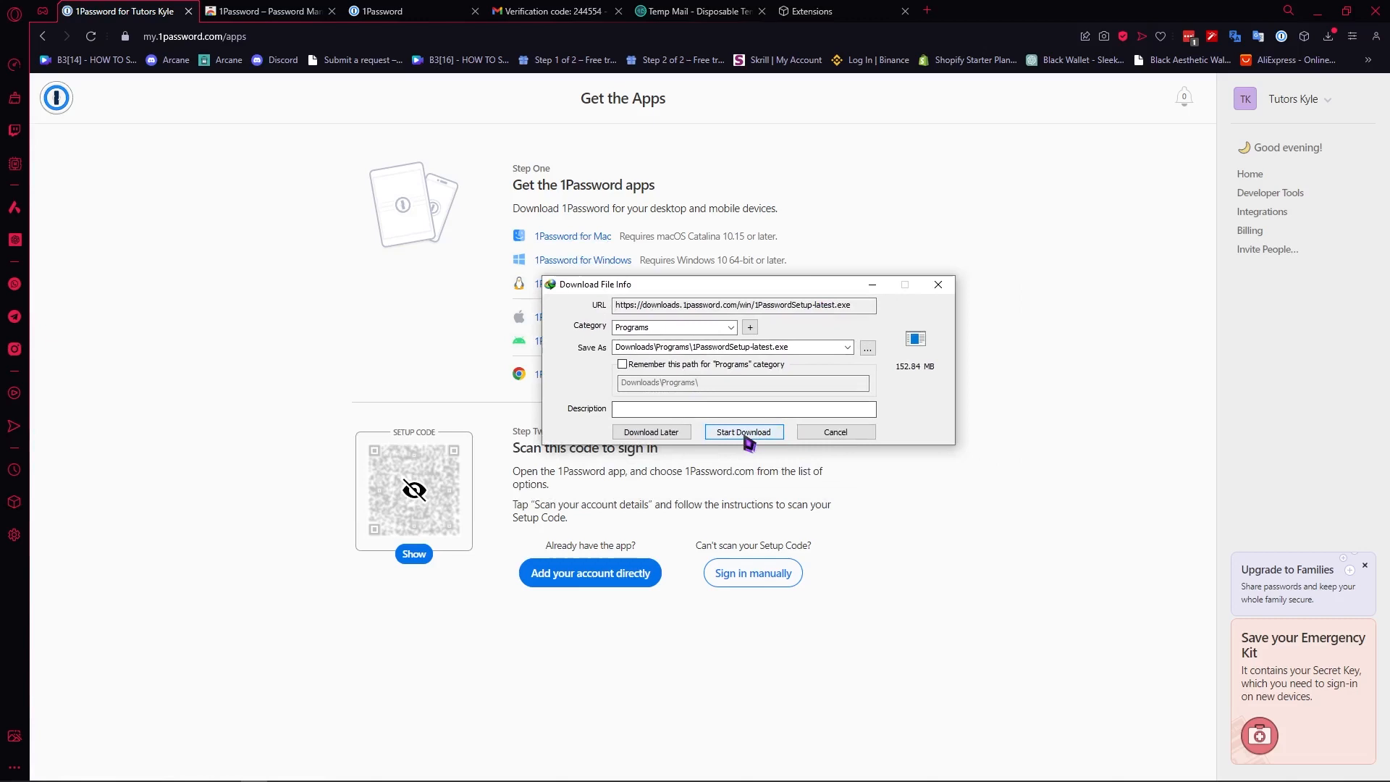
left_click(745, 436)
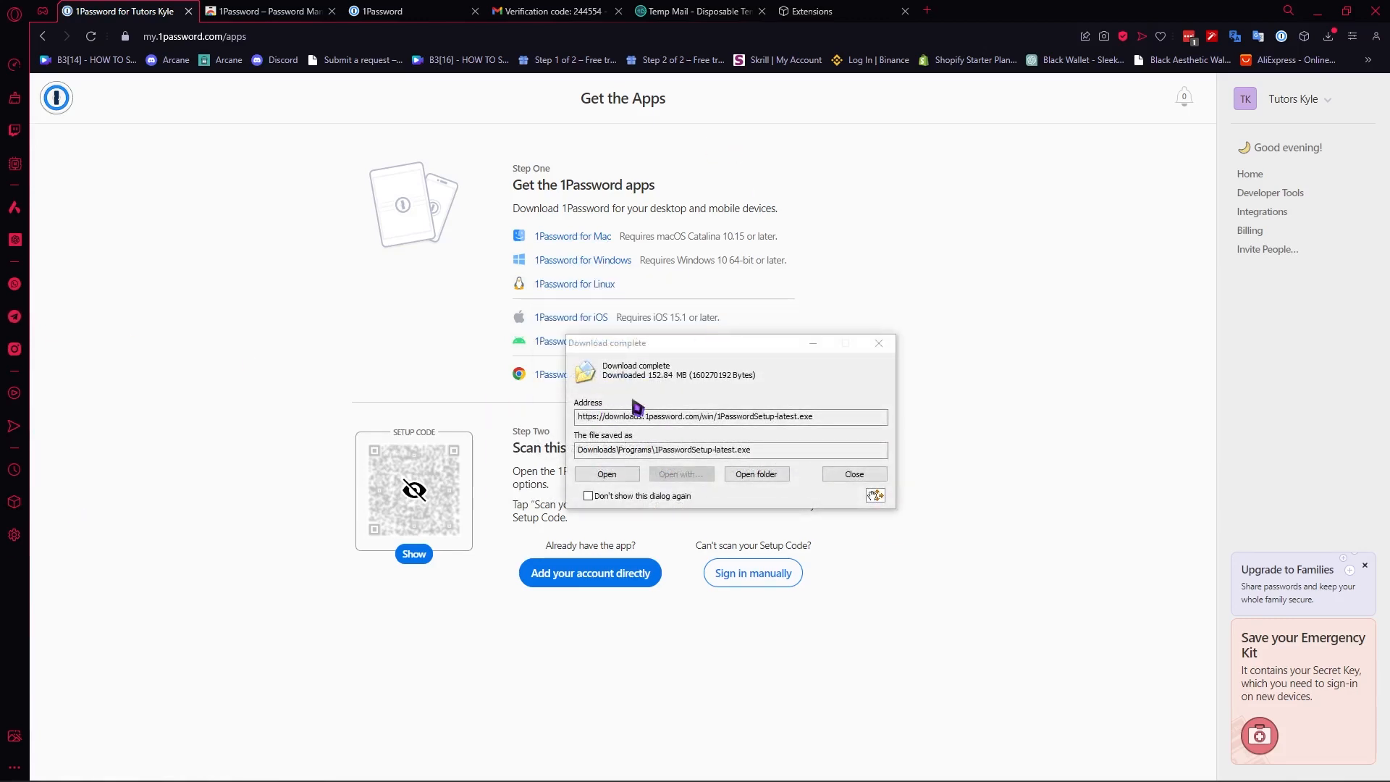
left_click(613, 476)
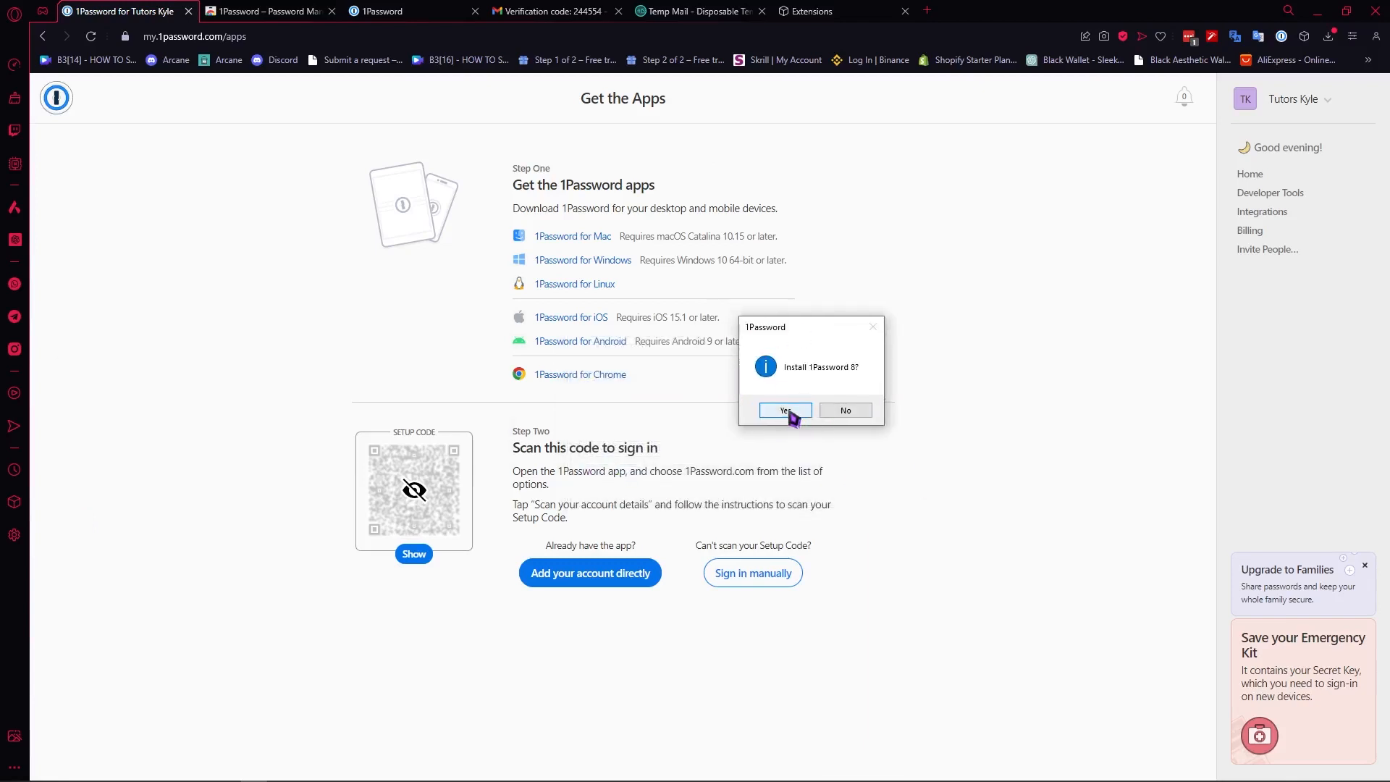
left_click(793, 418)
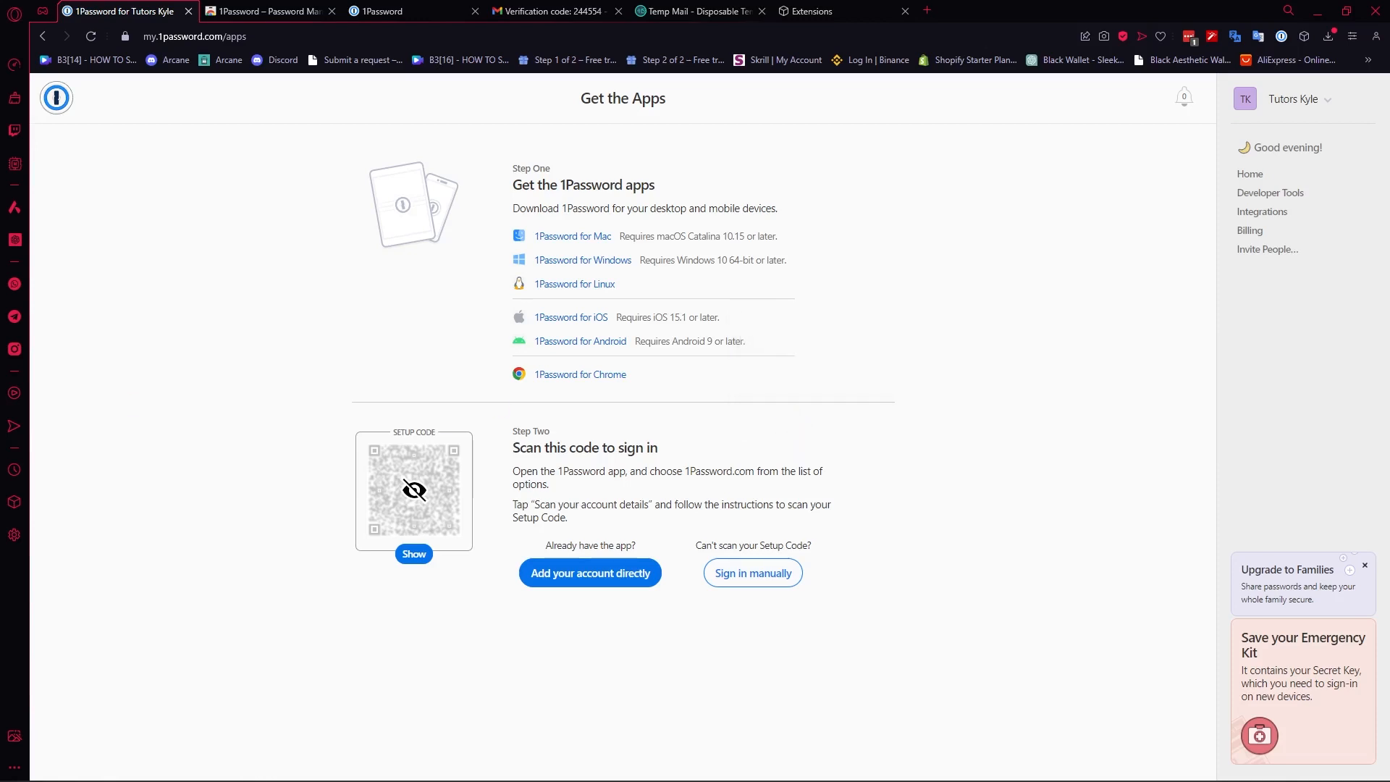
left_click_drag(850, 373, 881, 406)
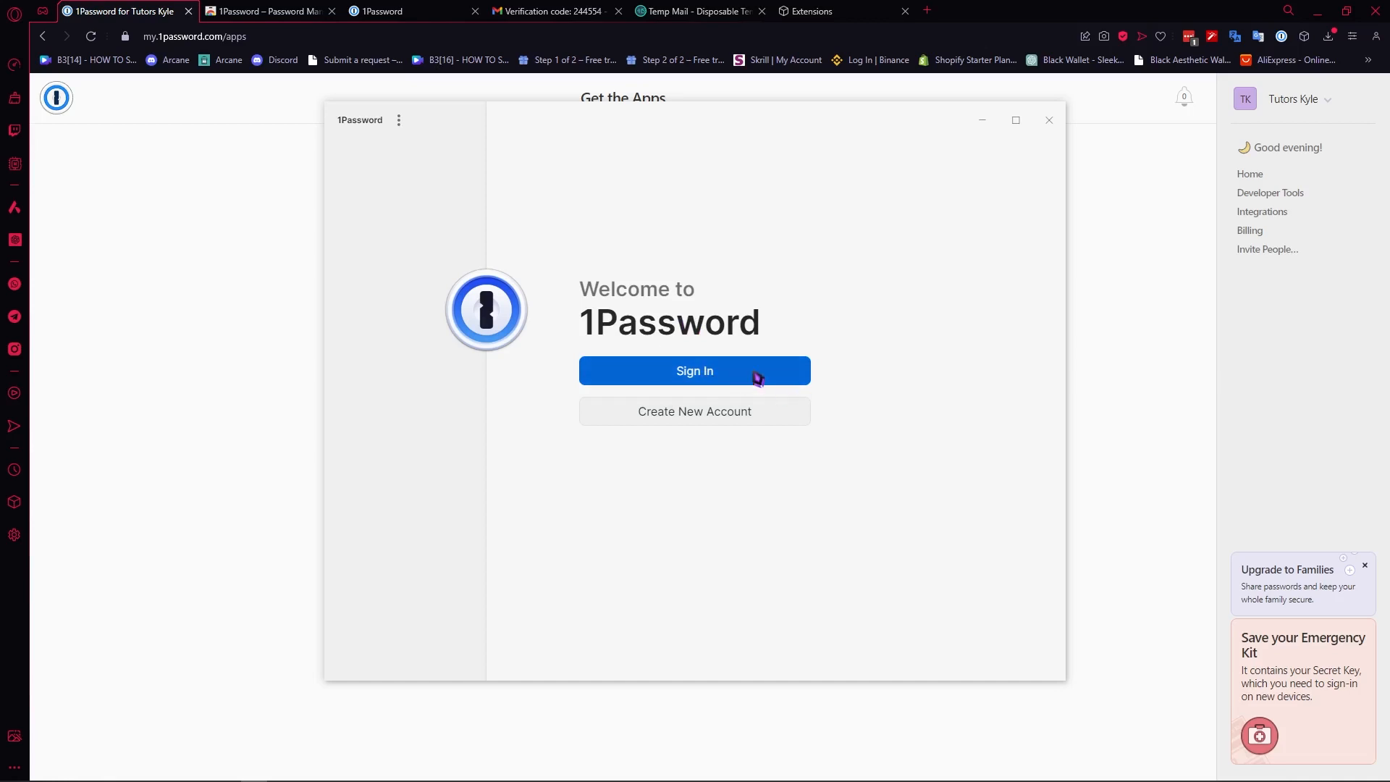
Step: Choose signing in through 1Password.com after backing out of manual account entry
left_click(723, 378)
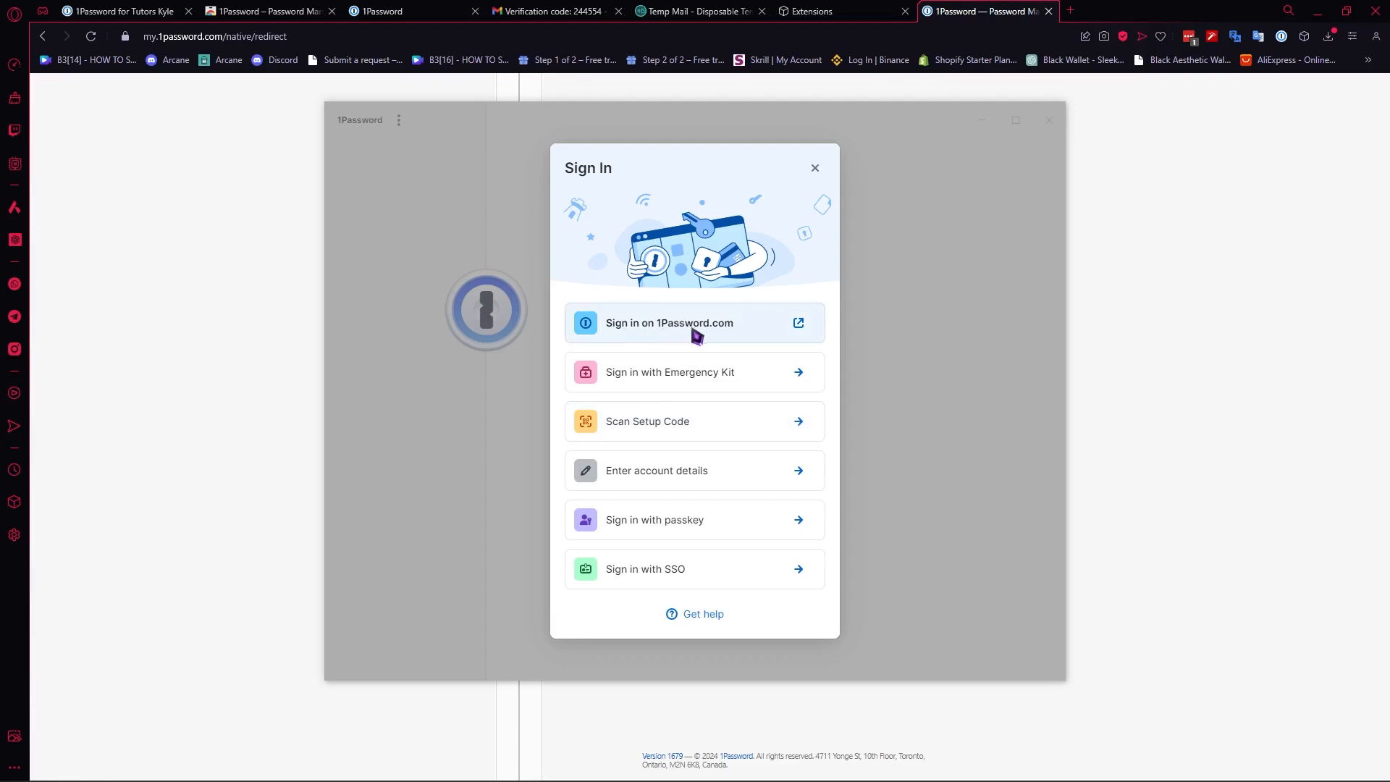
left_click(656, 478)
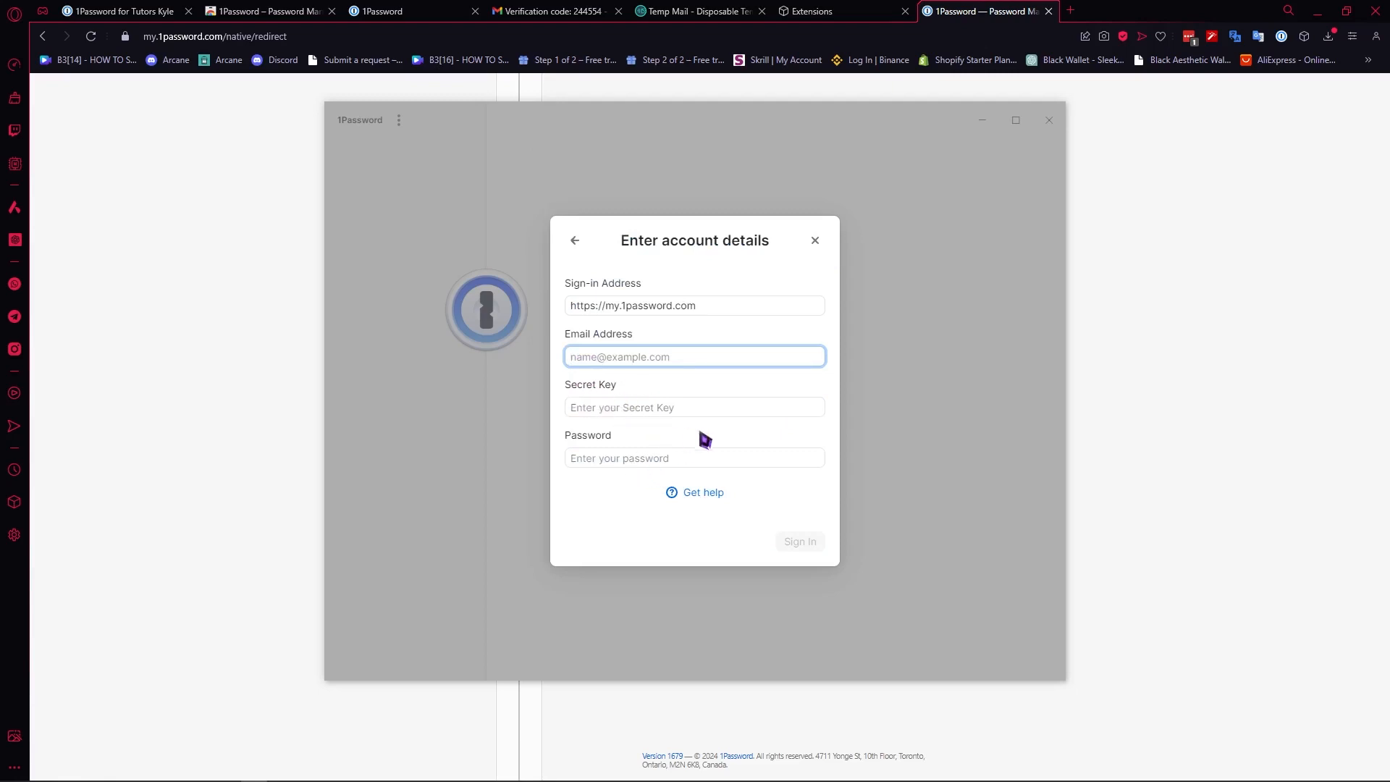
left_click(676, 432)
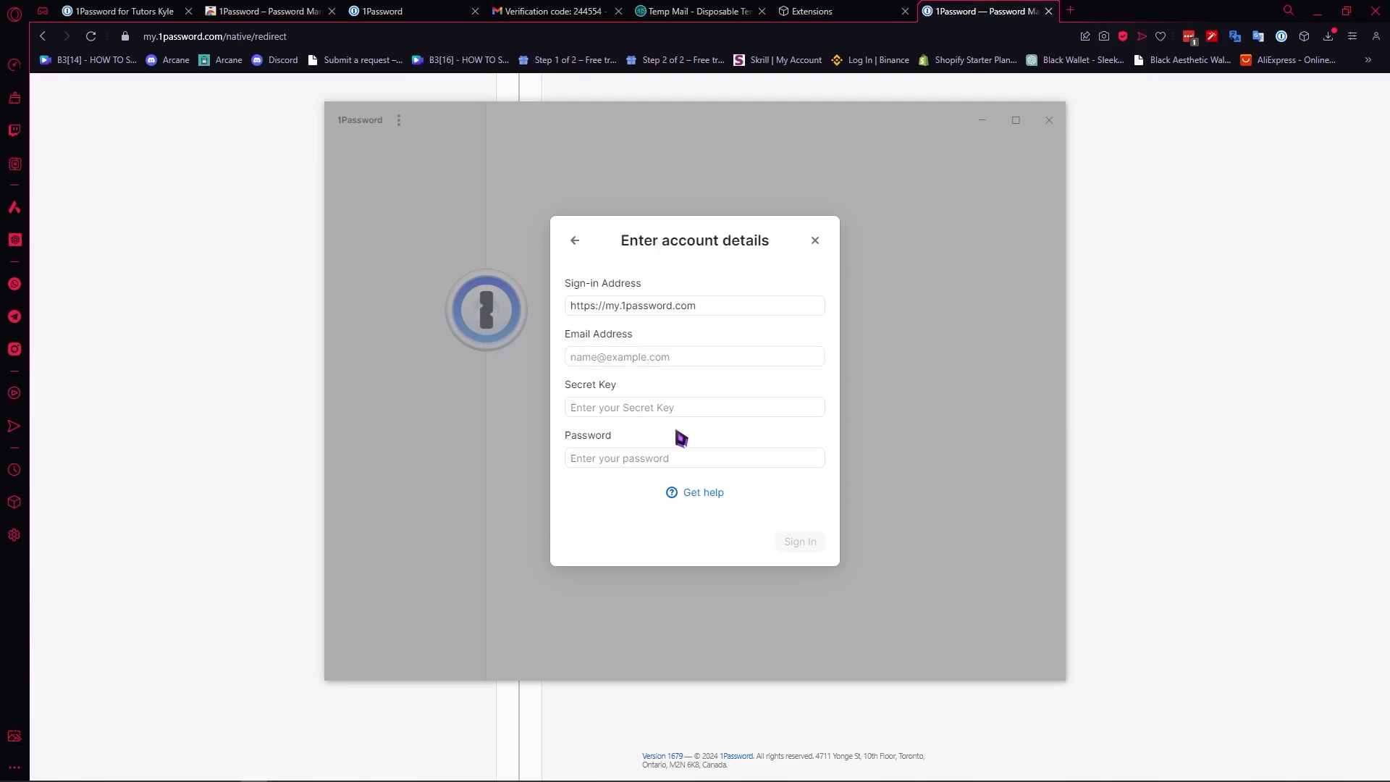
left_click(576, 242)
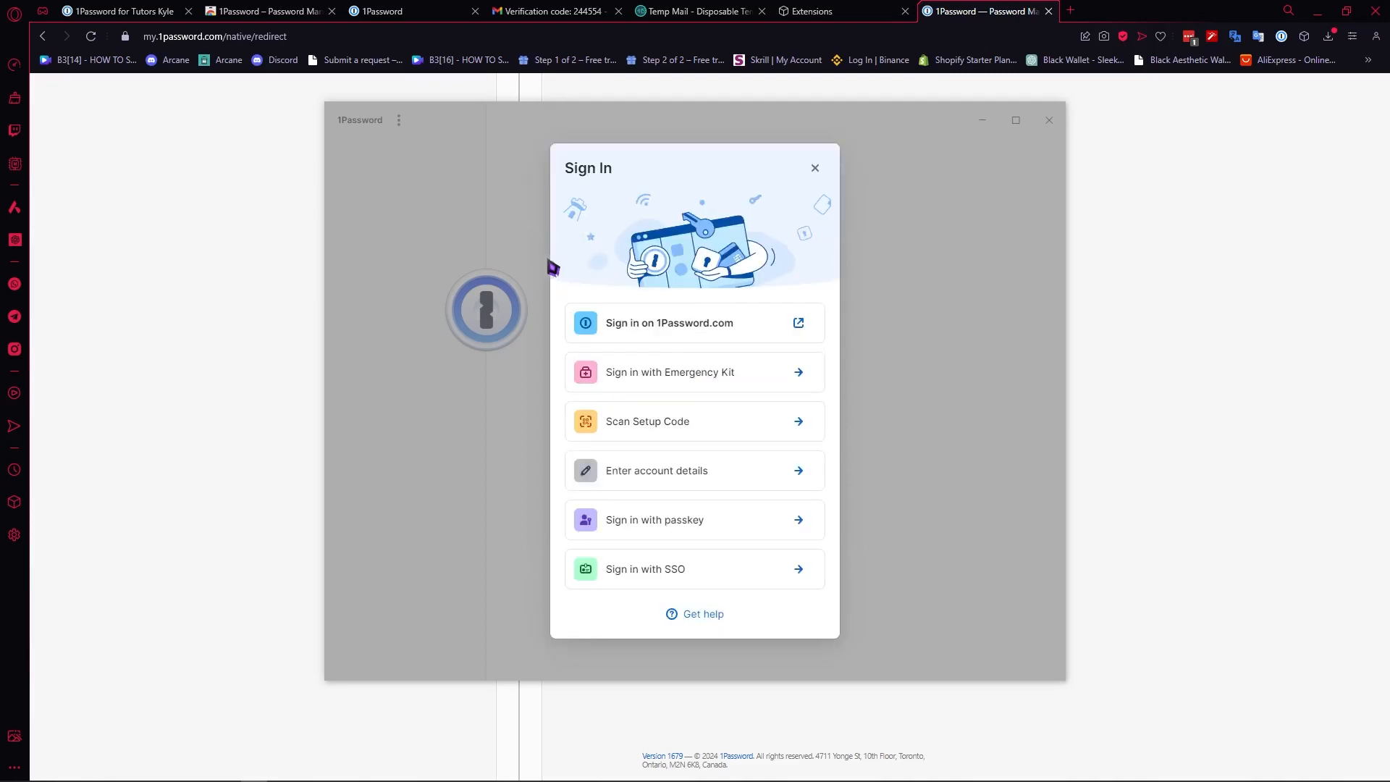
left_click(655, 329)
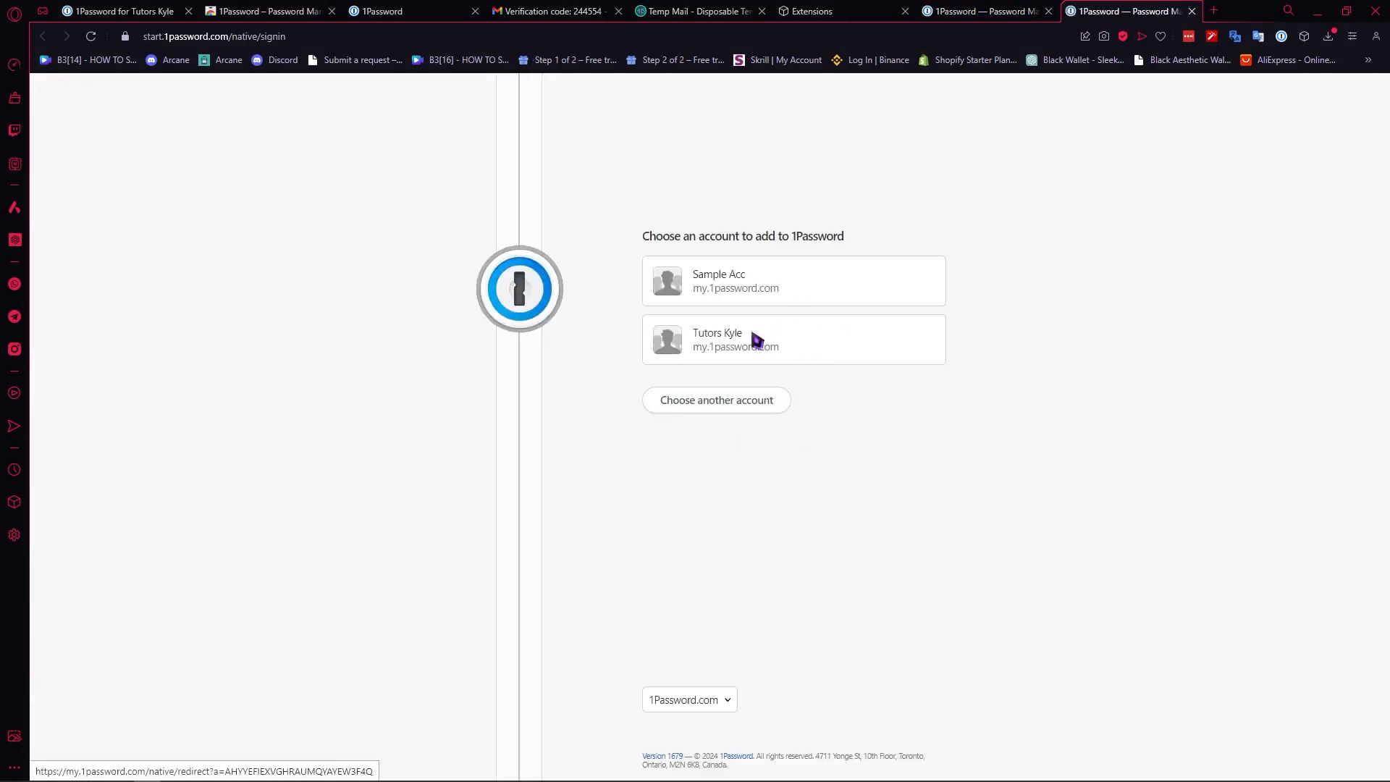
Step: Pick the existing account, let the browser open the desktop app, and sign in with the pasted password
left_click(756, 340)
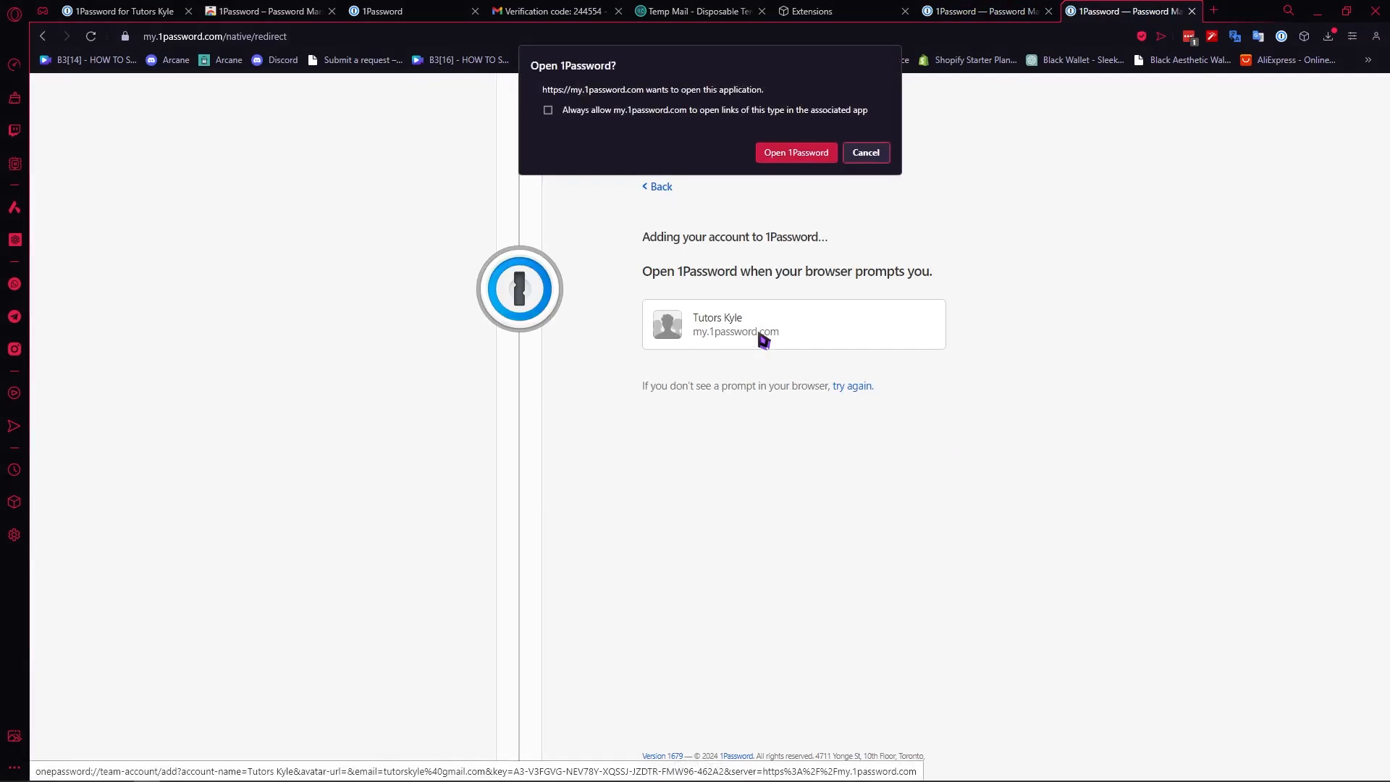
left_click(800, 151)
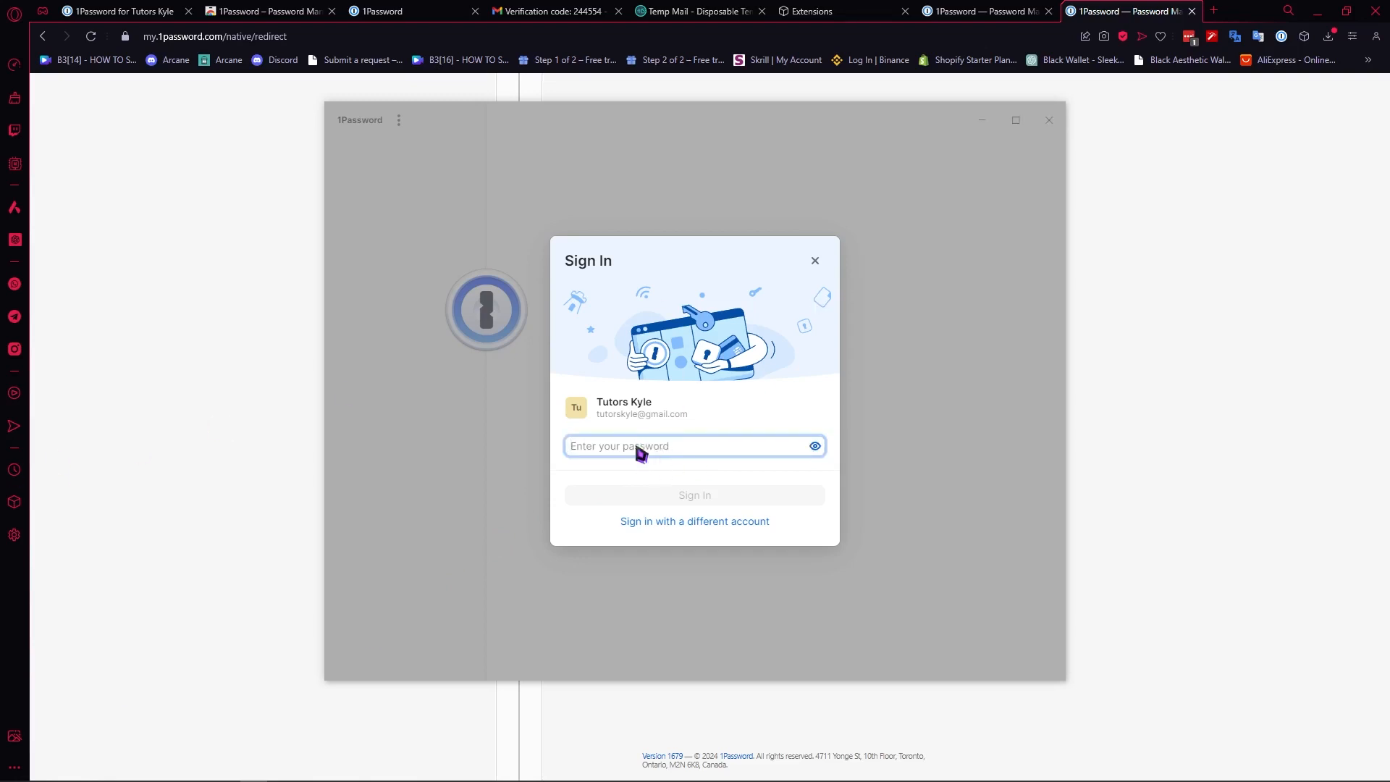
key("ctrl+v")
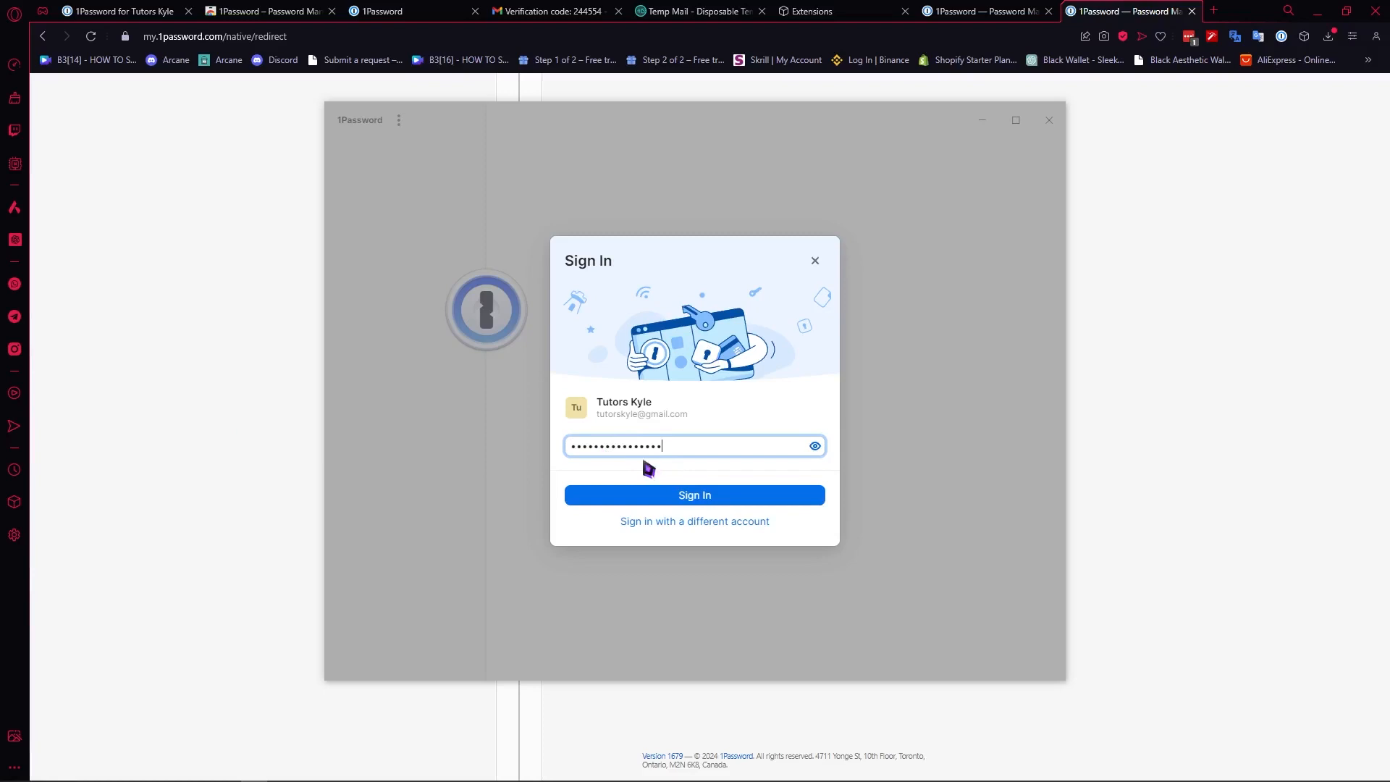
left_click(688, 497)
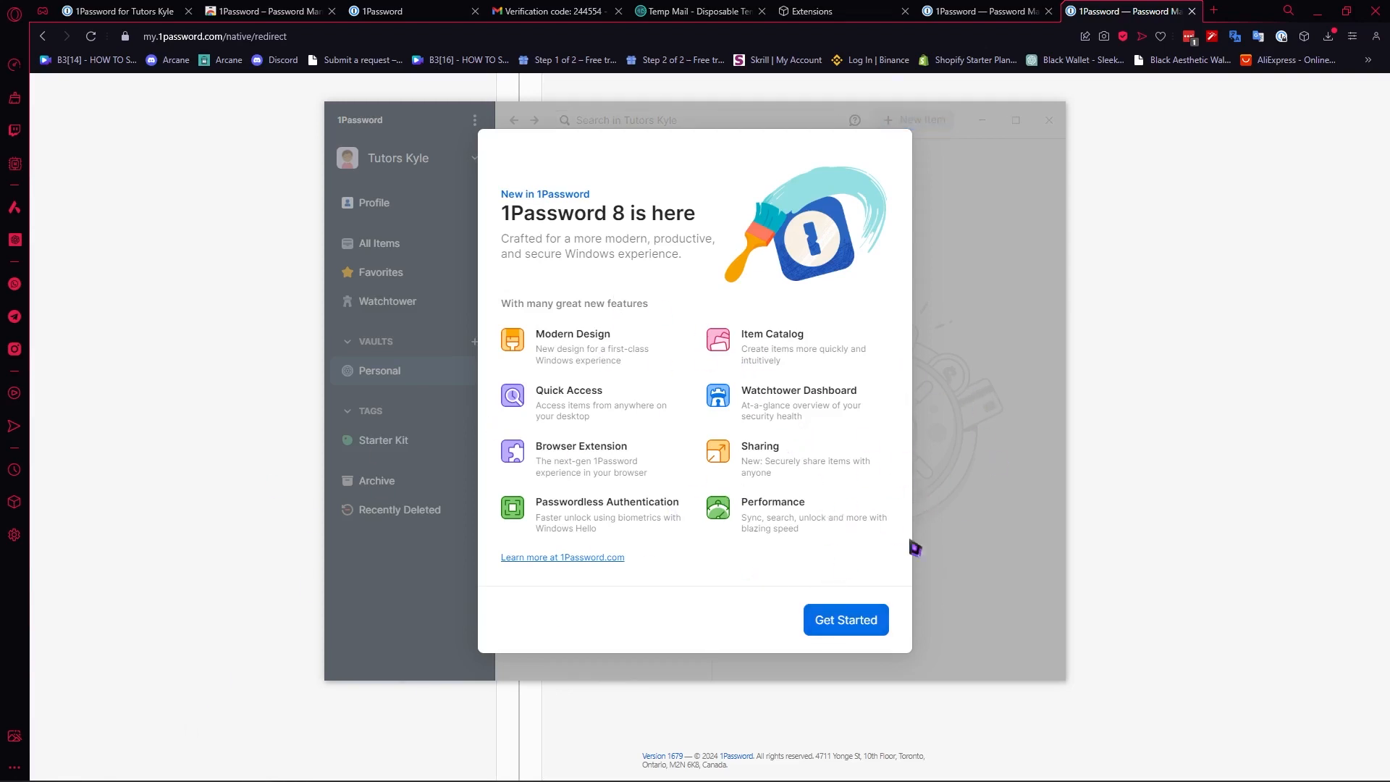
Step: Finish the 1Password 8 welcome tour with usage-data sharing kept on, then return to the Get the Apps tab
left_click(868, 620)
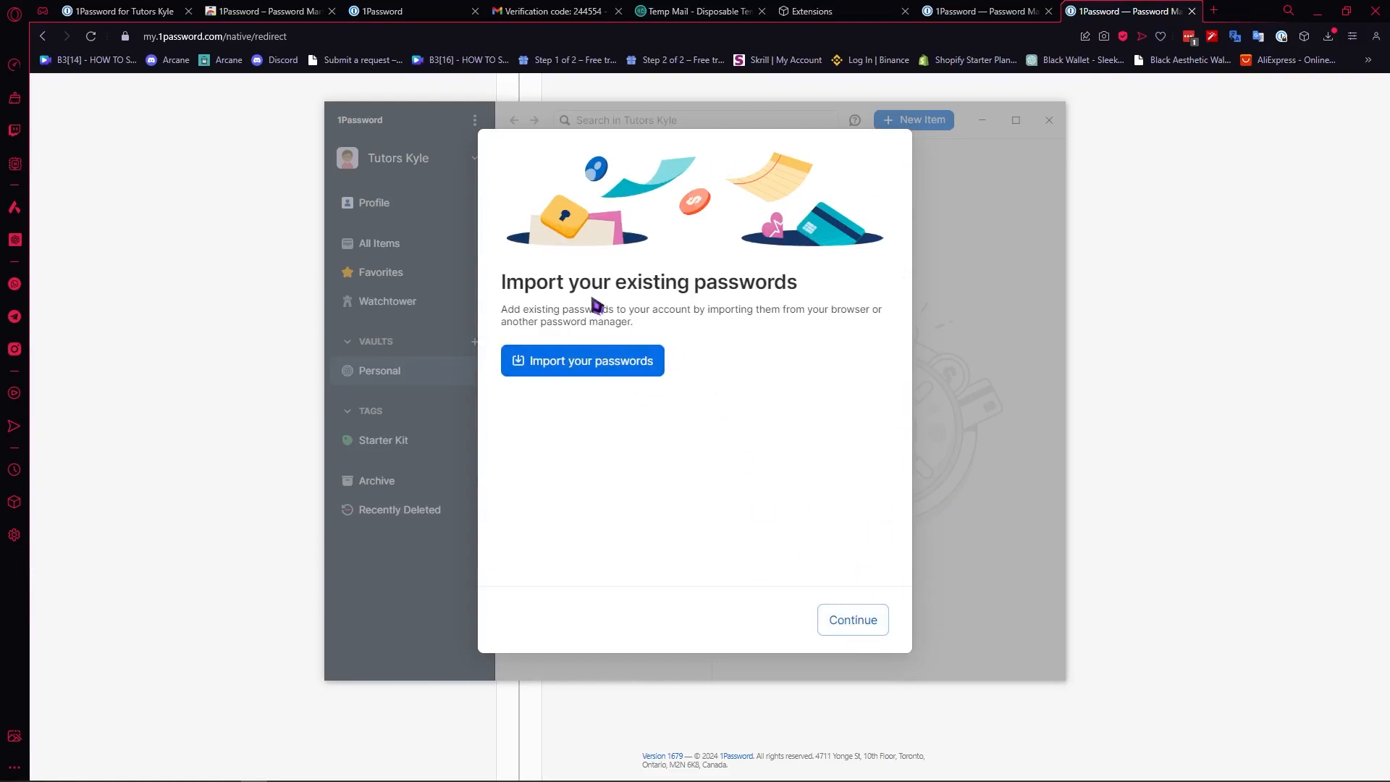
left_click(869, 621)
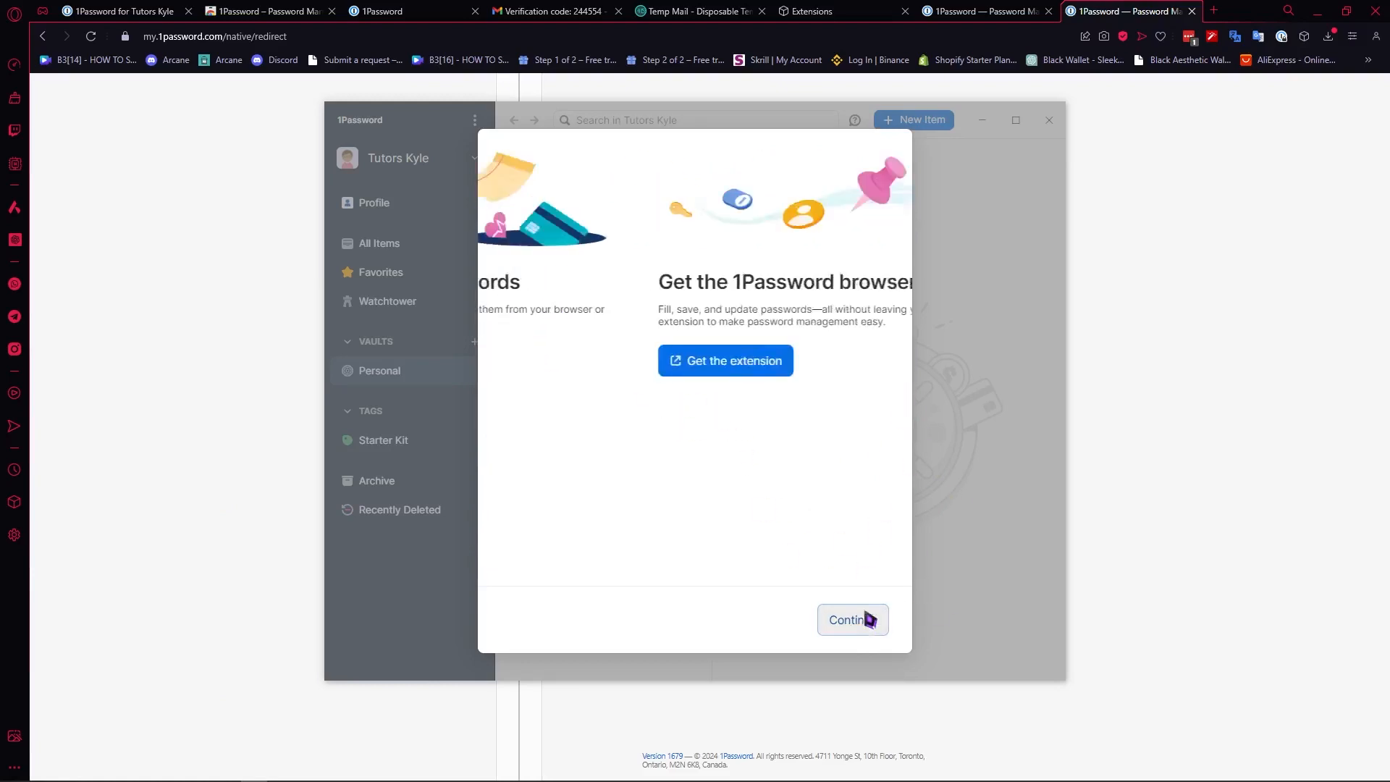
left_click(853, 634)
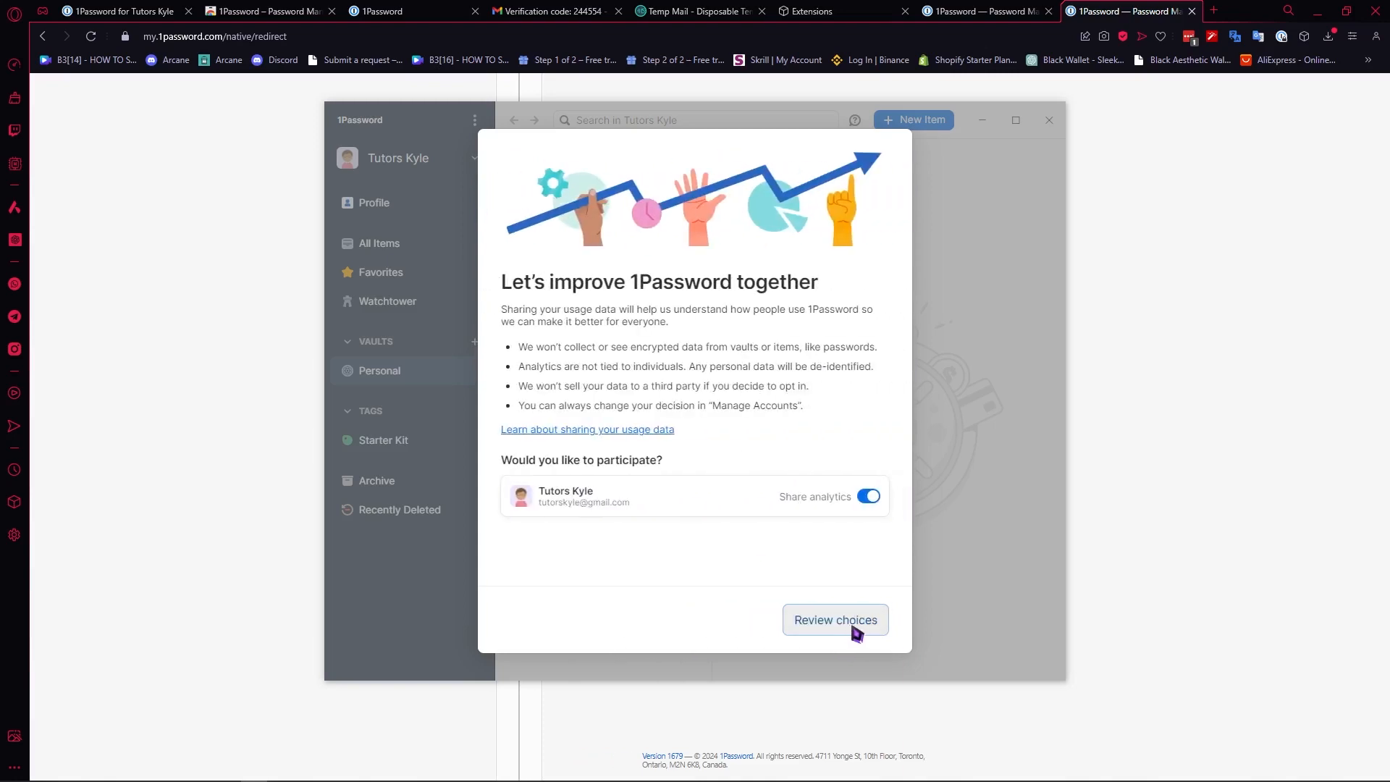
left_click(857, 634)
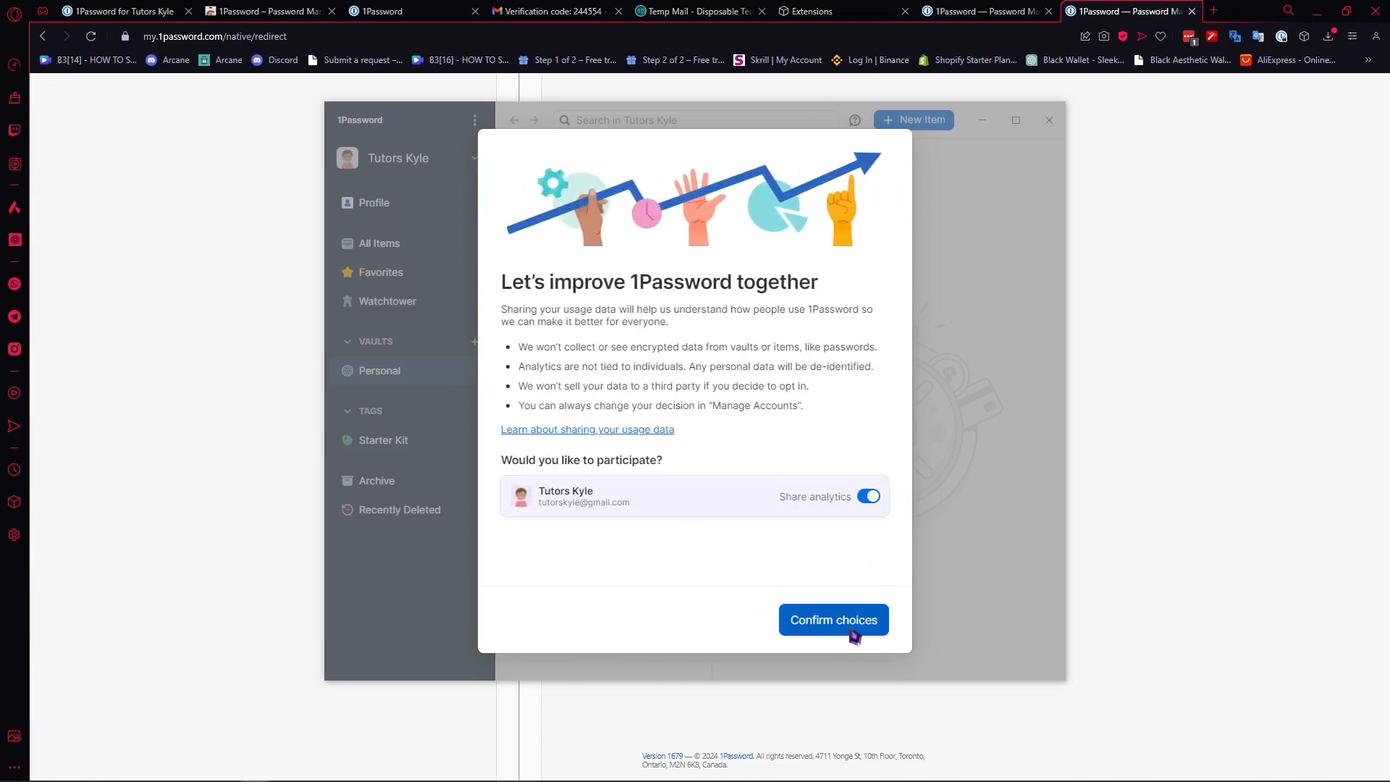
left_click(855, 634)
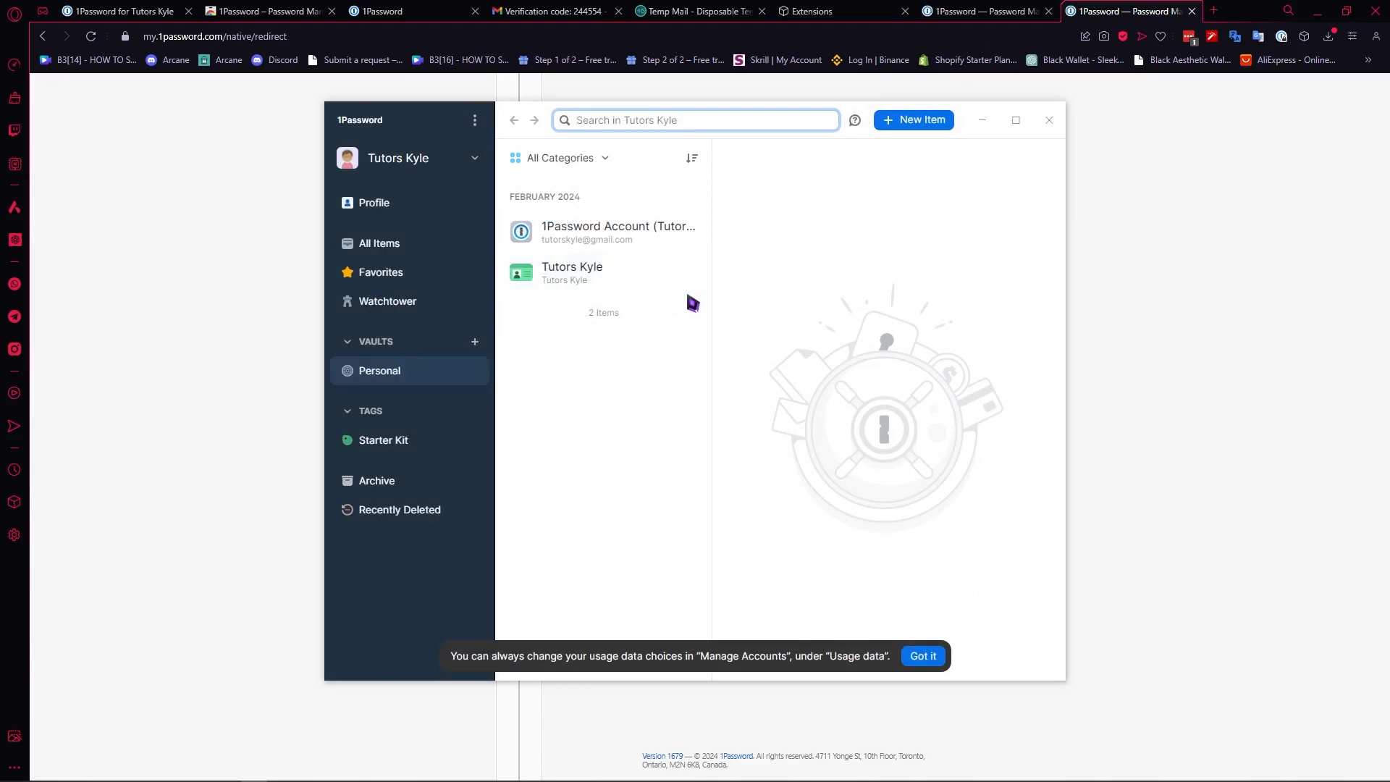
left_click(138, 7)
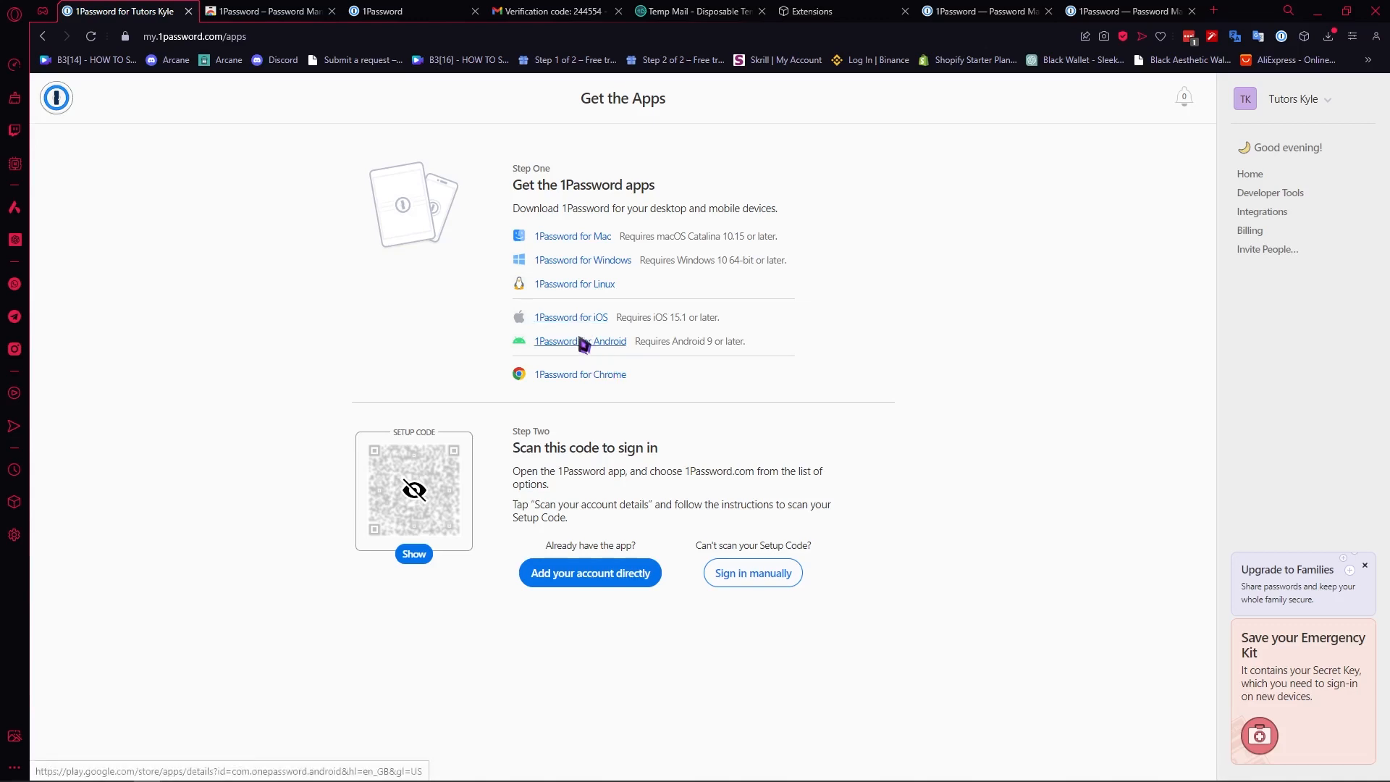
Step: Reveal and re-hide the setup code, then bring the 1Password desktop app back to the front
left_click(423, 551)
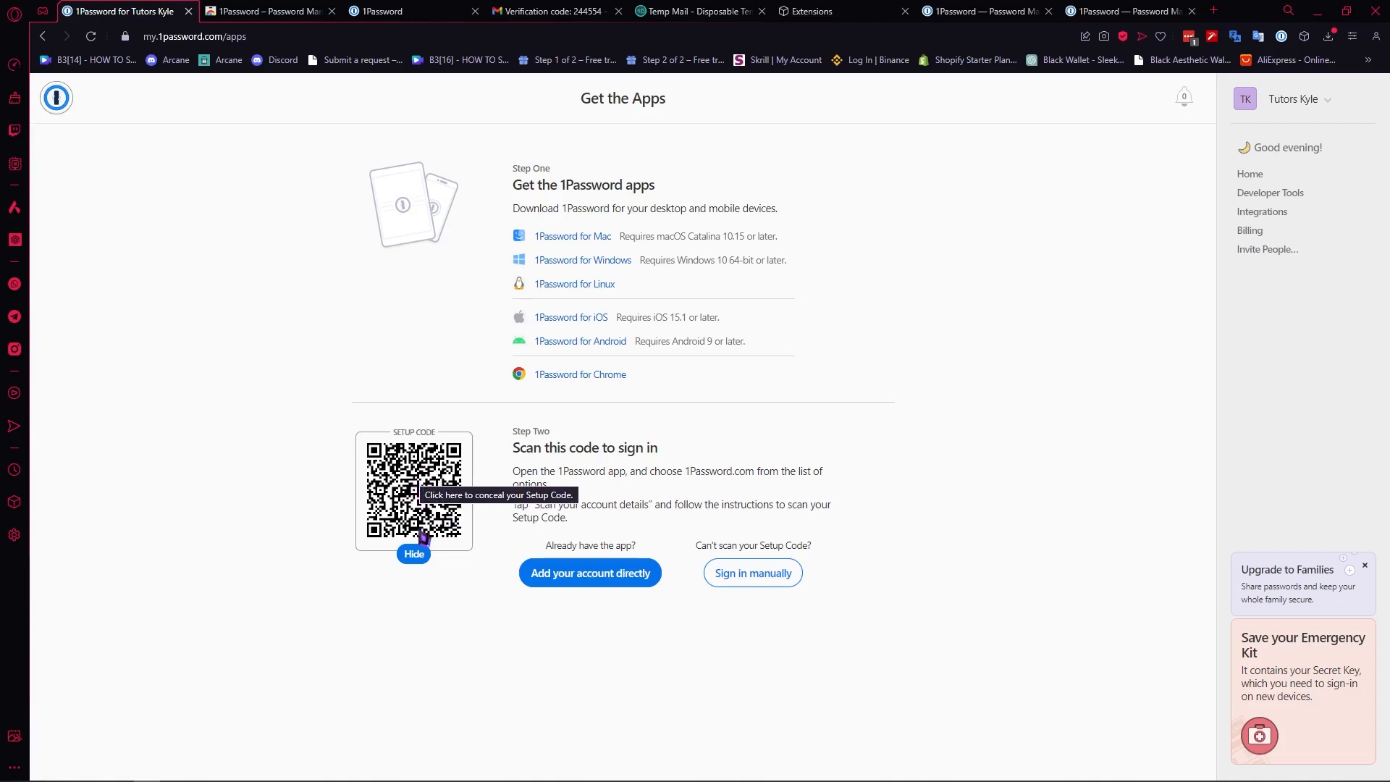
left_click(423, 553)
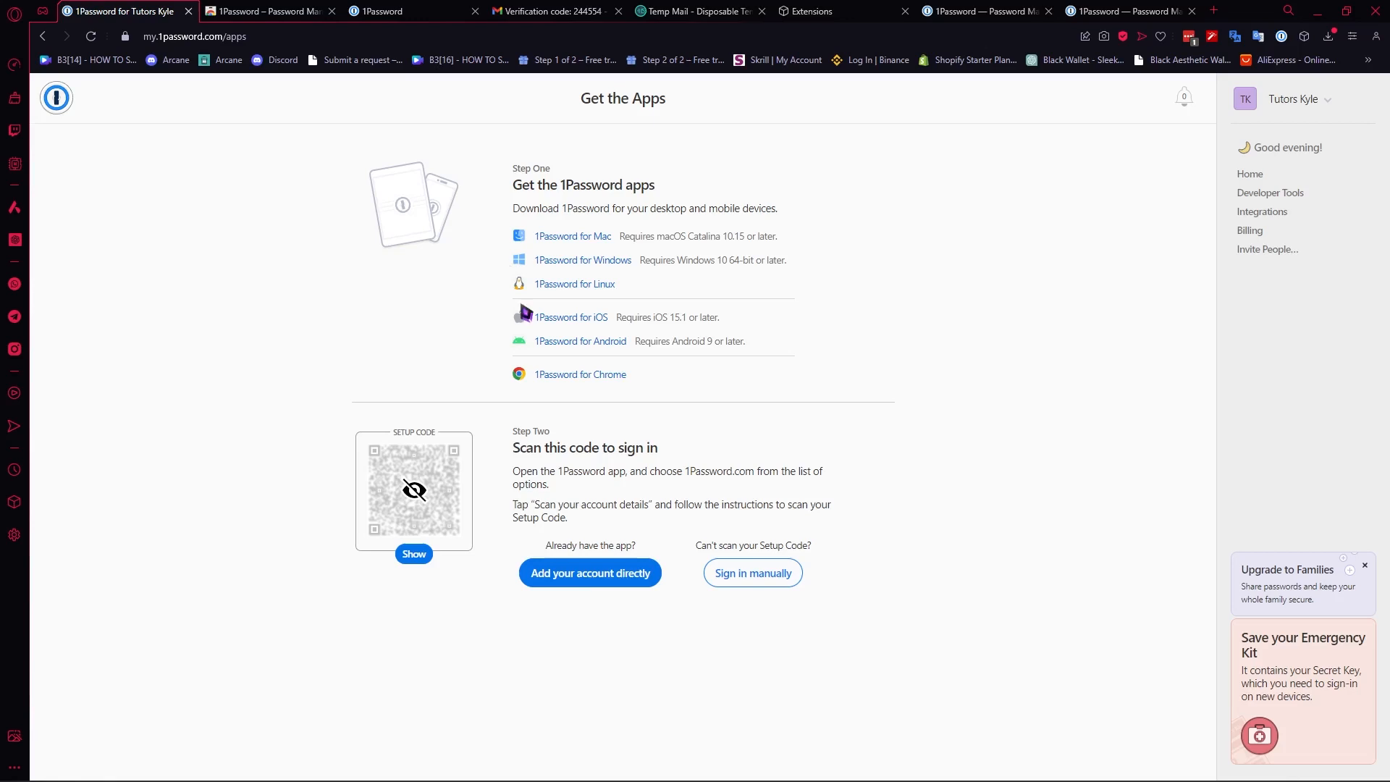
mouse_move(364, 778)
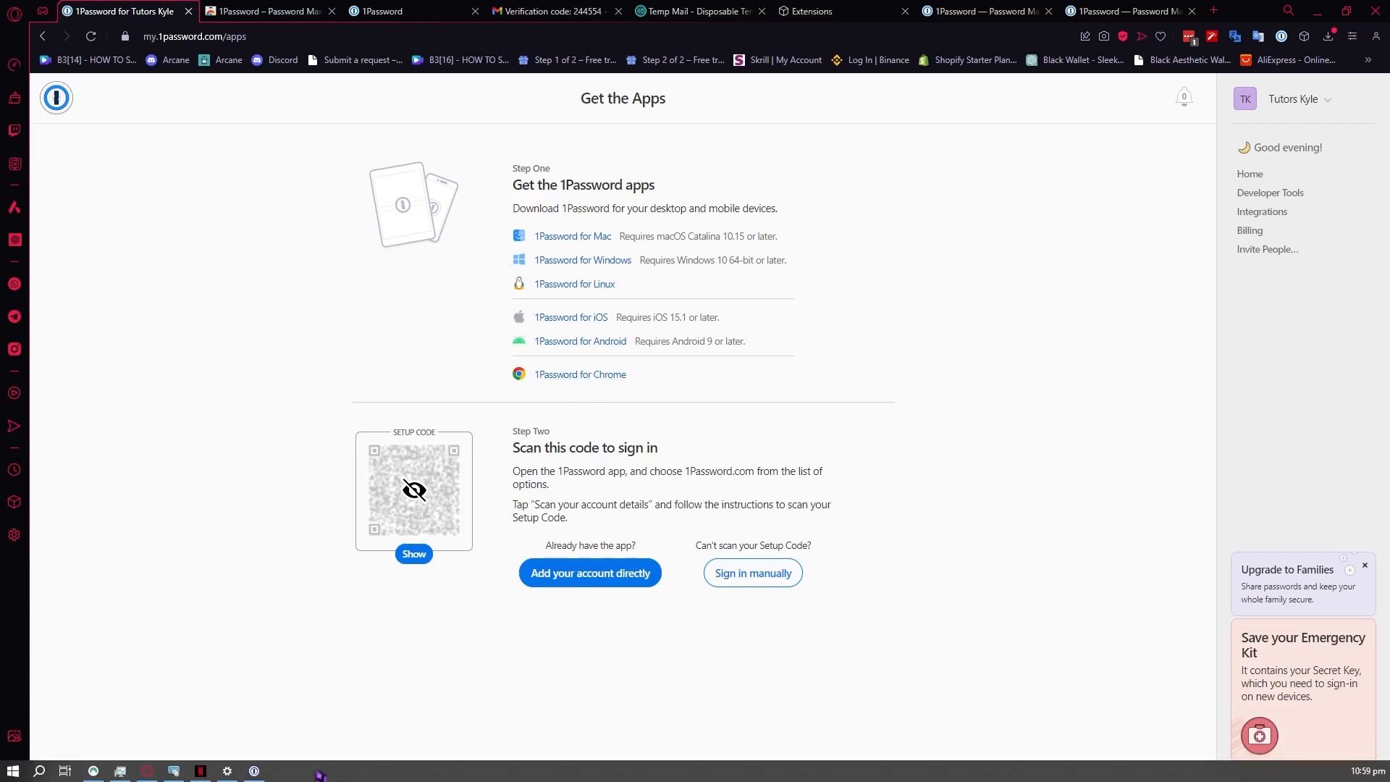
left_click(253, 771)
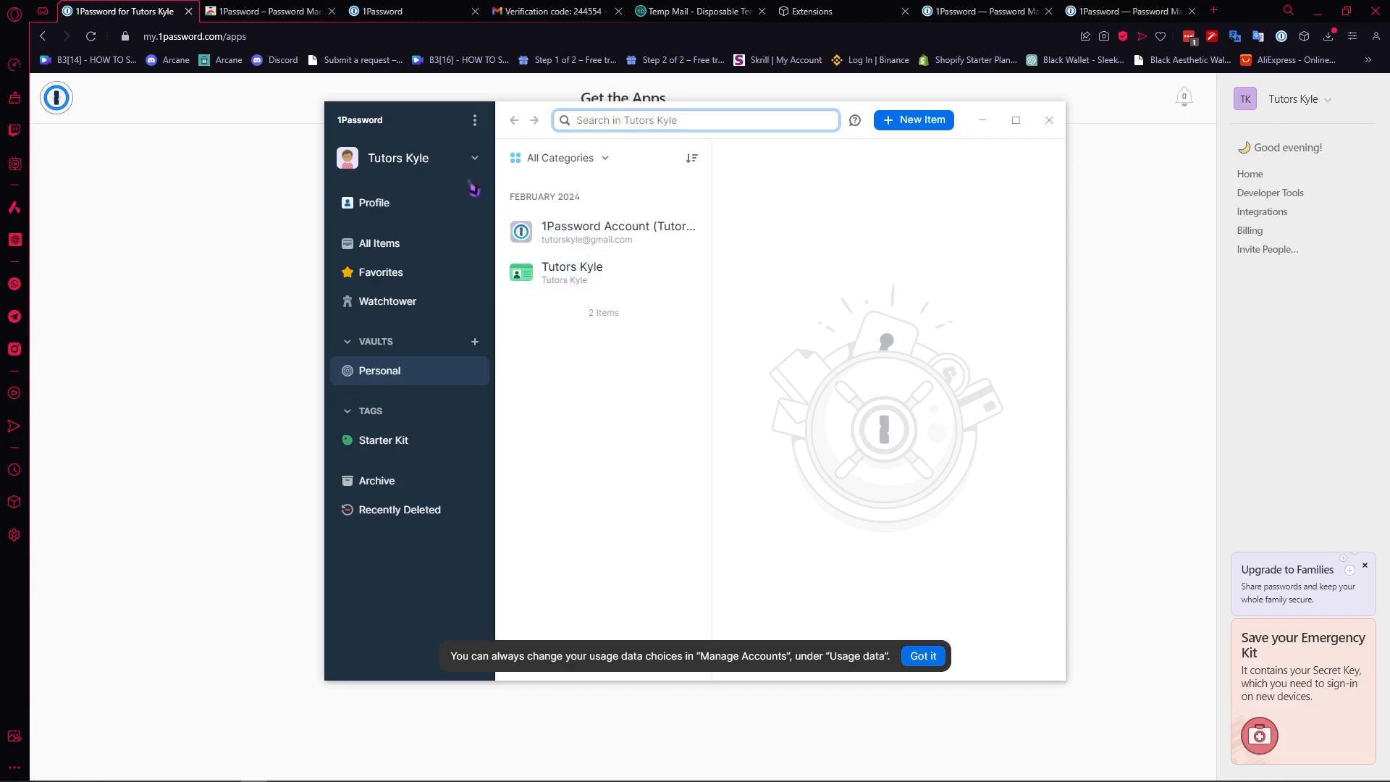
Step: Open 1Password Settings from the account menu and go to the Security page
left_click(399, 160)
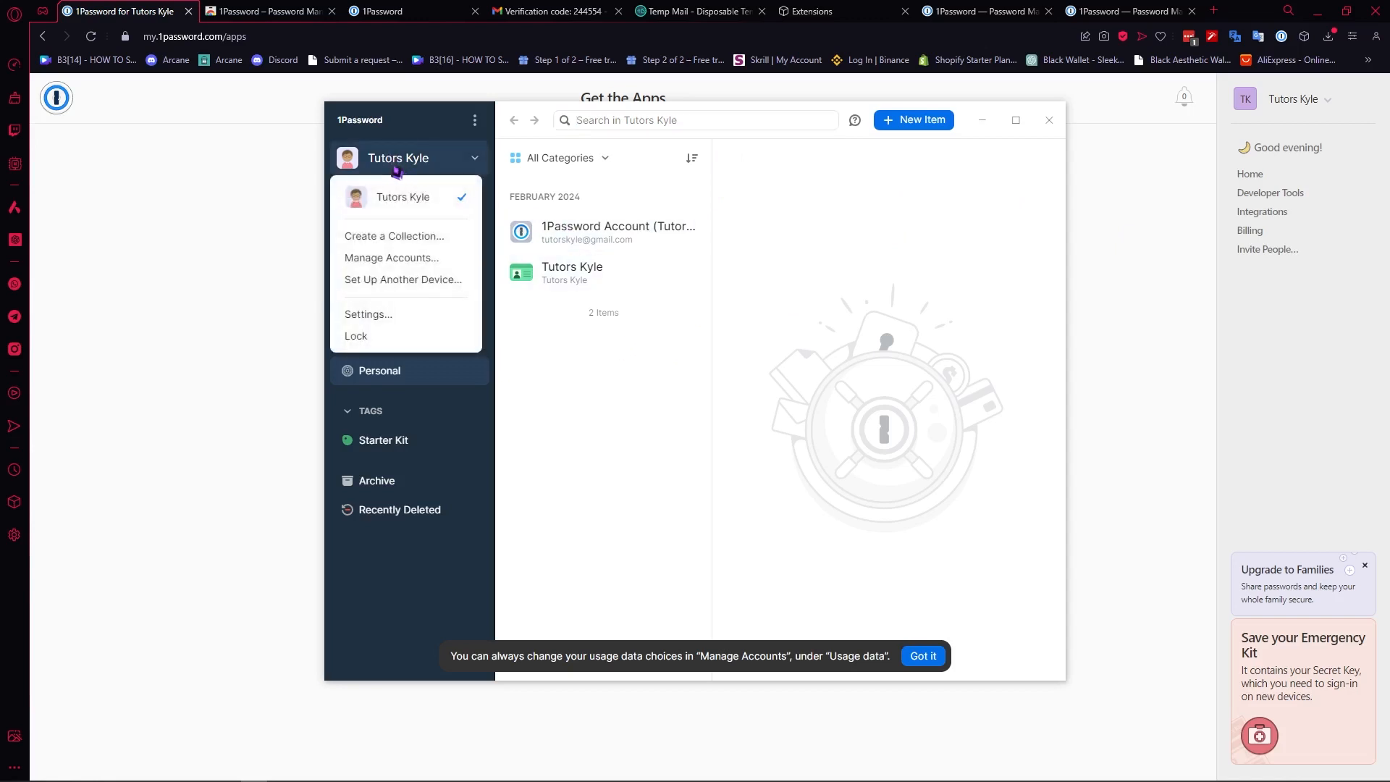
left_click(367, 314)
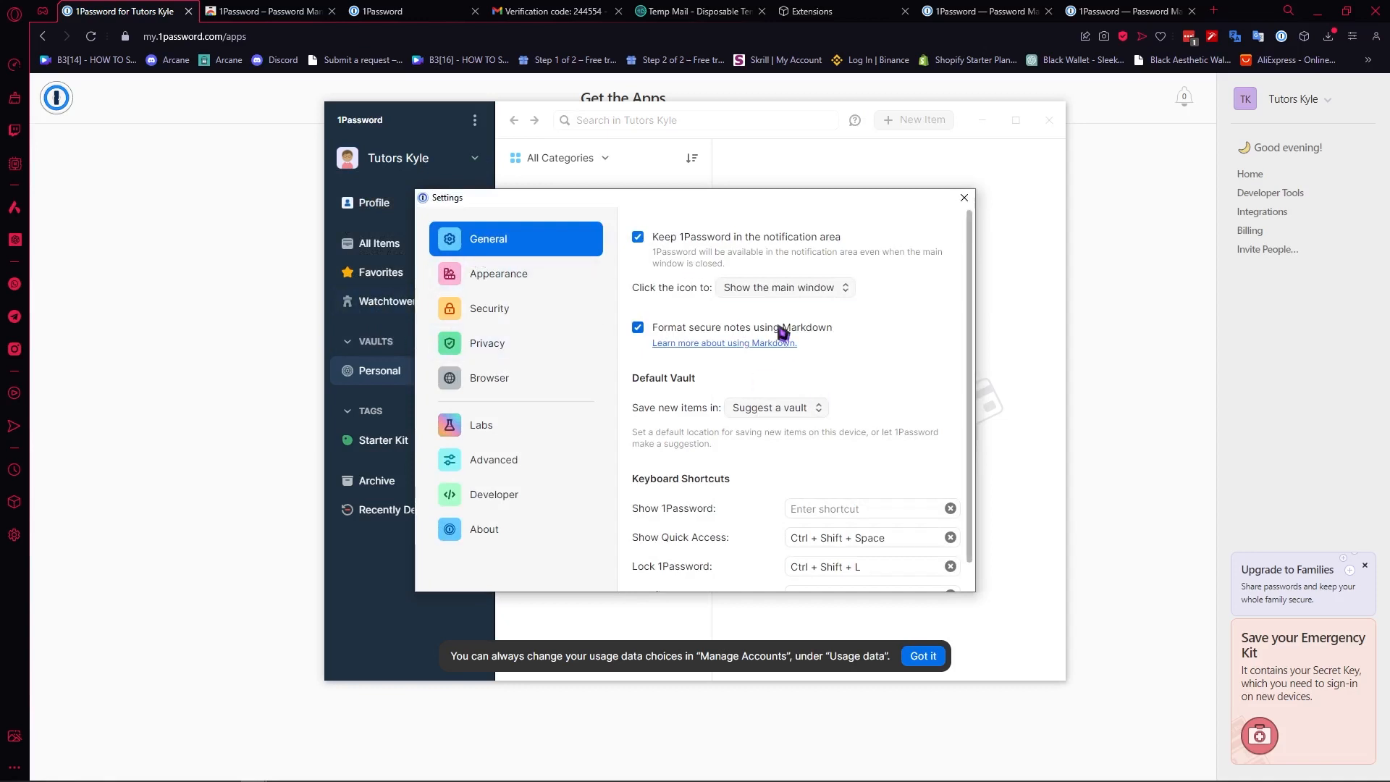
scroll(865, 328, "down", 1)
scroll(866, 330, "down", 1)
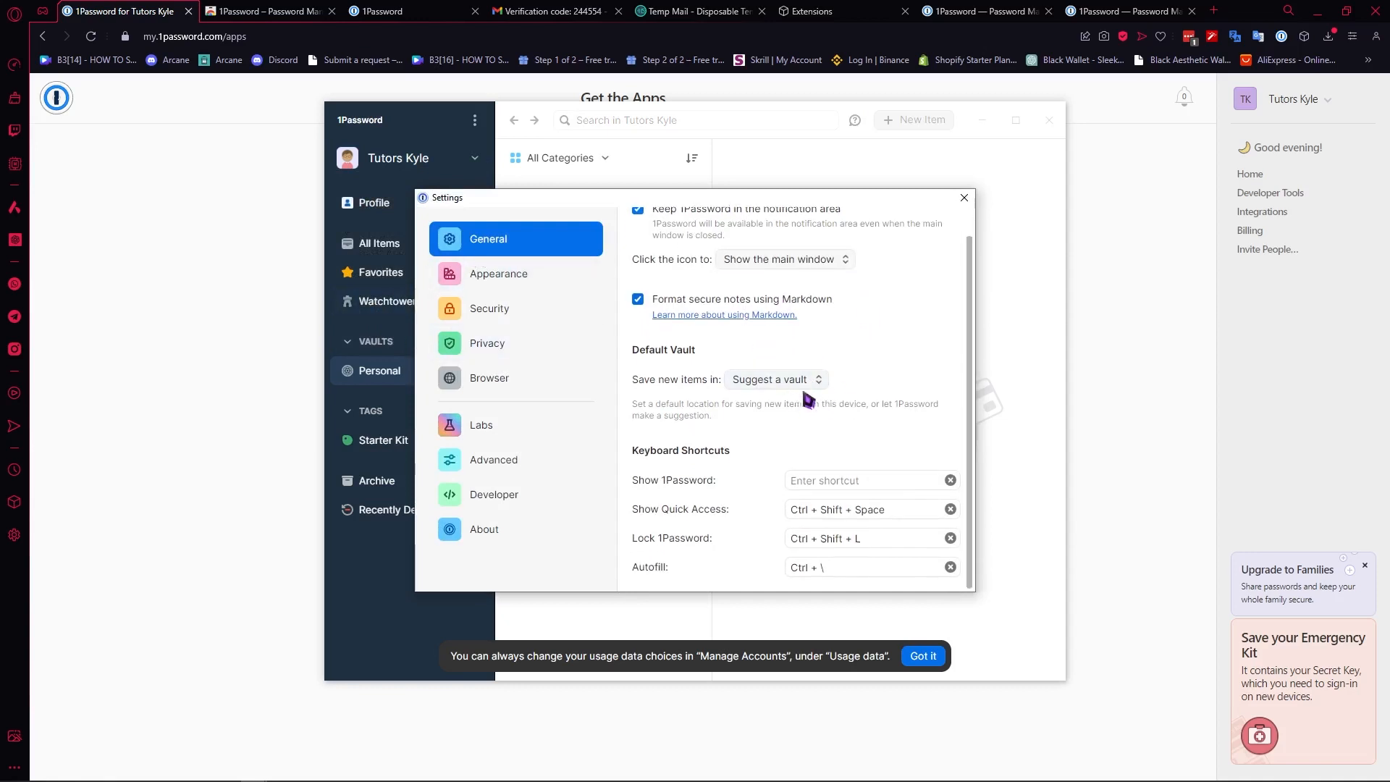
scroll(814, 377, "up", 2)
scroll(840, 329, "down", 2)
scroll(856, 334, "up", 1)
scroll(855, 337, "down", 1)
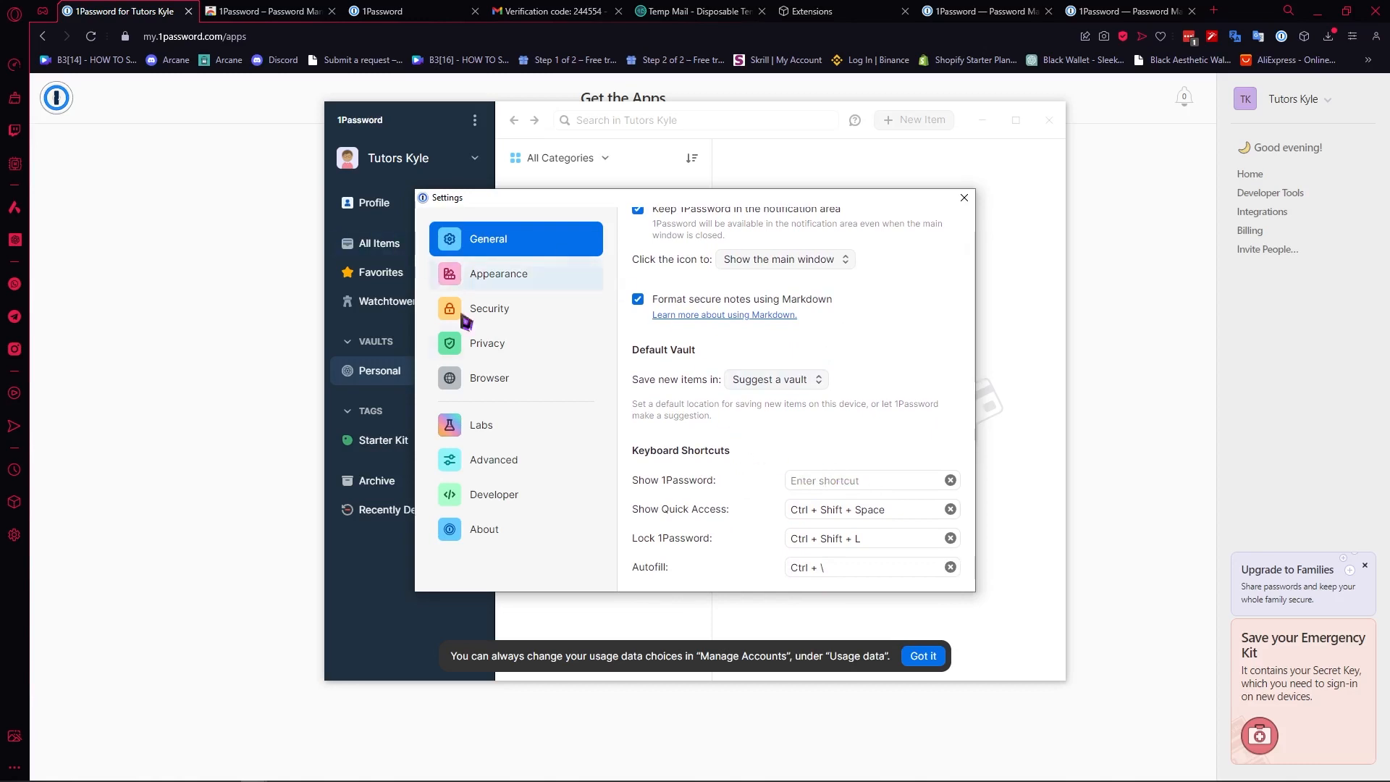
left_click(498, 273)
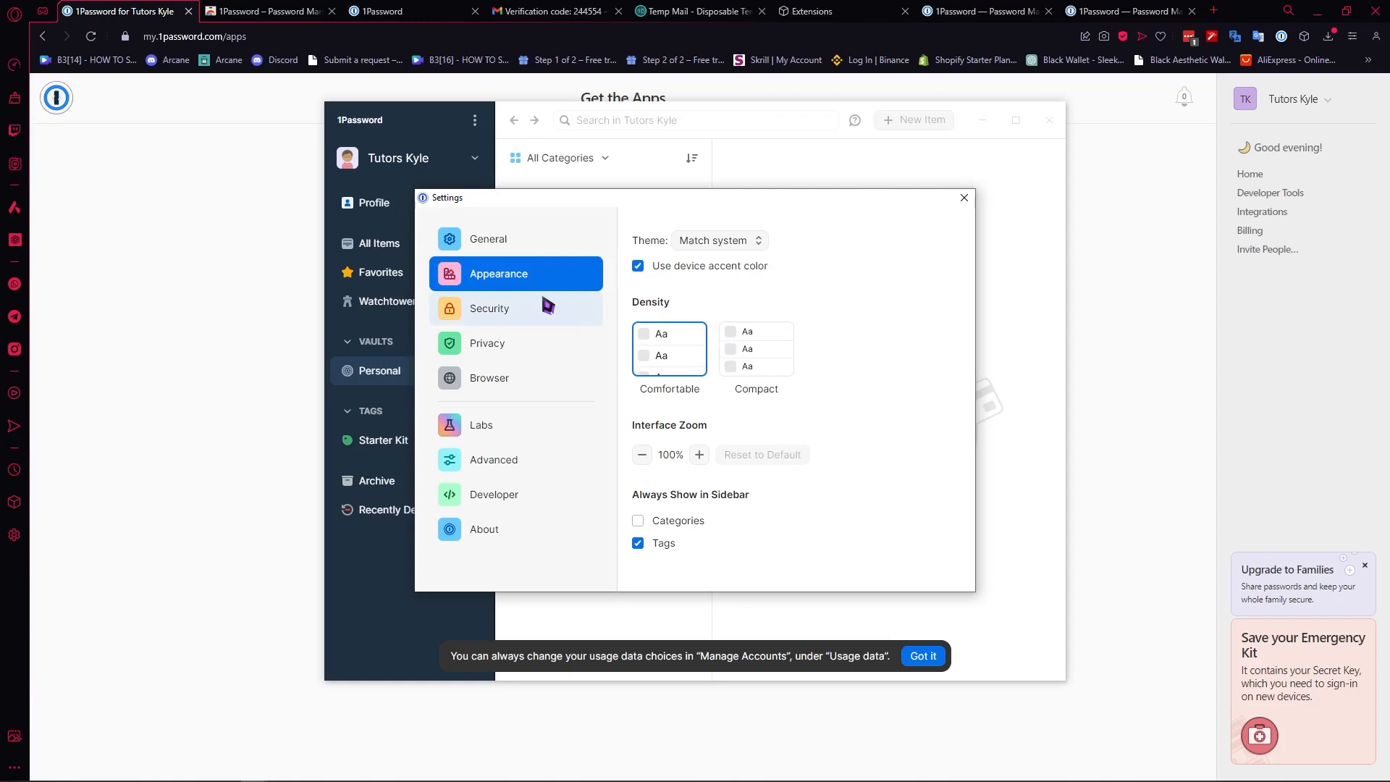
left_click(515, 315)
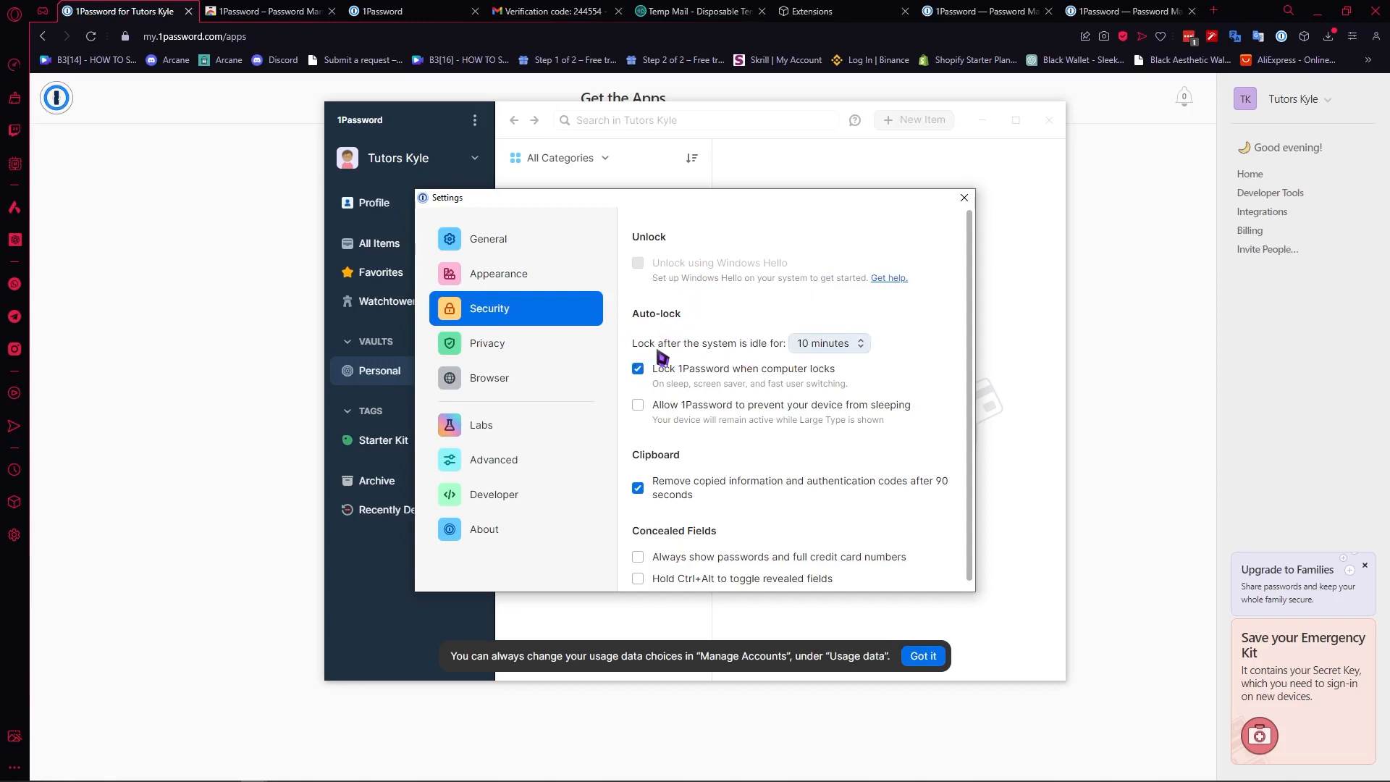
Step: Change the Auto-lock idle time from 10 to 30 minutes
left_click(824, 346)
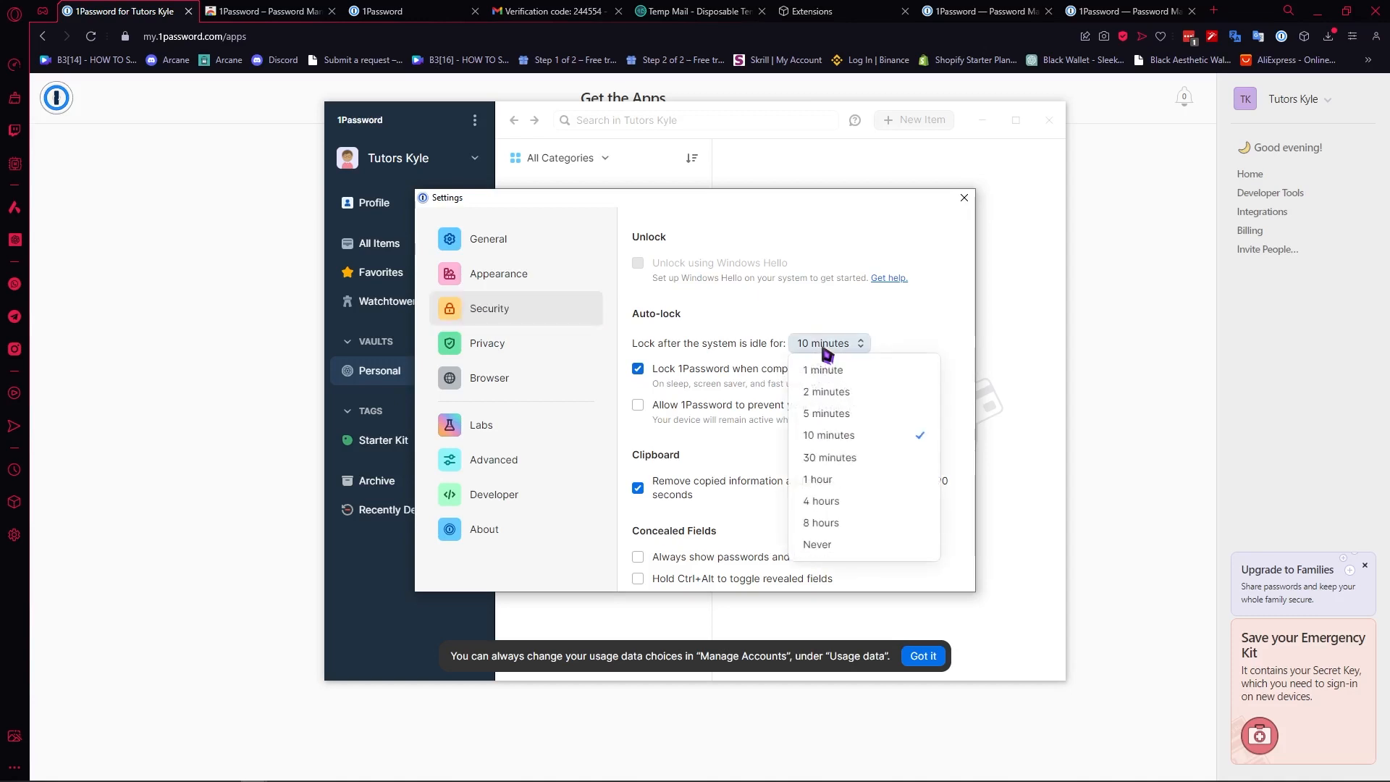
left_click(801, 341)
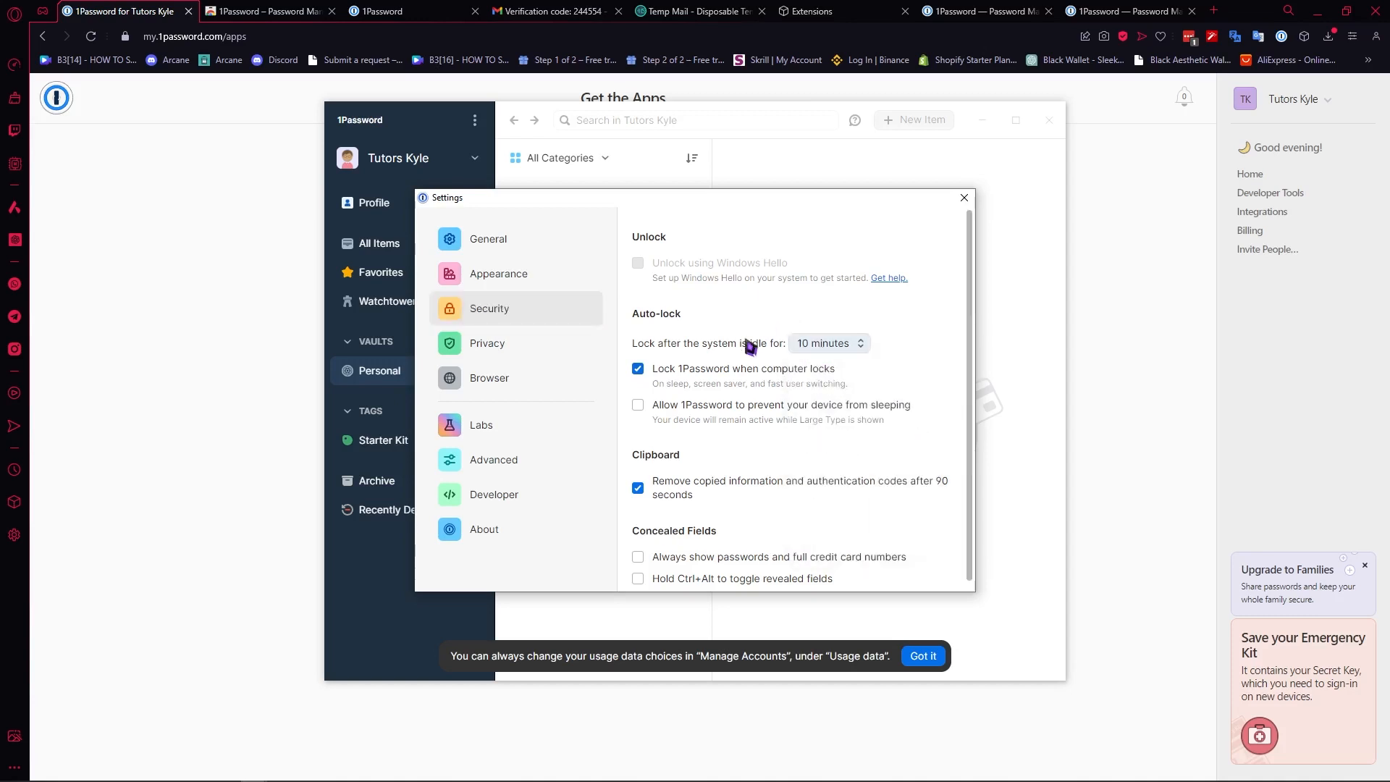
left_click(825, 343)
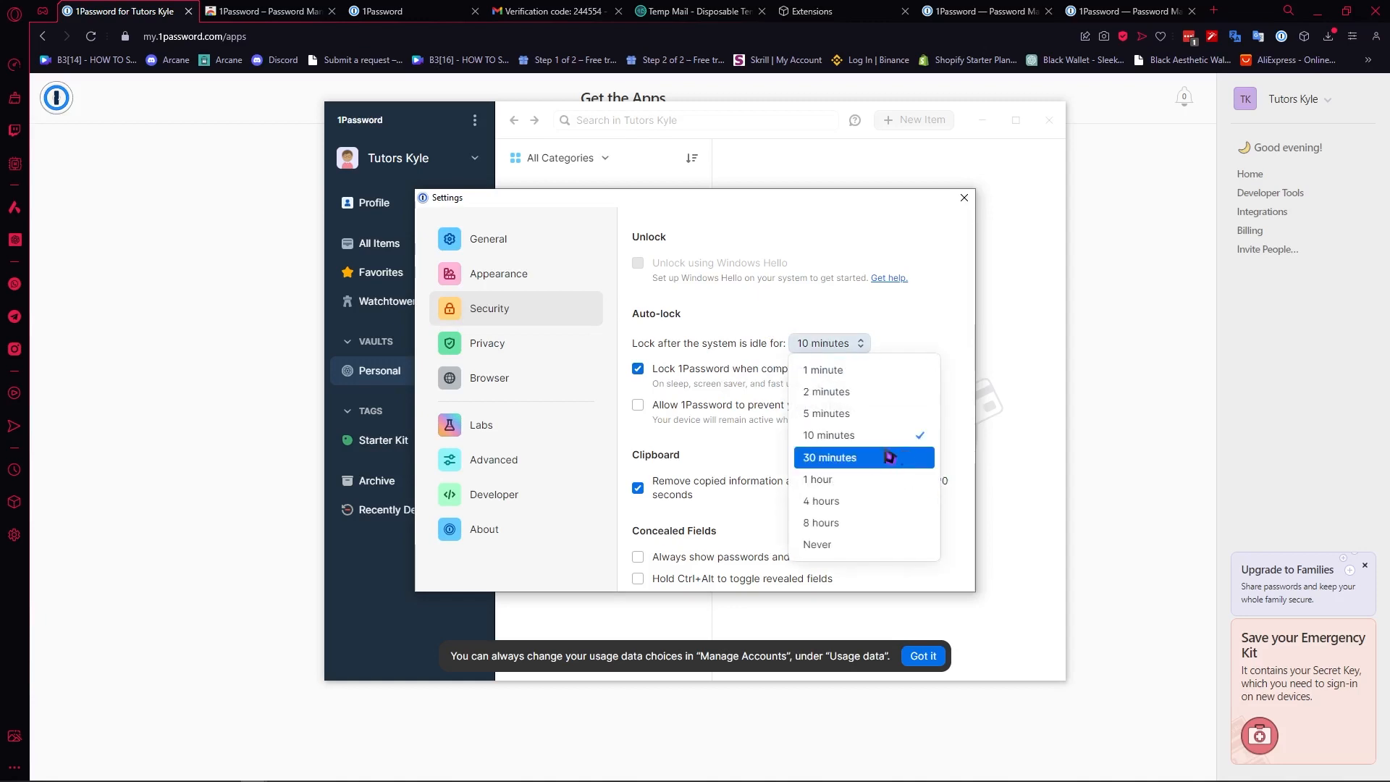
left_click(833, 391)
left_click(825, 343)
left_click(855, 469)
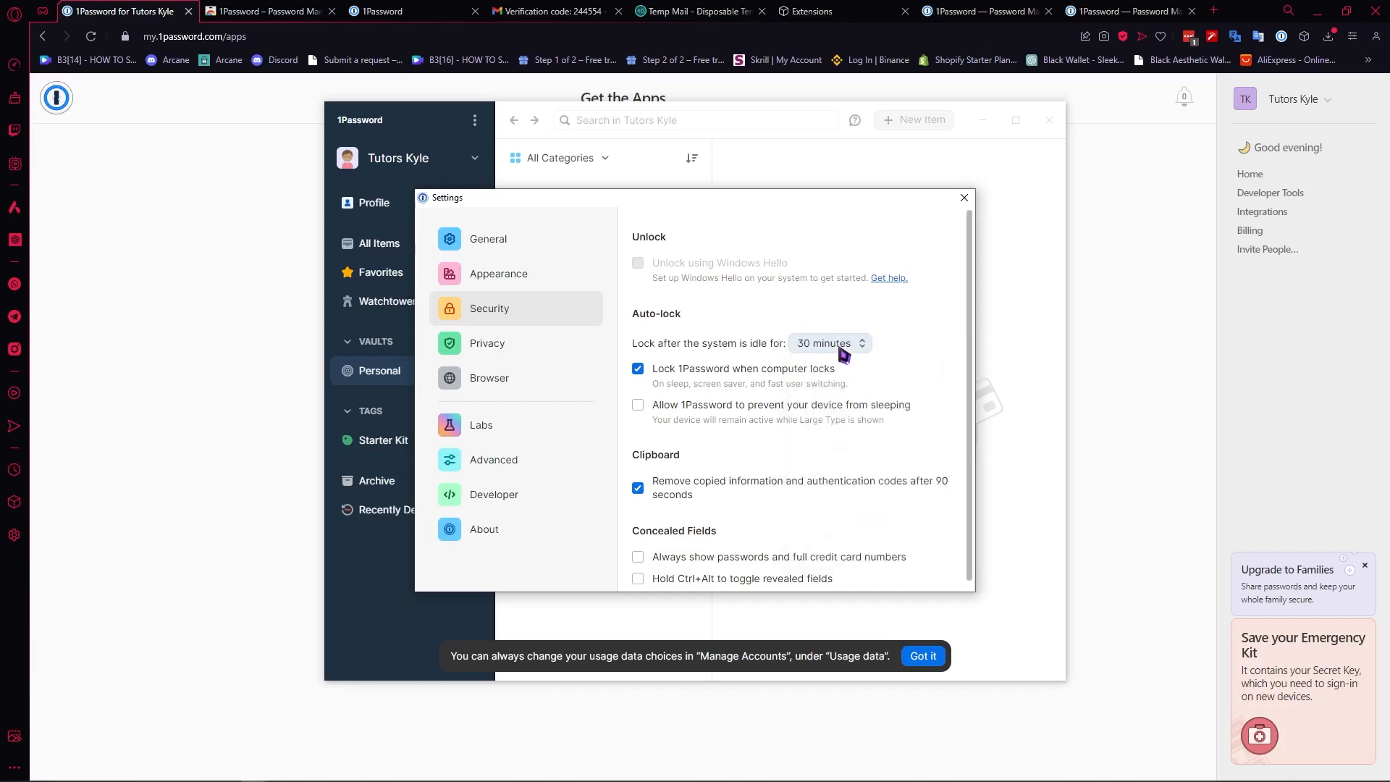
left_click(839, 344)
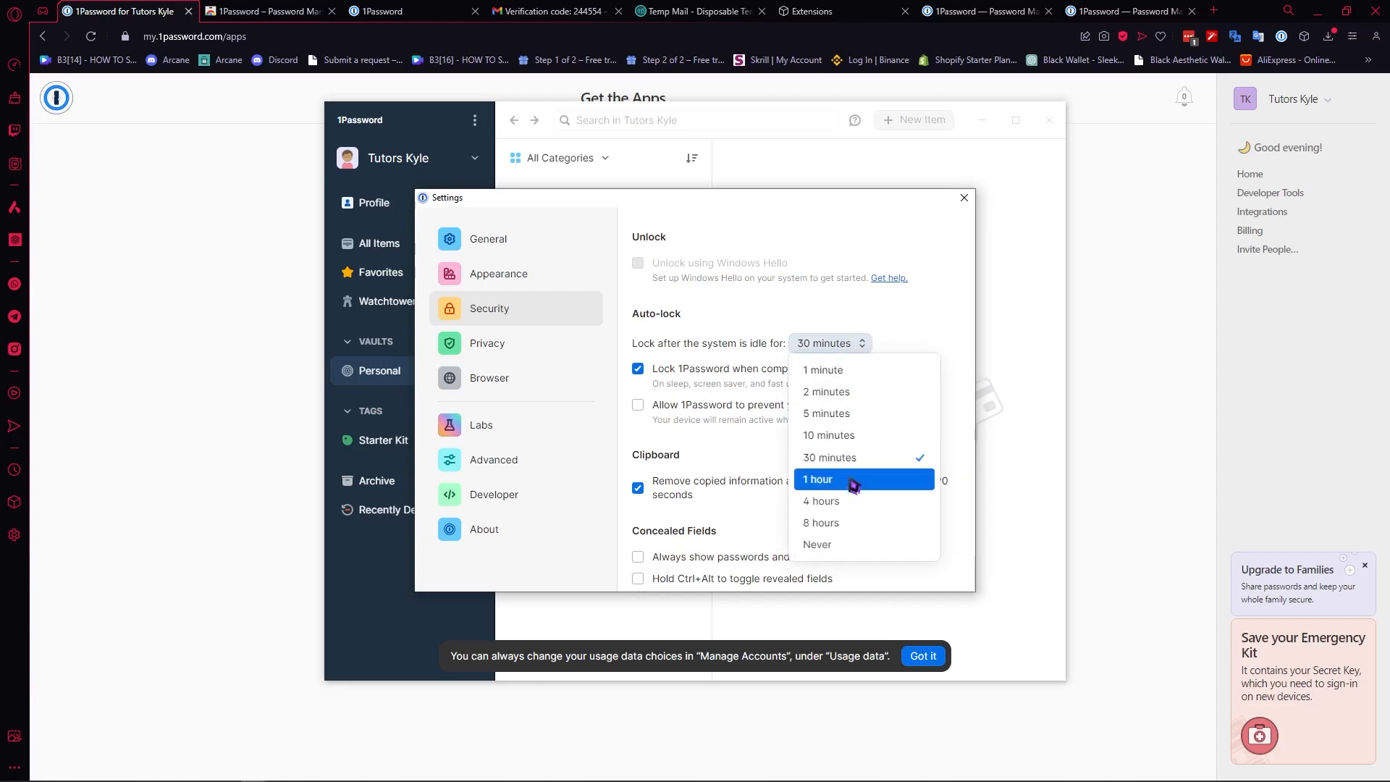
left_click(839, 456)
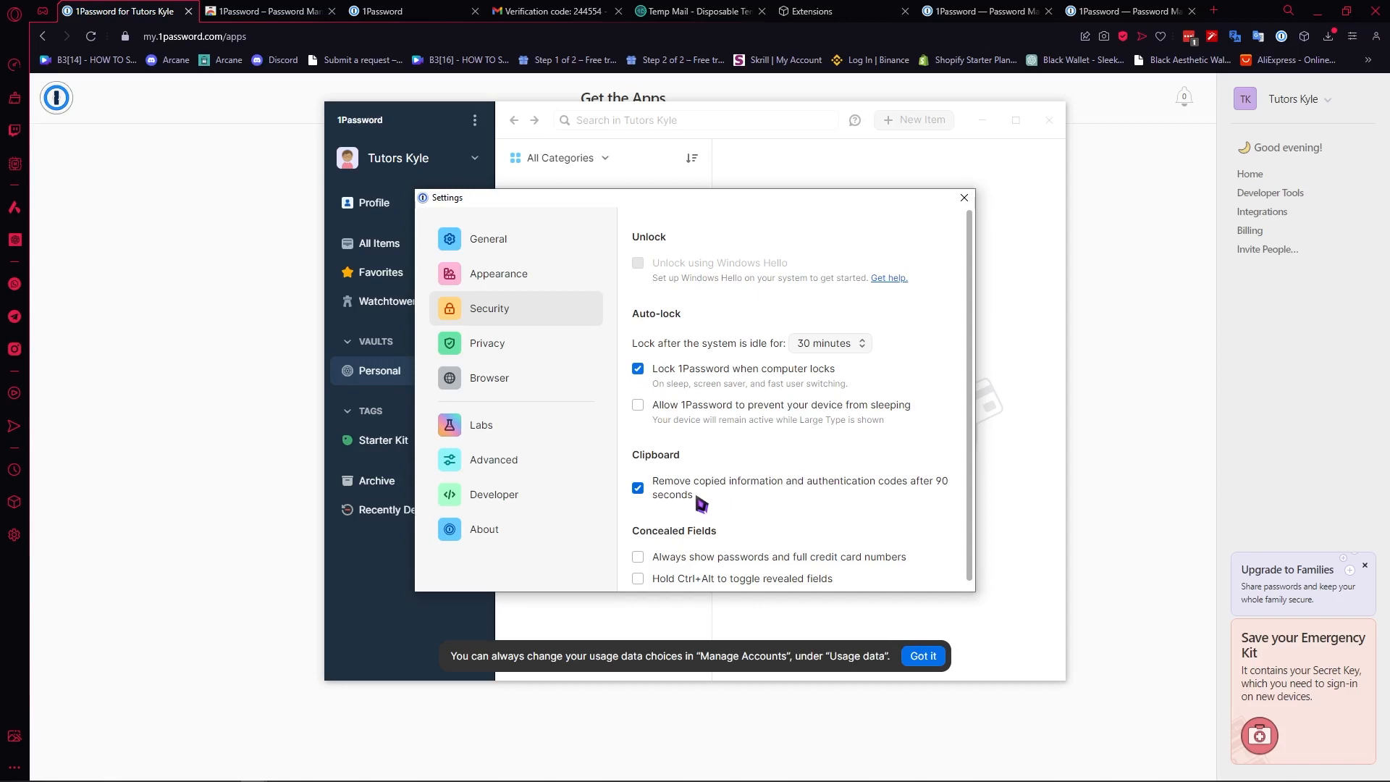
scroll(728, 500, "down", 1)
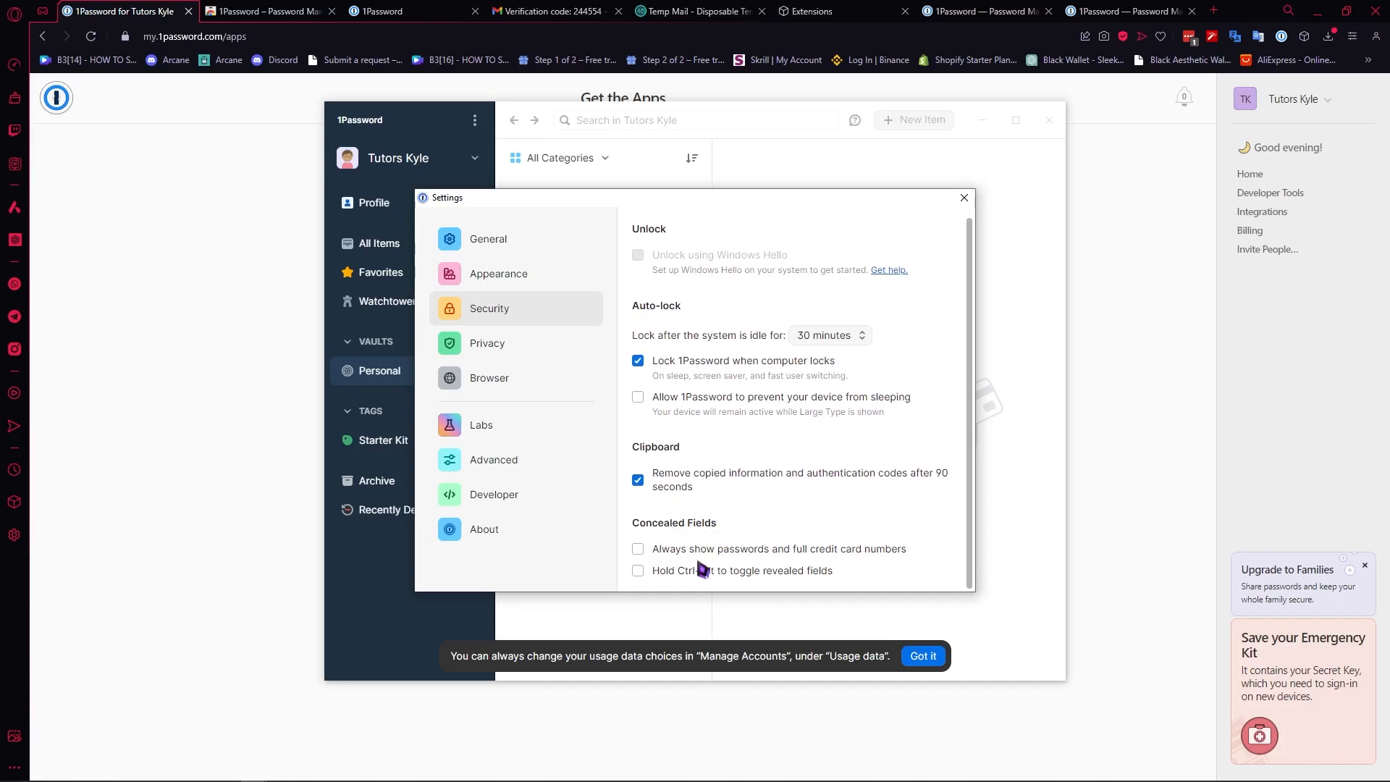
Step: On the Privacy settings page, tick Watchtower's Check for vulnerable passwords
left_click(541, 336)
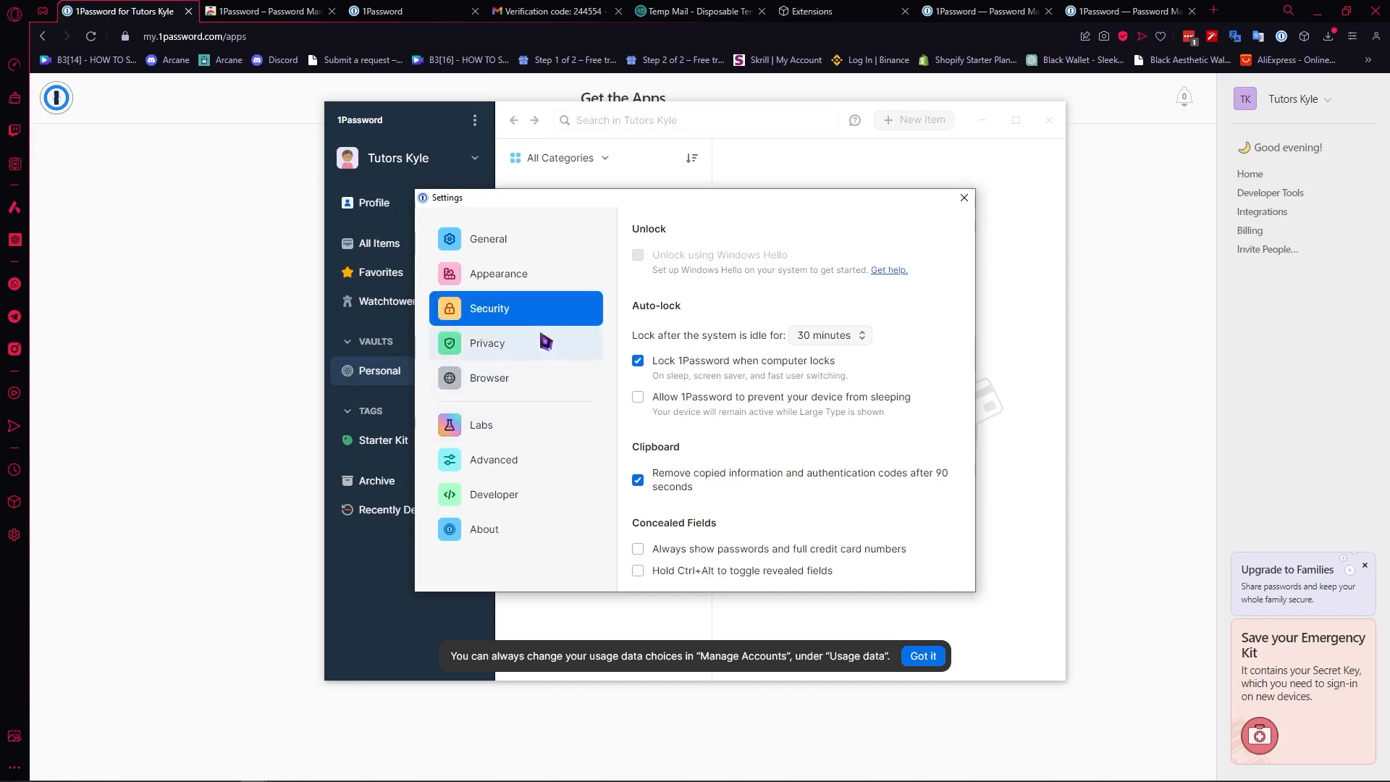
left_click(545, 340)
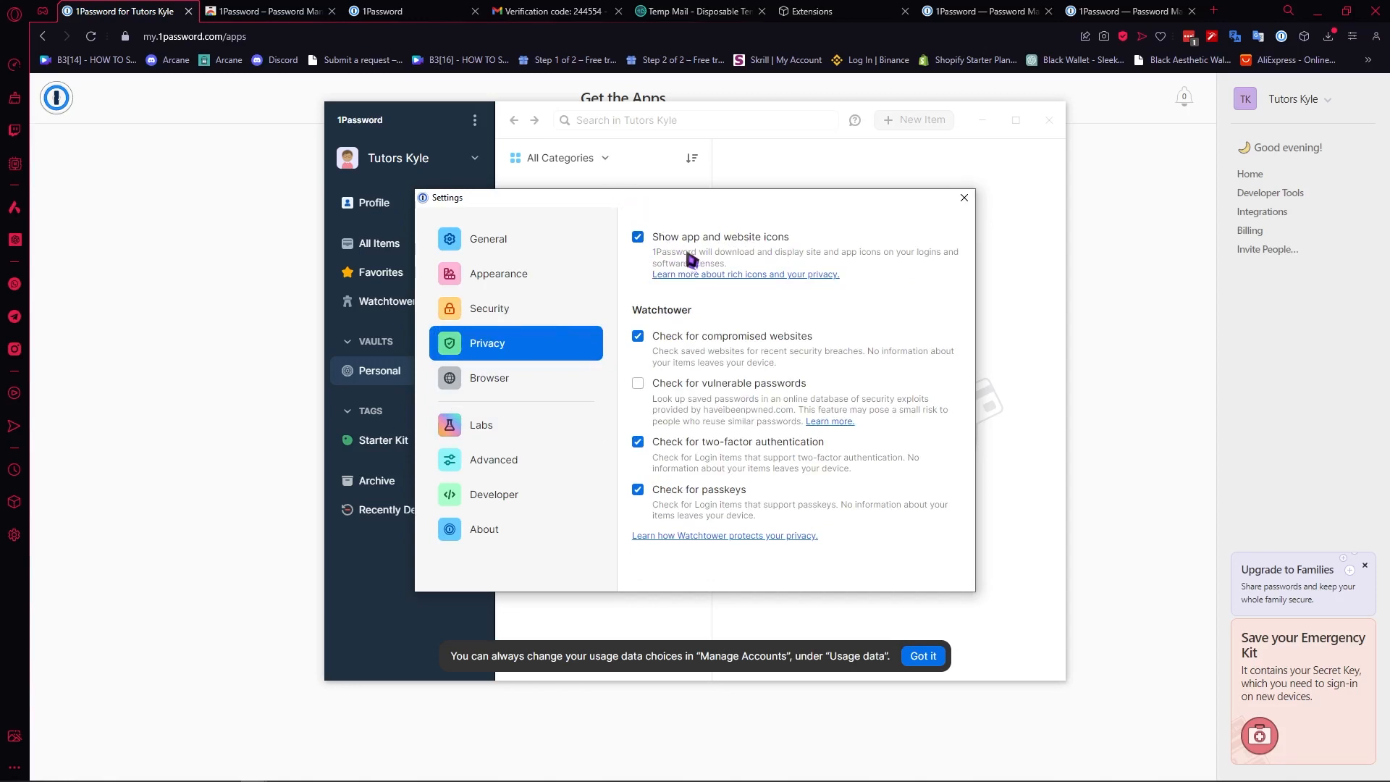
left_click(638, 238)
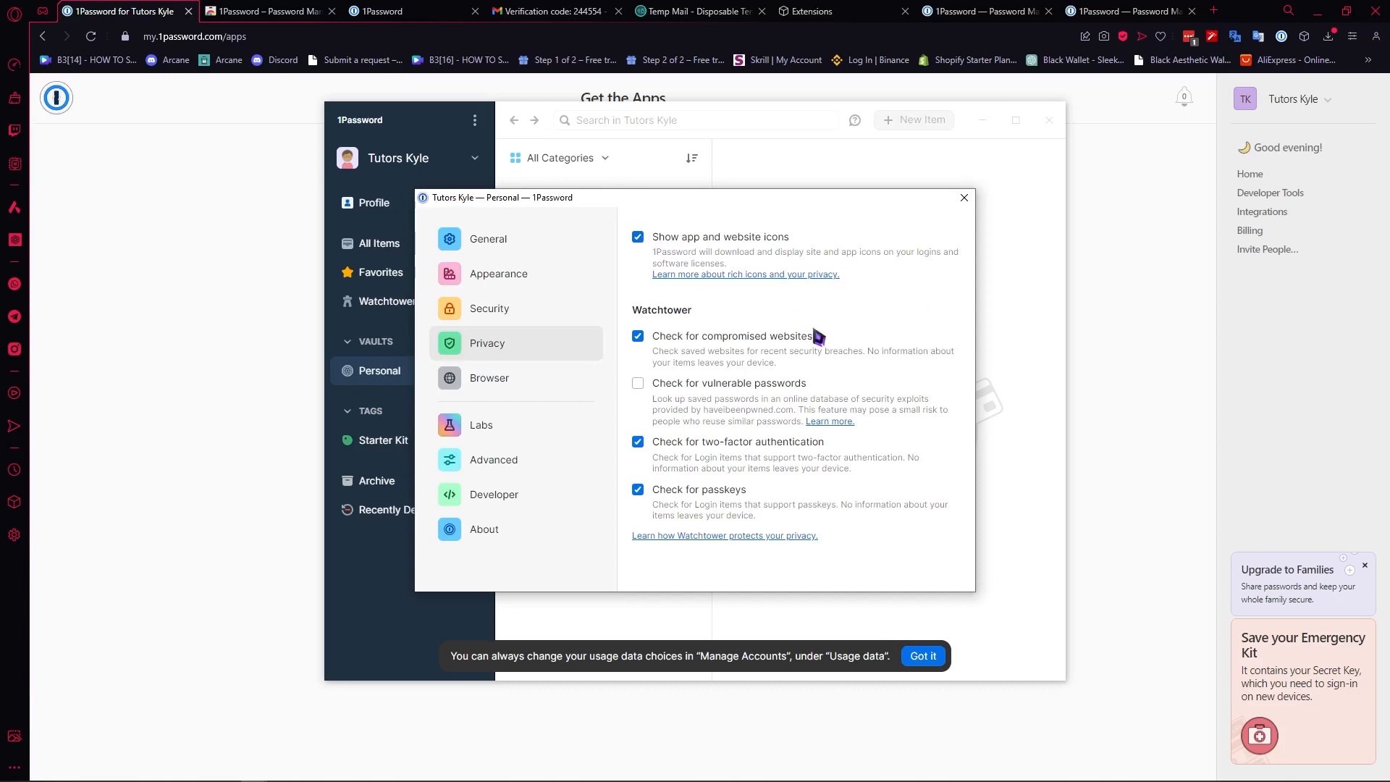
left_click(718, 385)
Step: Look through the Browser, Labs, Advanced, Developer and About settings pages, then close Settings
left_click(513, 391)
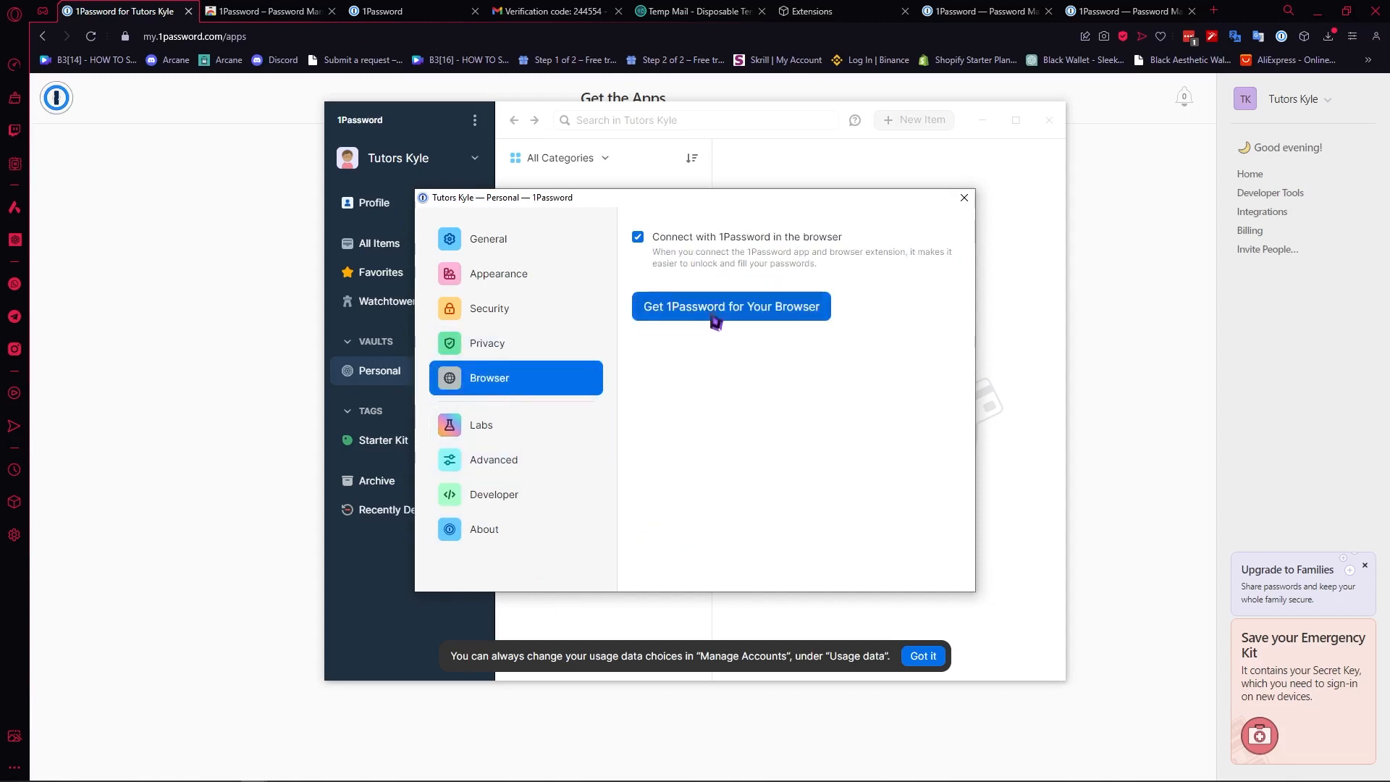
left_click(546, 429)
left_click(554, 469)
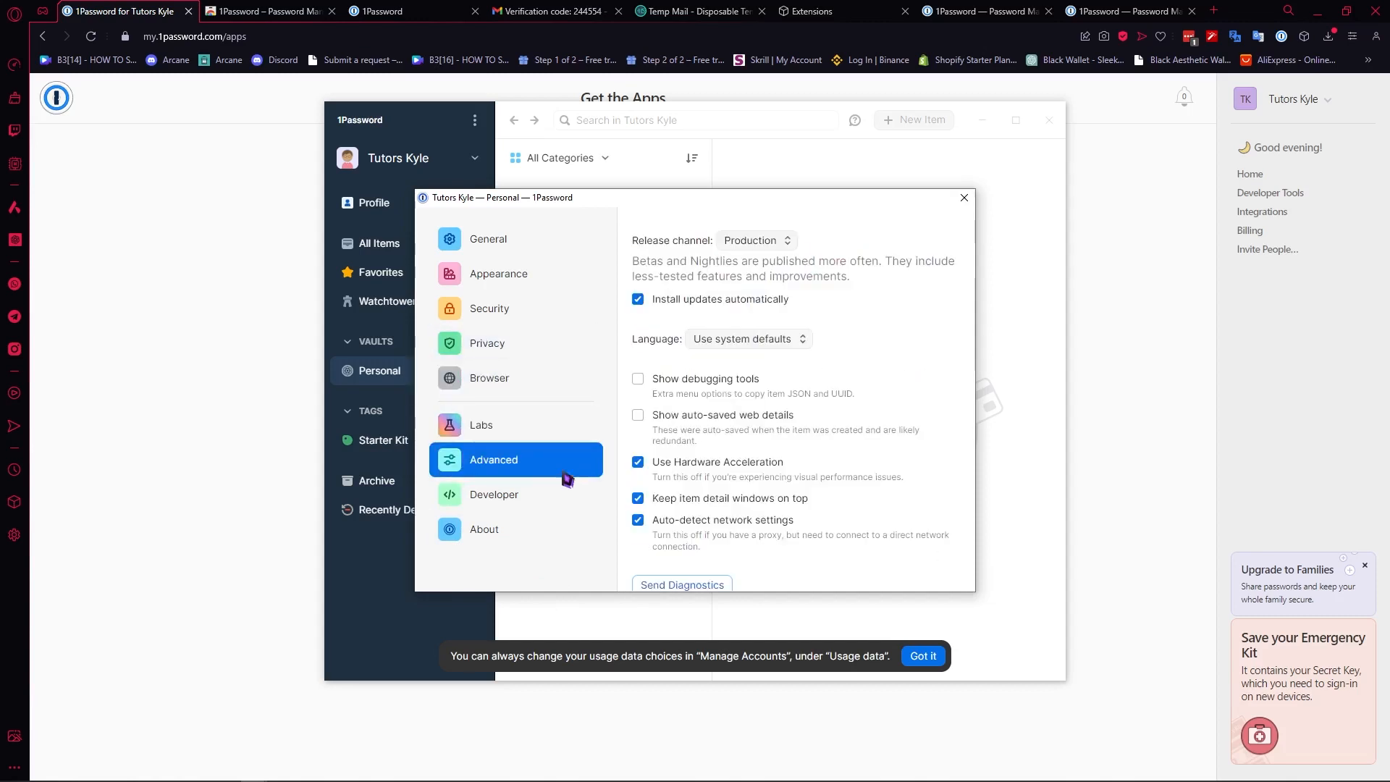
scroll(758, 418, "down", 2)
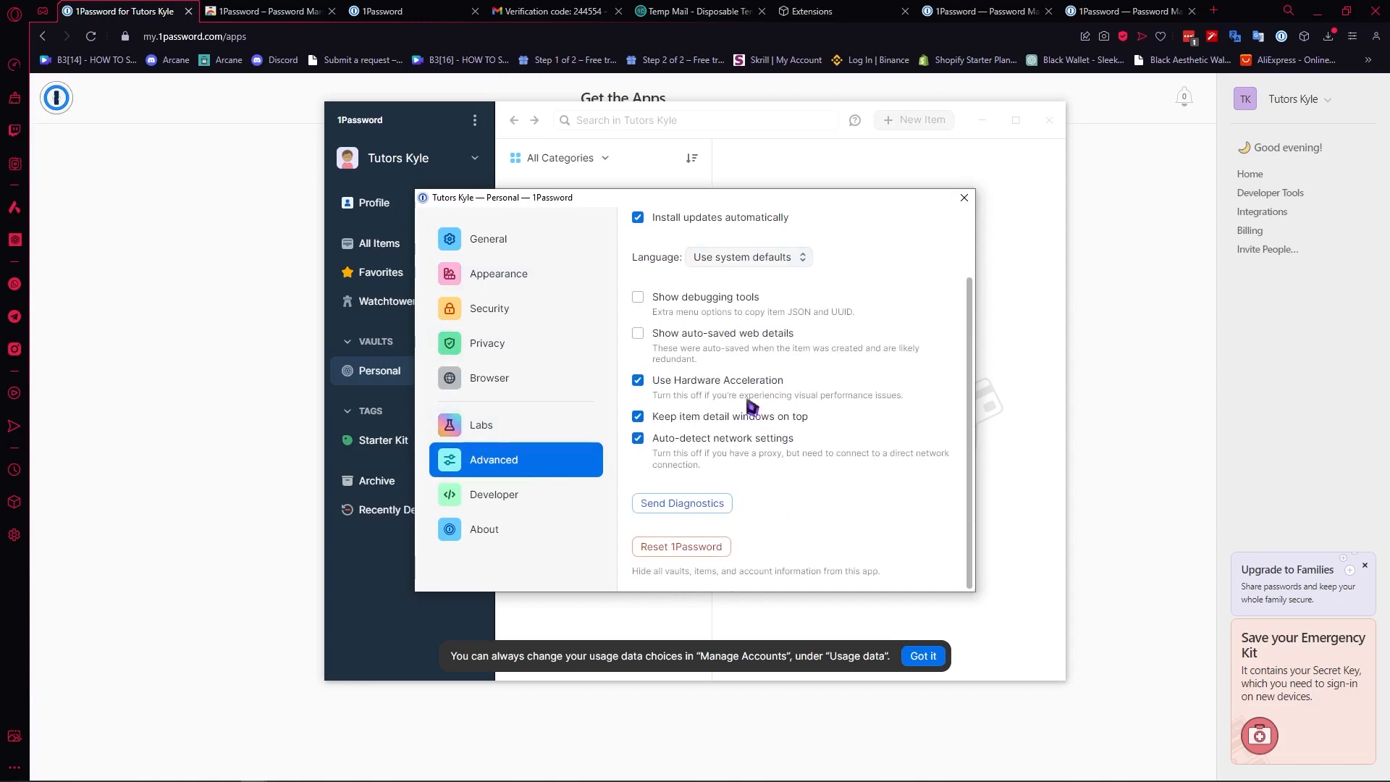
scroll(753, 409, "up", 2)
left_click(507, 494)
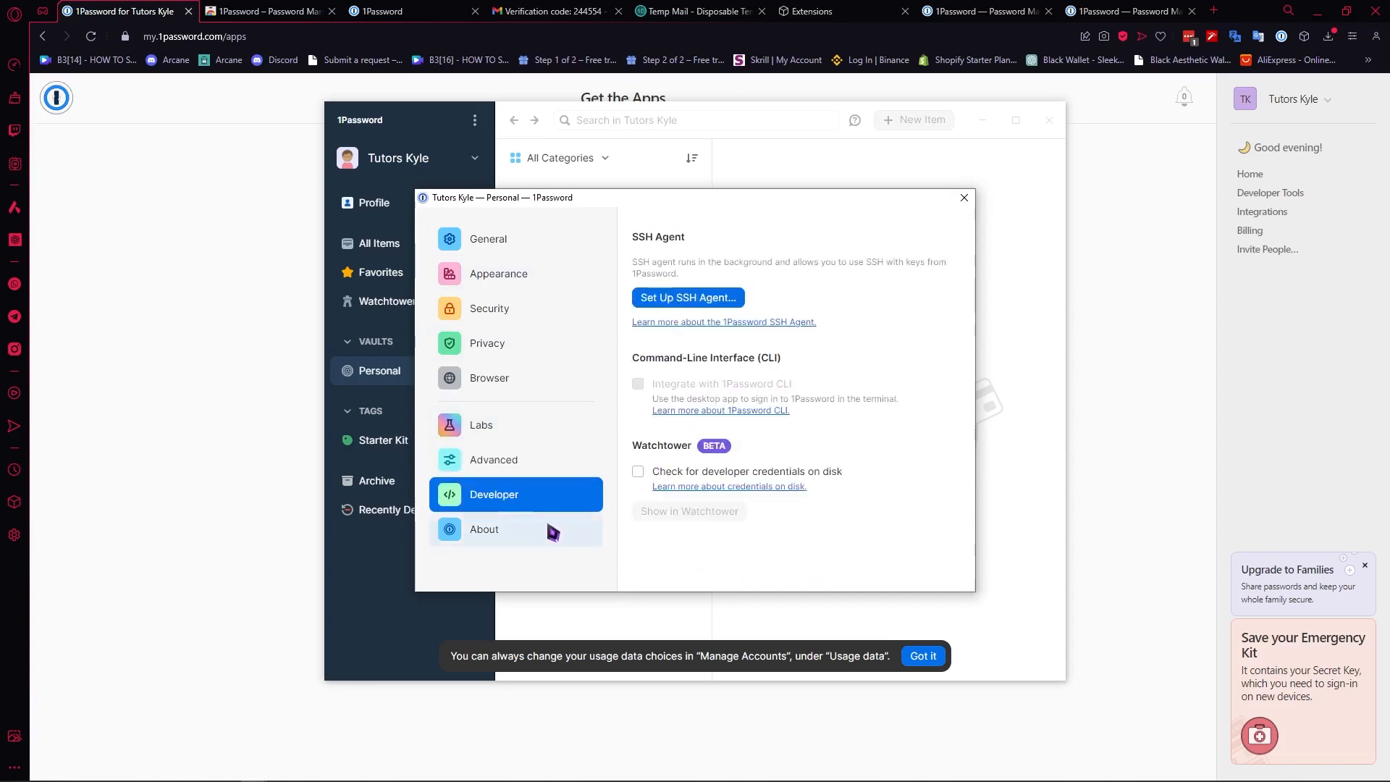
left_click(553, 533)
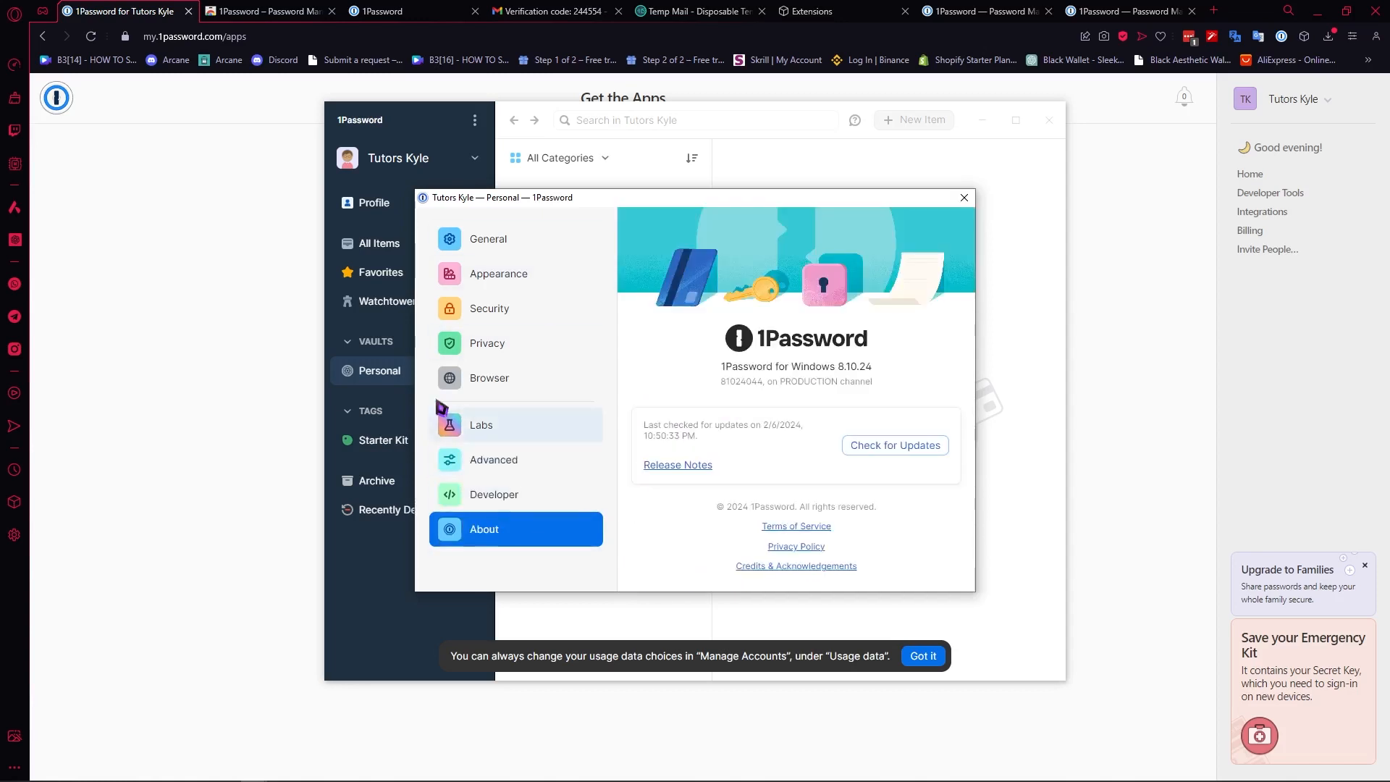
left_click(968, 201)
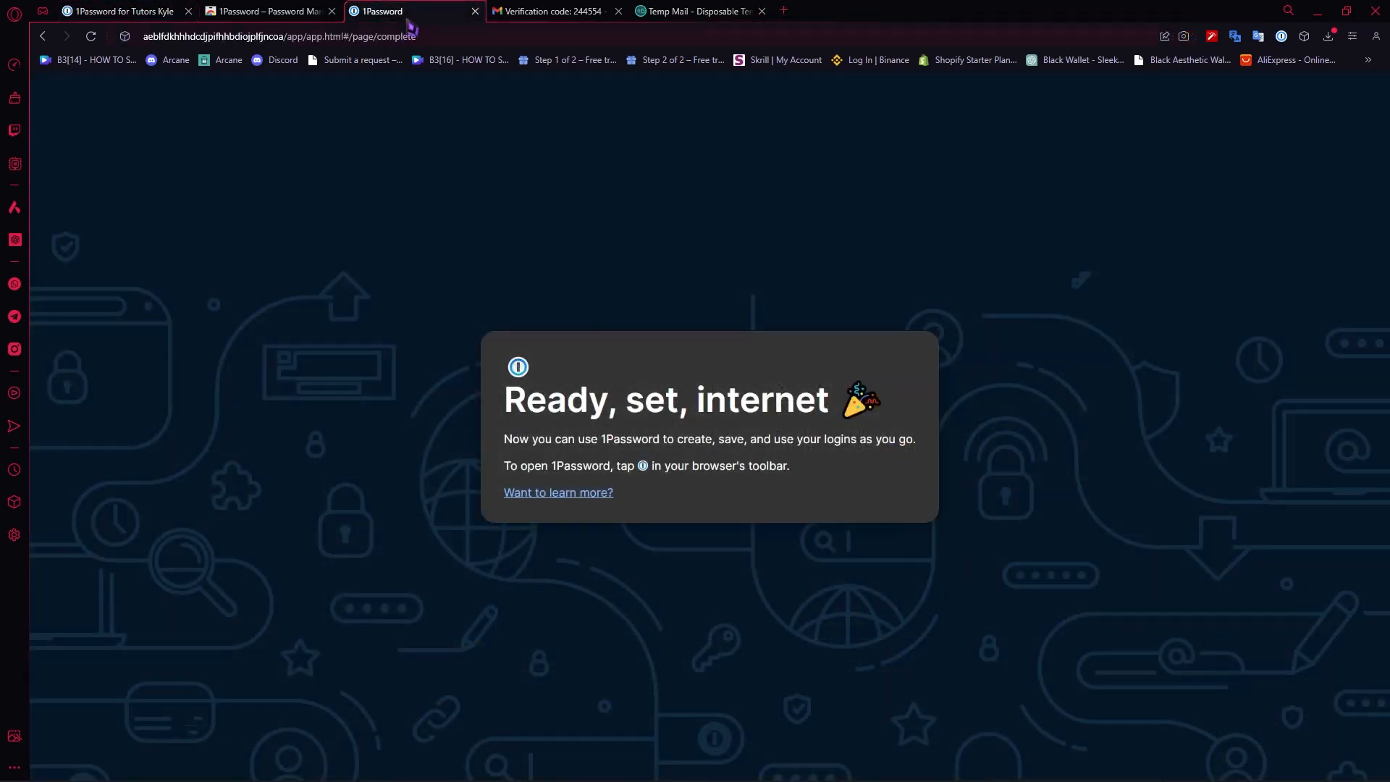
Step: Go to coursera.org in Opera's address bar
left_click(447, 39)
type("coc")
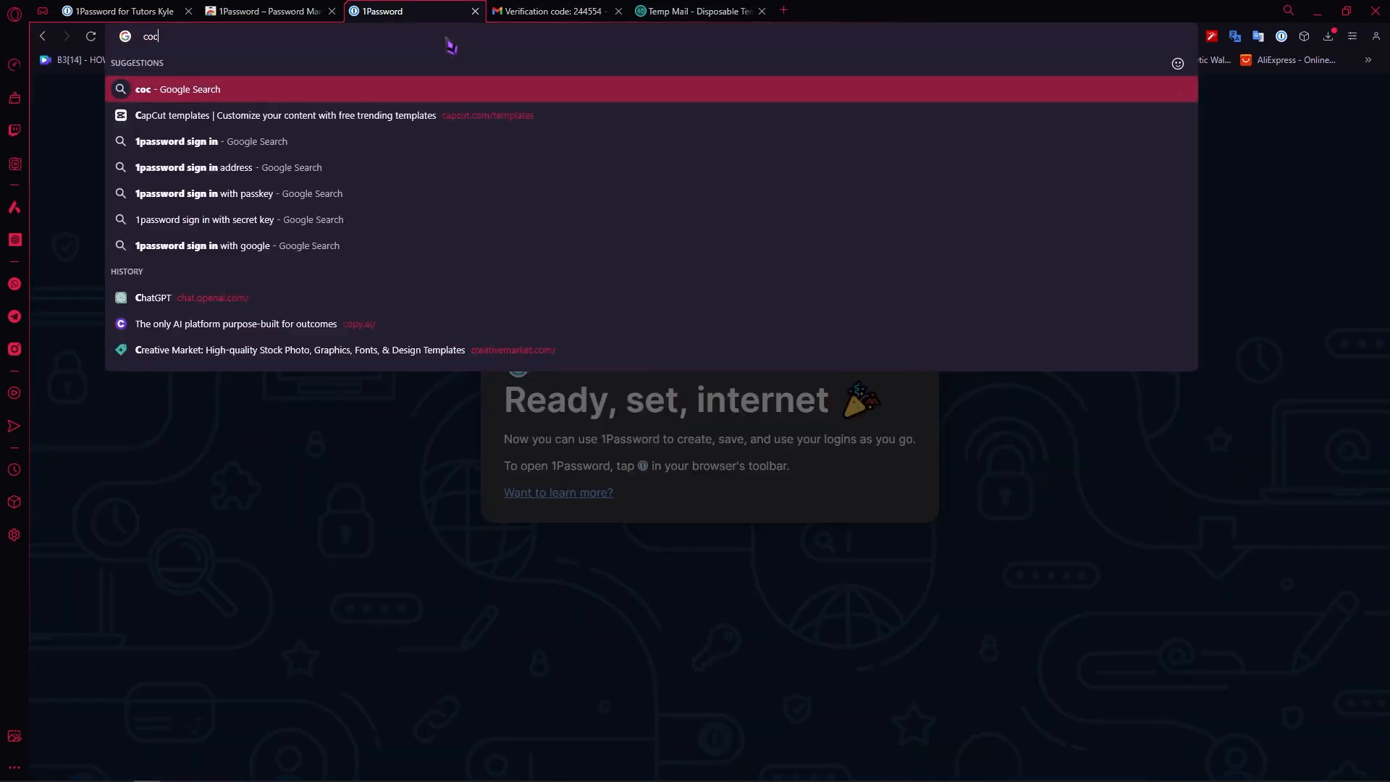
key("BackSpace")
type("ursera.")
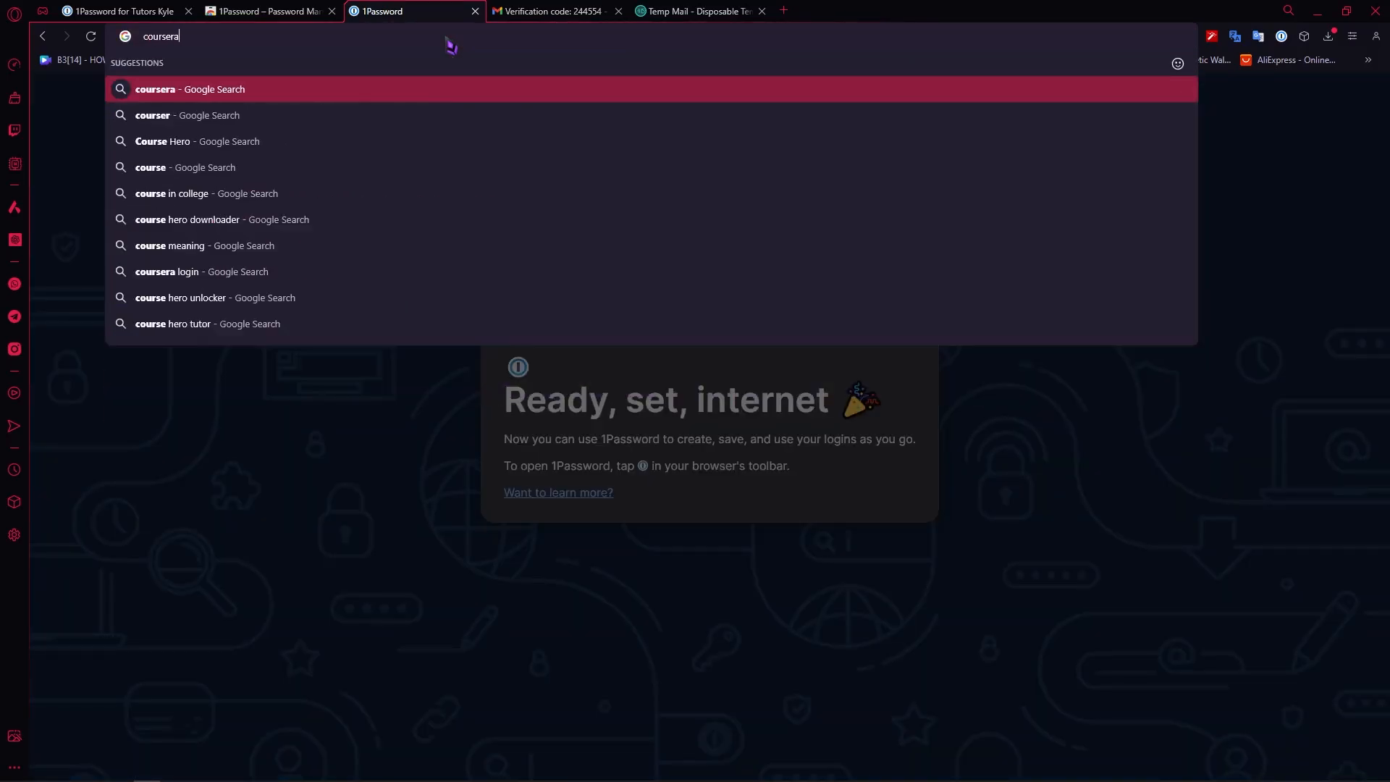
type("org")
key("Return")
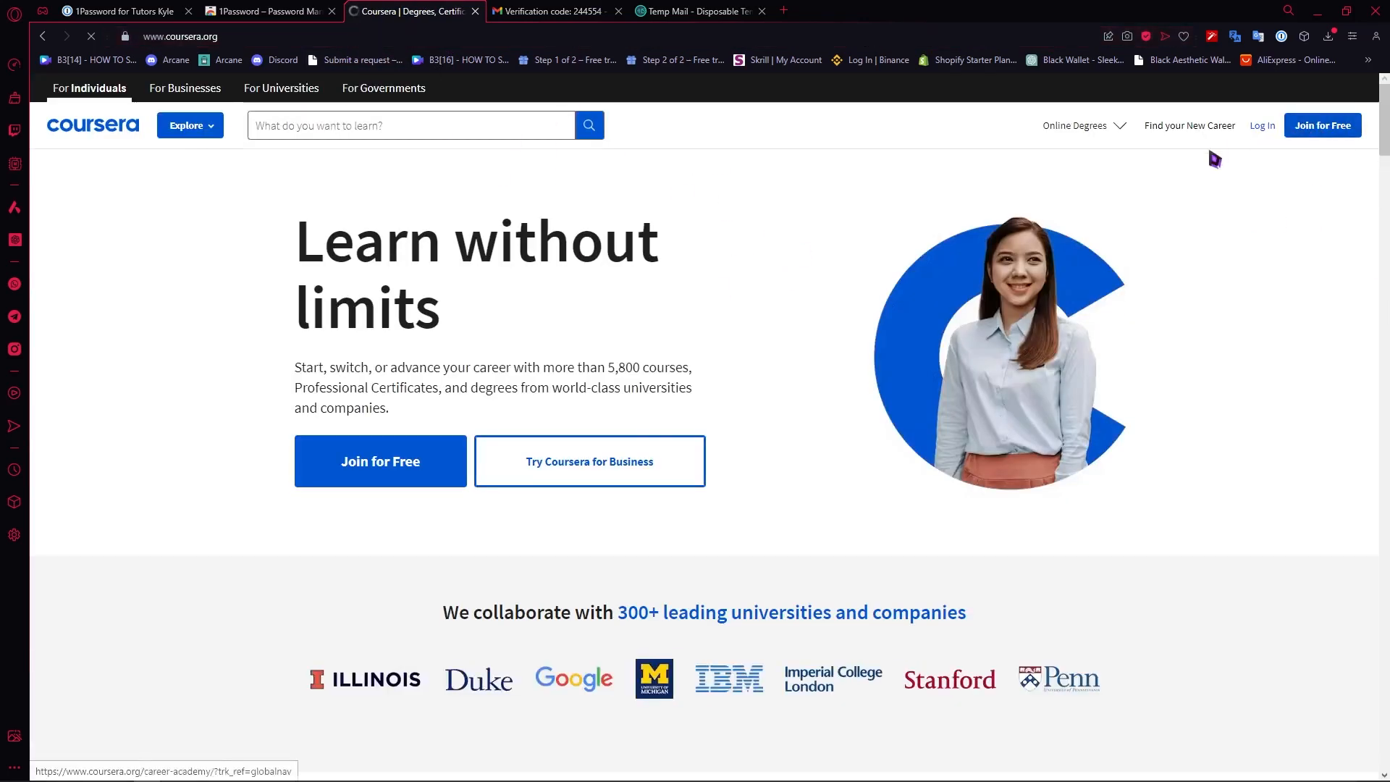
Step: Open Coursera's Join for Free form and fill the full name from the 1Password identity
left_click(1334, 129)
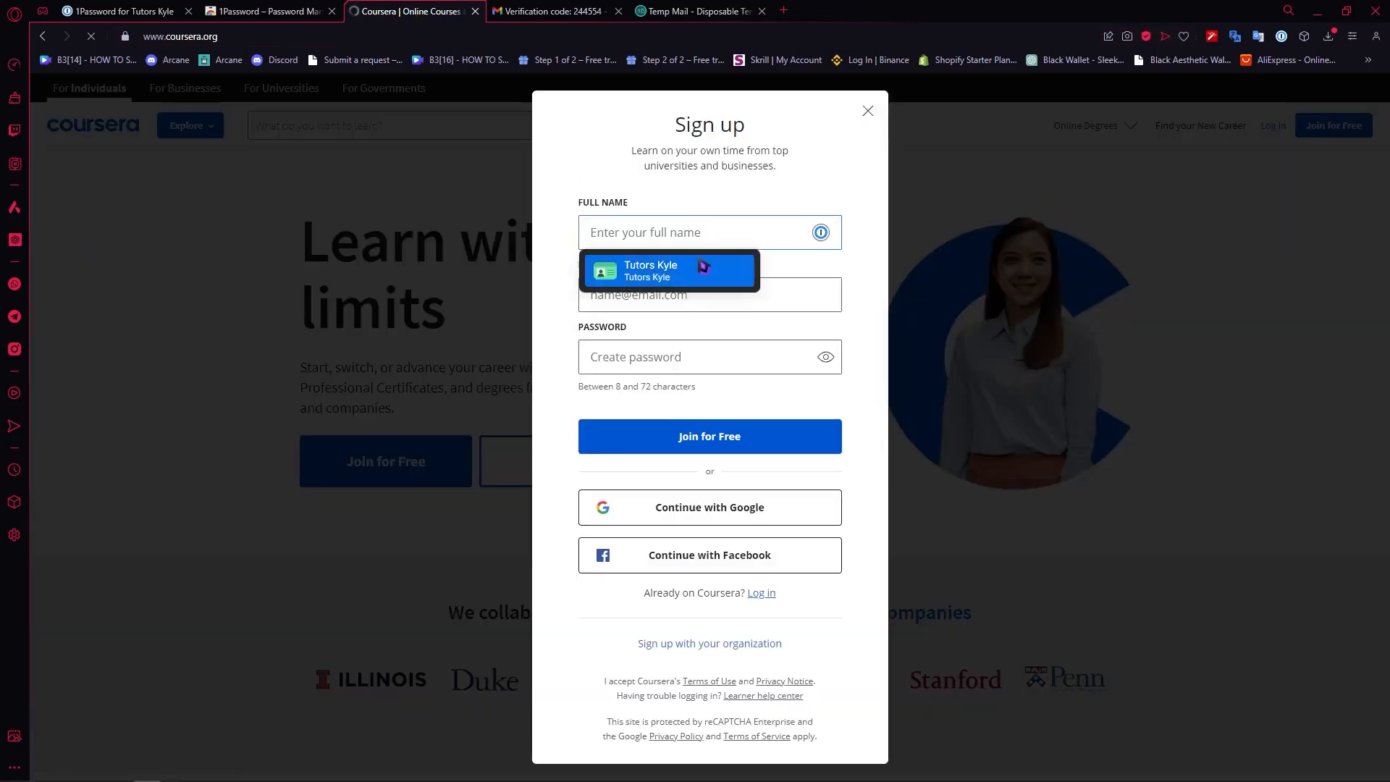
left_click(672, 246)
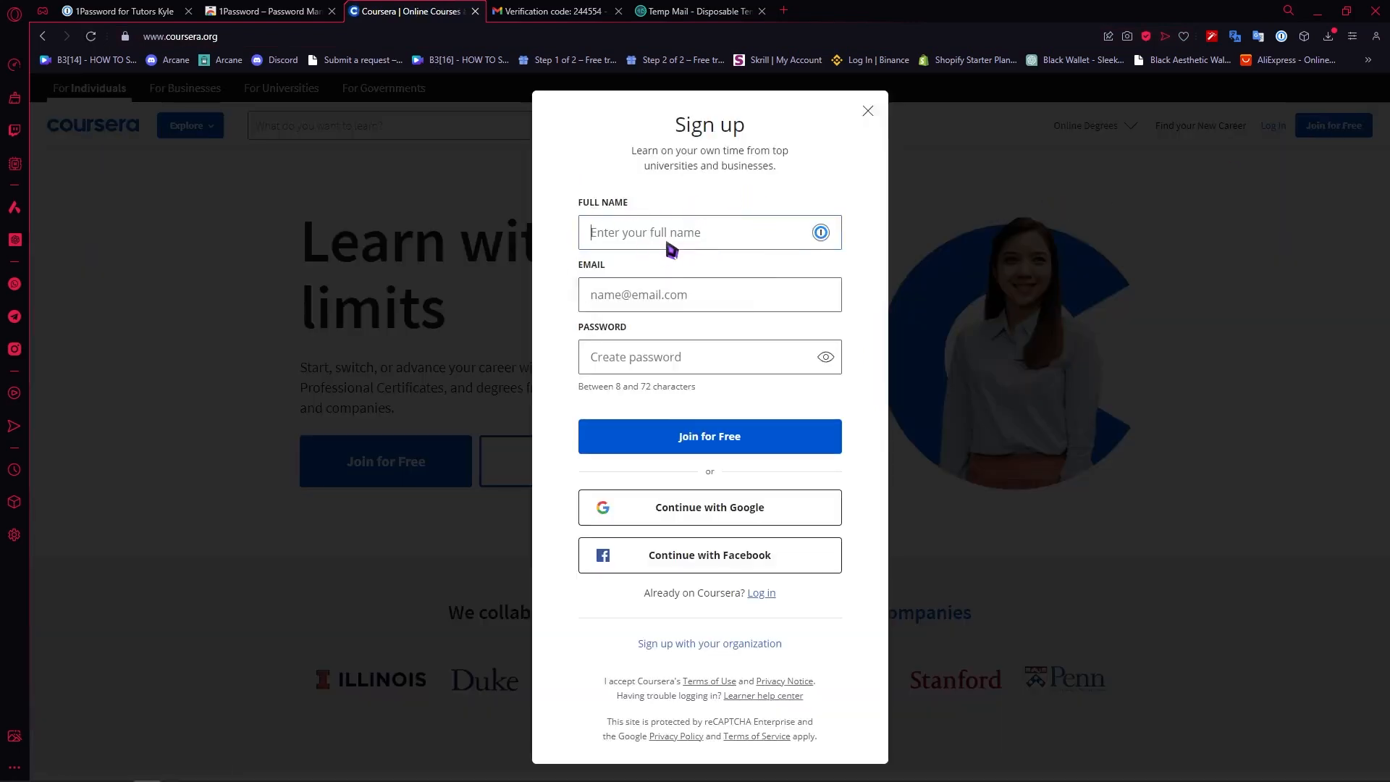
left_click(683, 269)
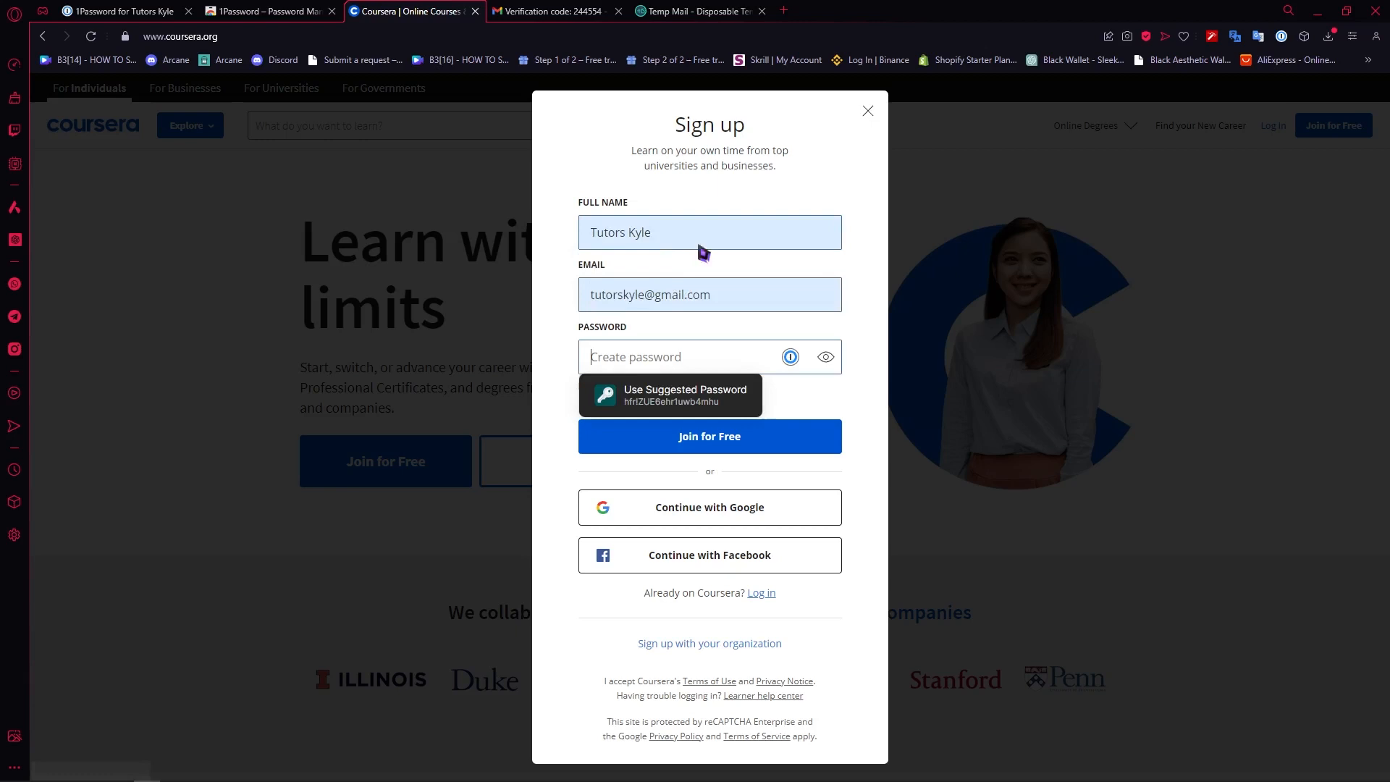
left_click(659, 358)
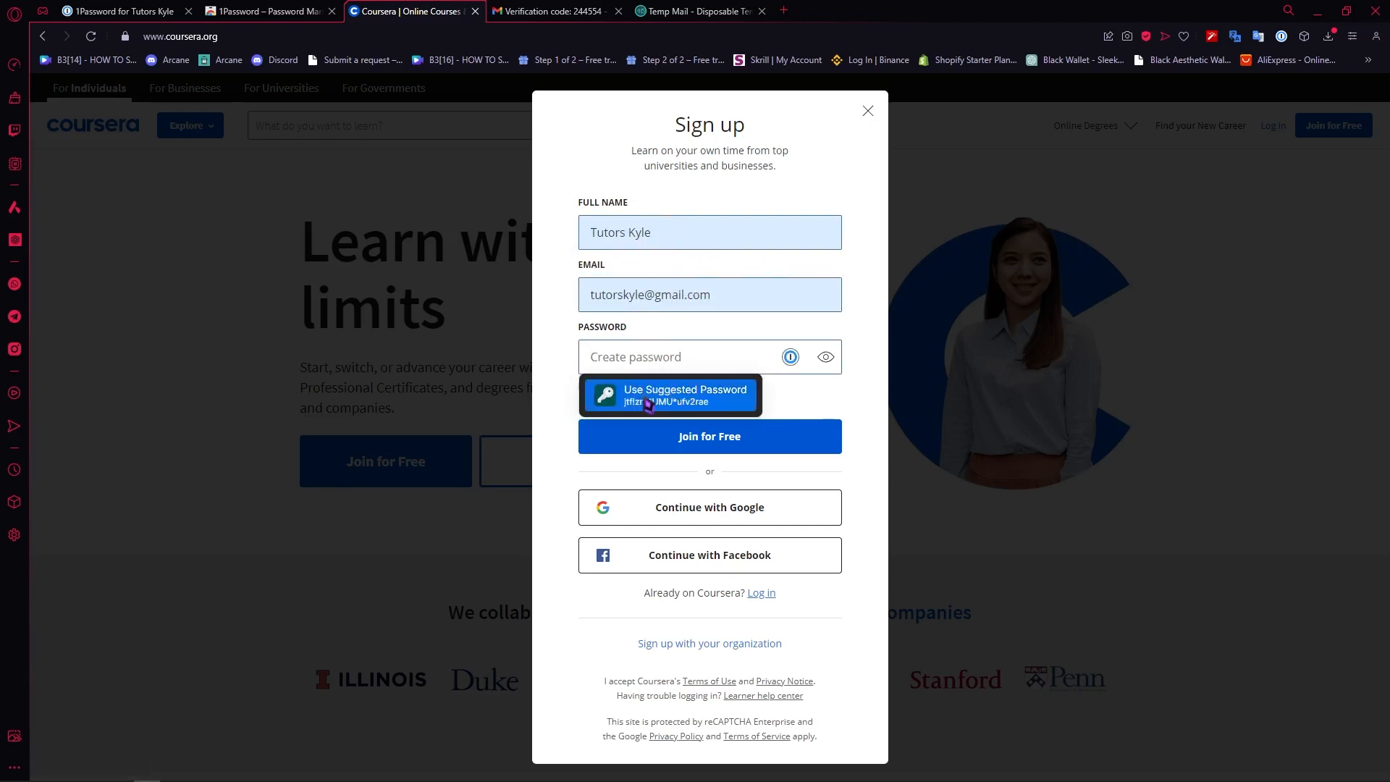
Step: Replace the email with the Temp Mail address copied from the inbox tab
left_click(717, 297)
left_click_drag(731, 295, 589, 296)
key("BackSpace")
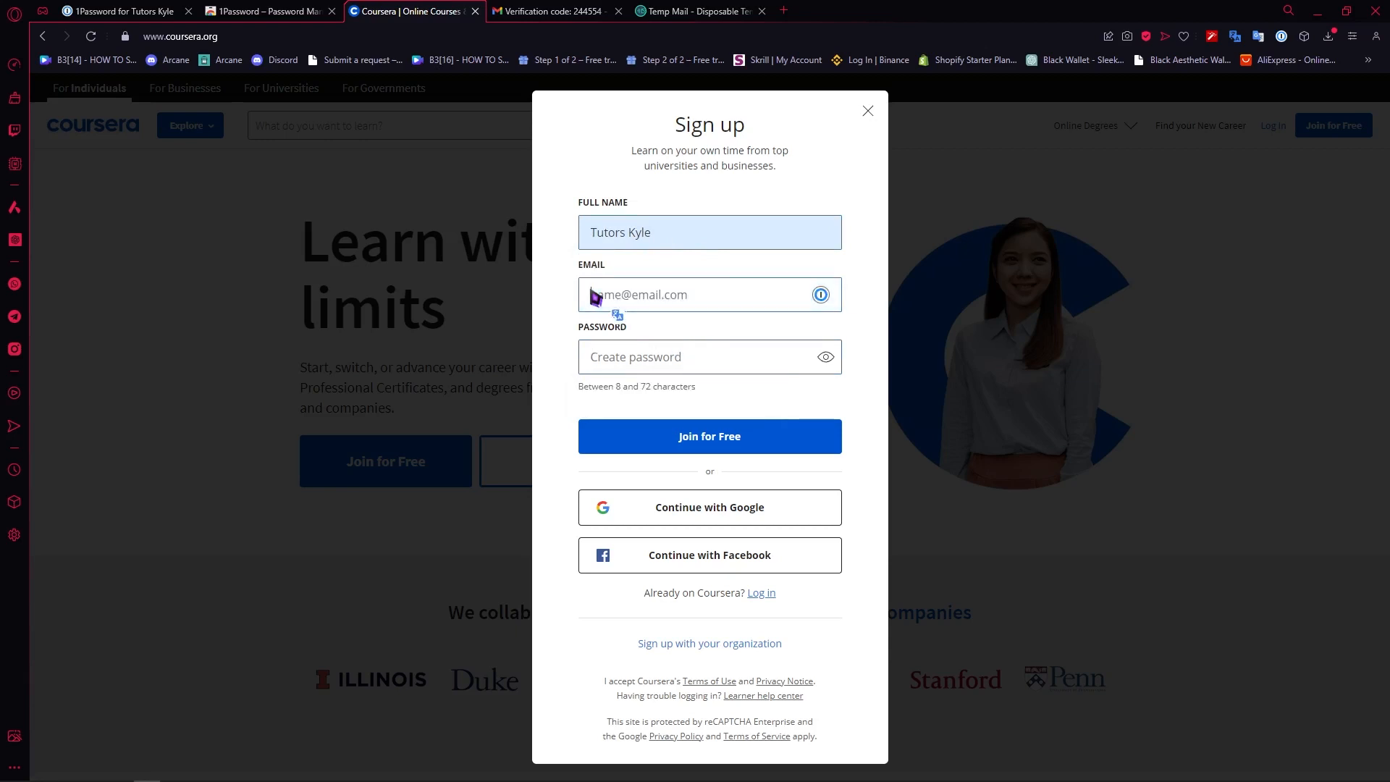
left_click(691, 11)
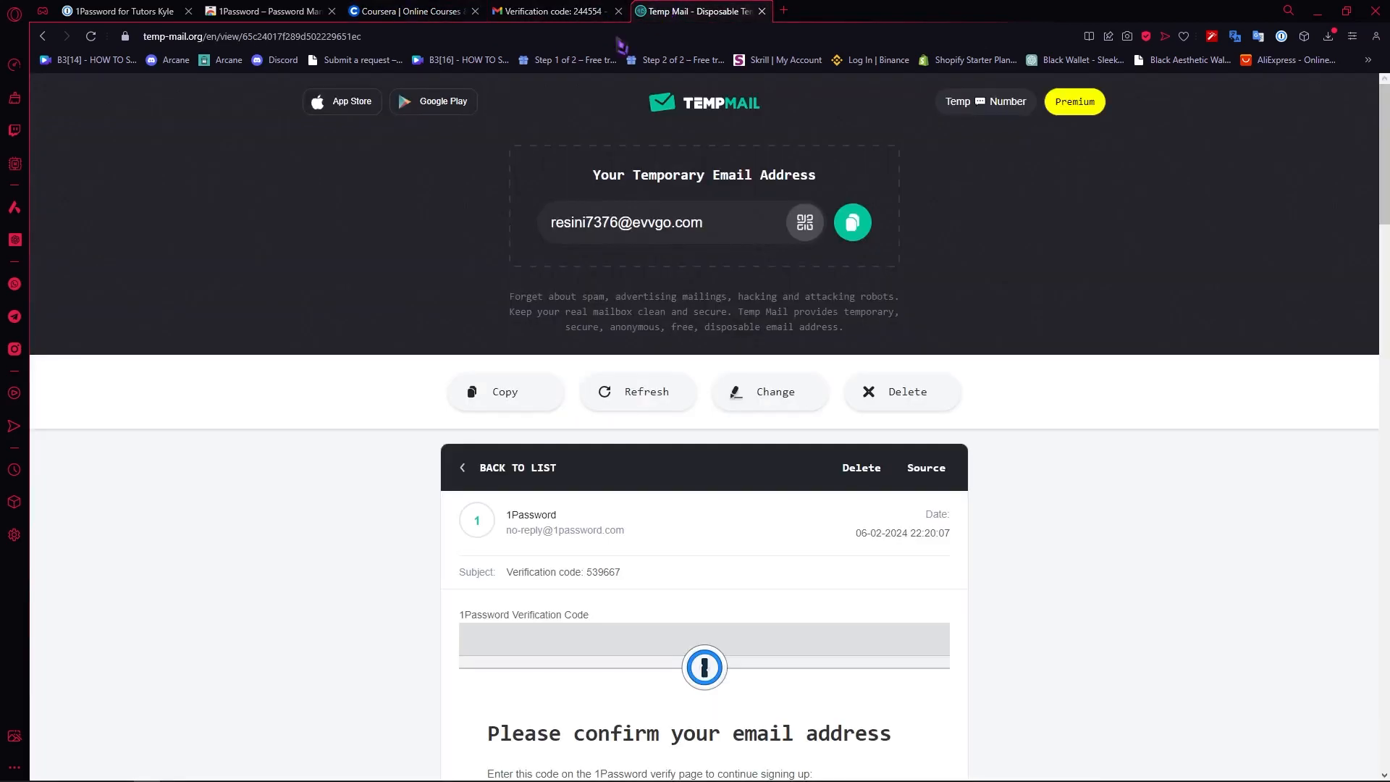
left_click(852, 222)
key("ctrl+Tab")
right_click(652, 286)
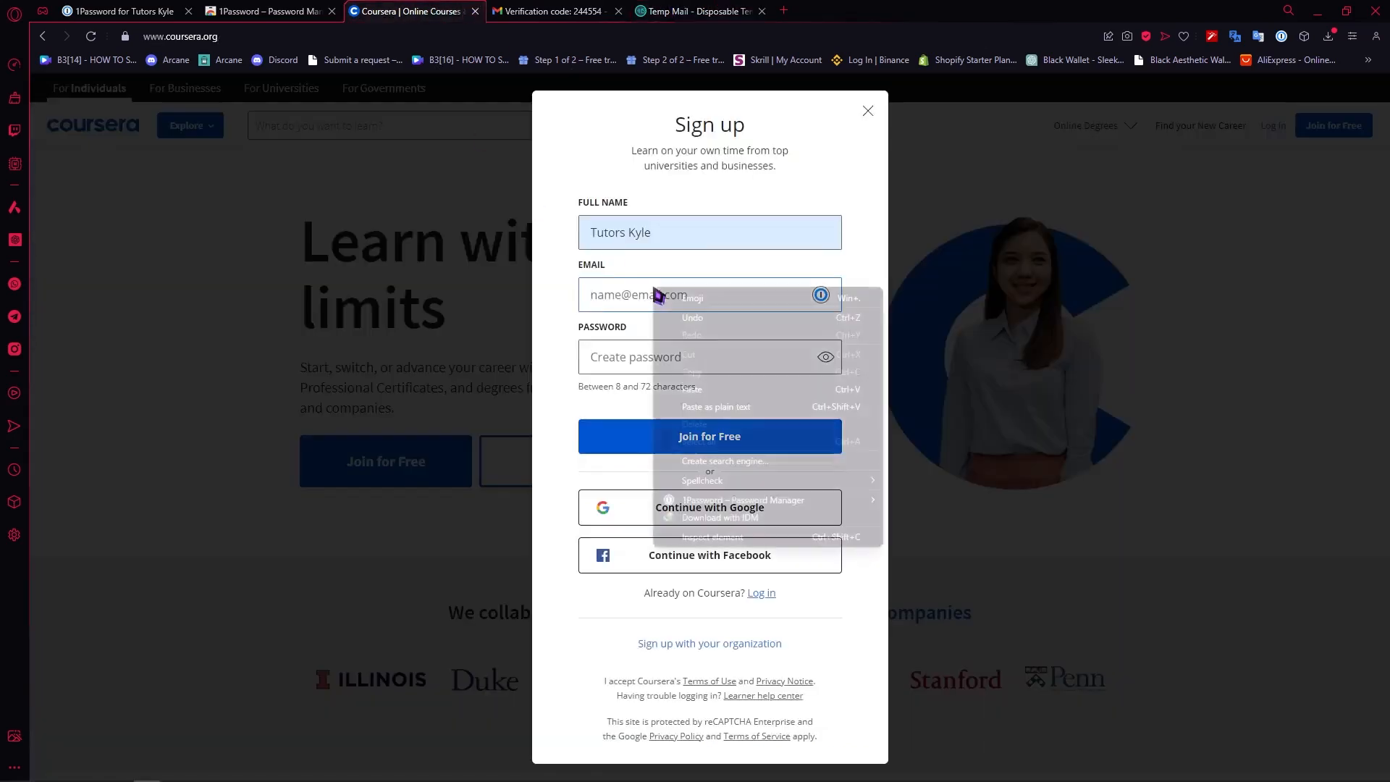
left_click(629, 295)
right_click(634, 296)
left_click(713, 399)
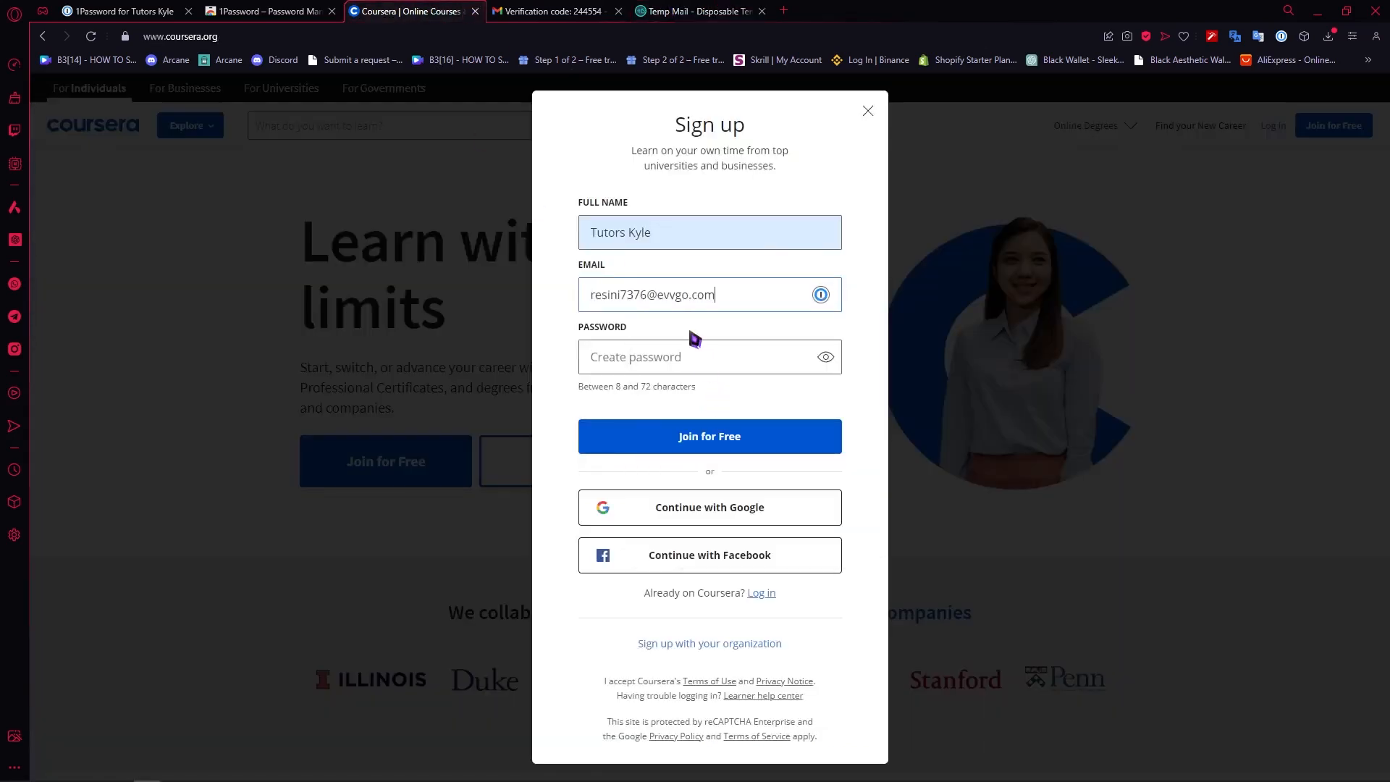
key("Tab")
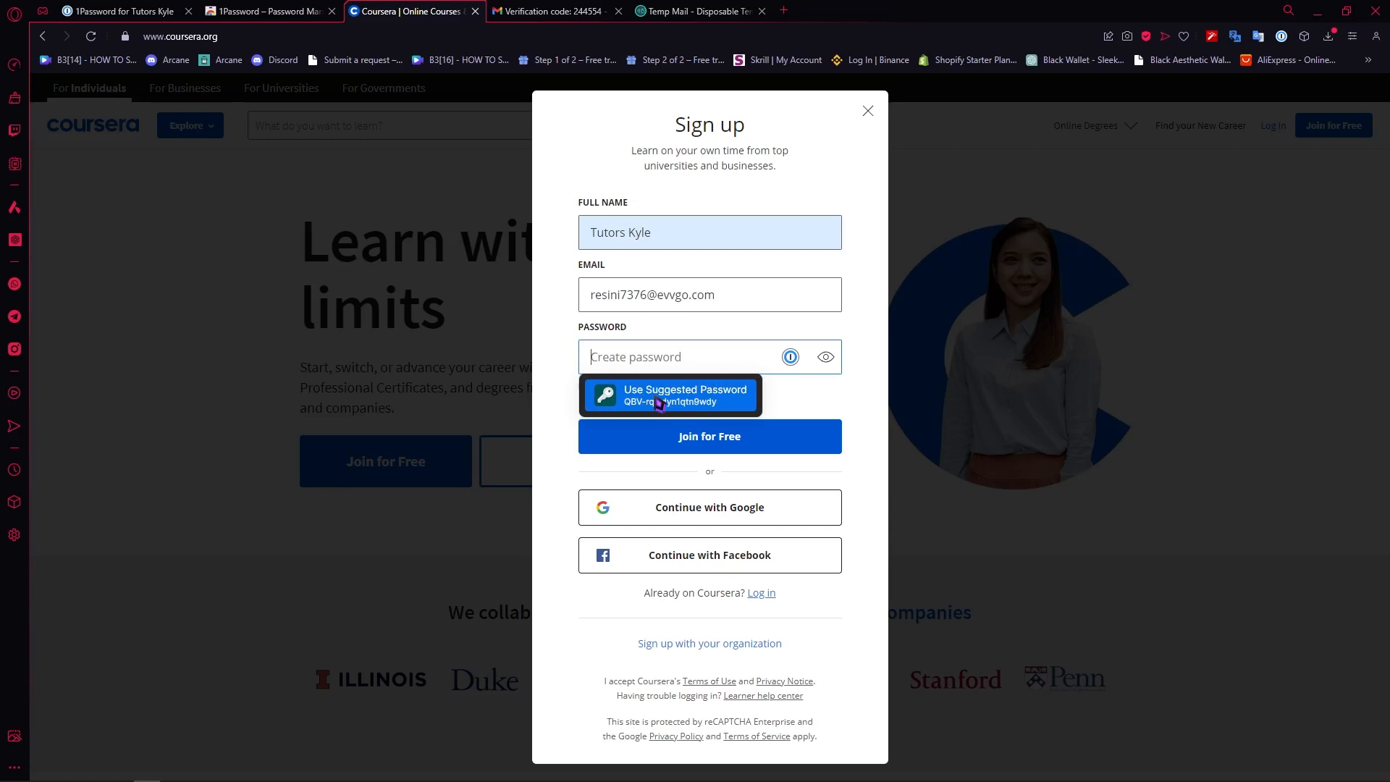
Step: Fill the password with 1Password's suggested password and save the Coursera login to the Personal vault
left_click(702, 405)
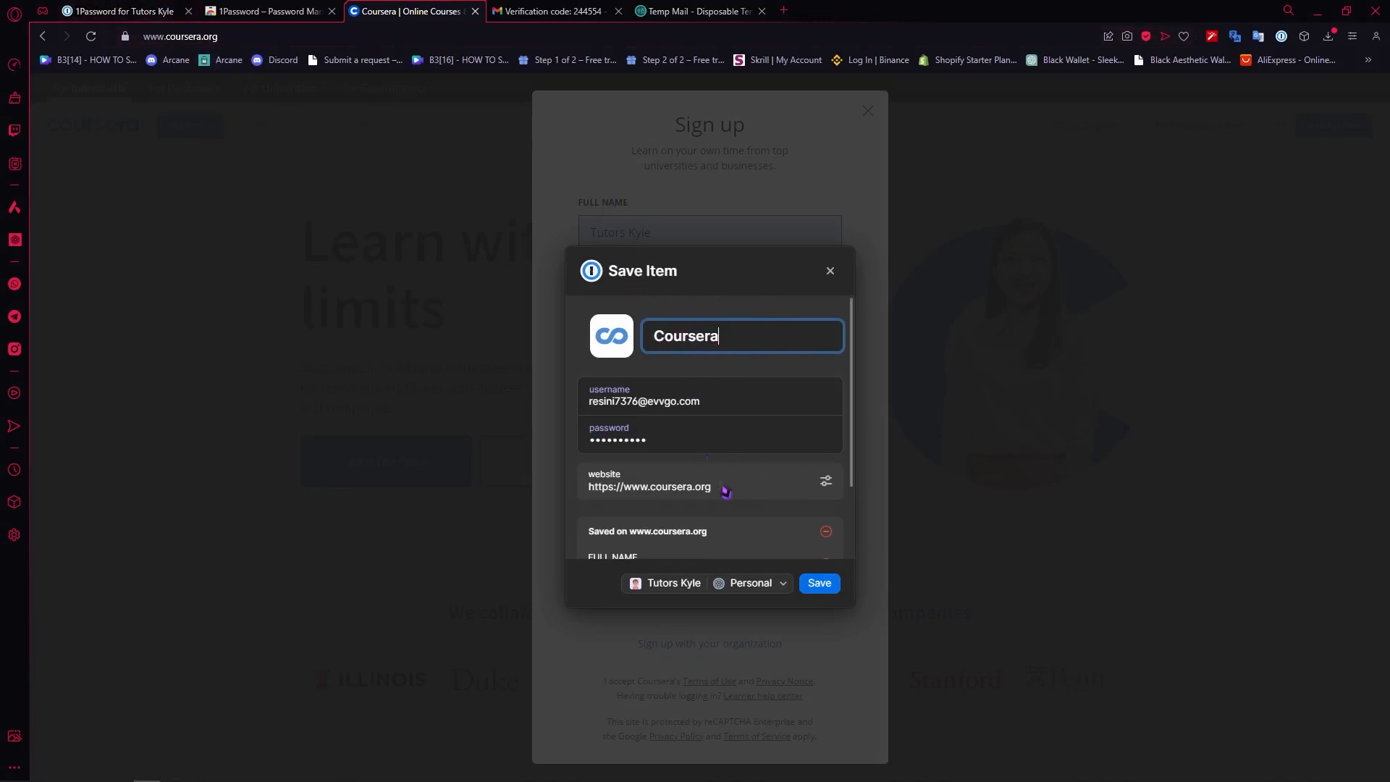
scroll(738, 484, "down", 2)
scroll(757, 482, "up", 2)
scroll(730, 441, "down", 2)
scroll(695, 438, "up", 2)
scroll(670, 428, "down", 2)
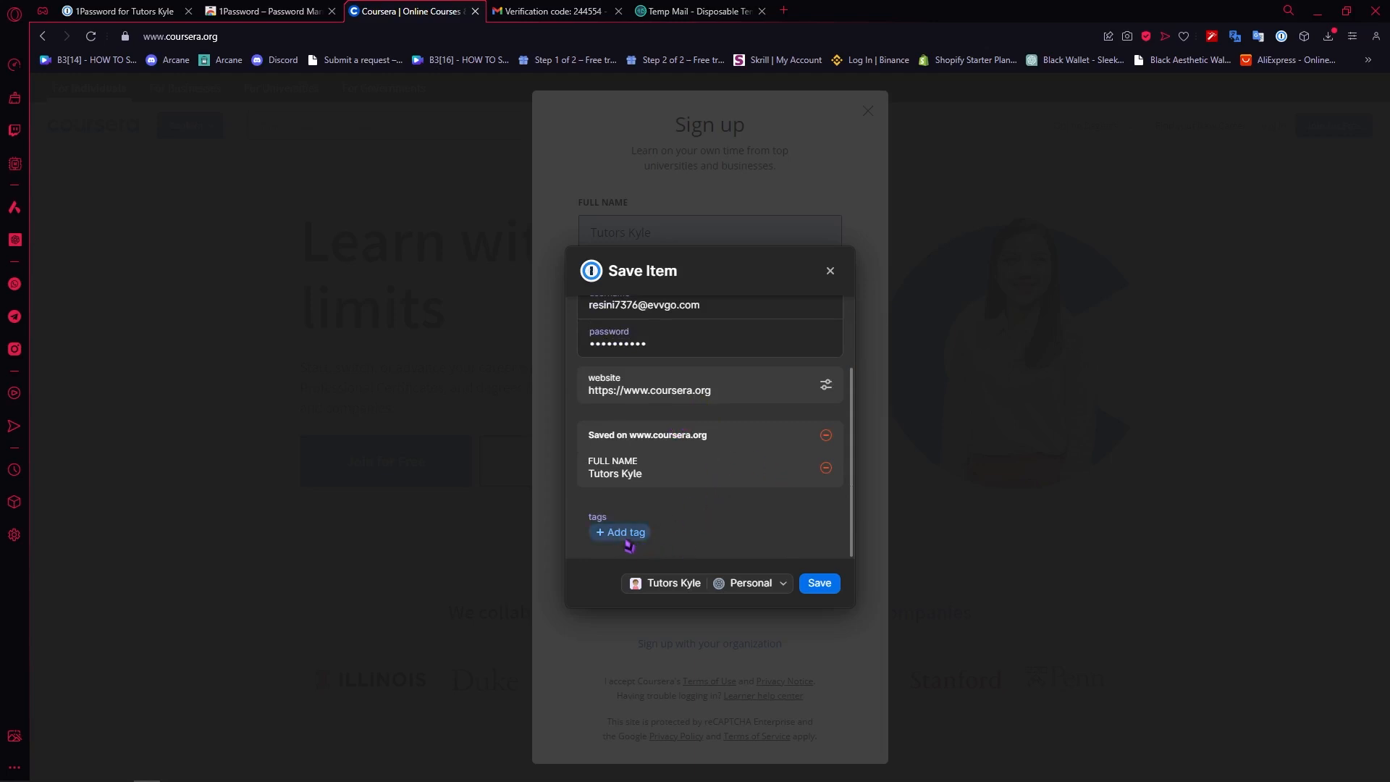
left_click(707, 586)
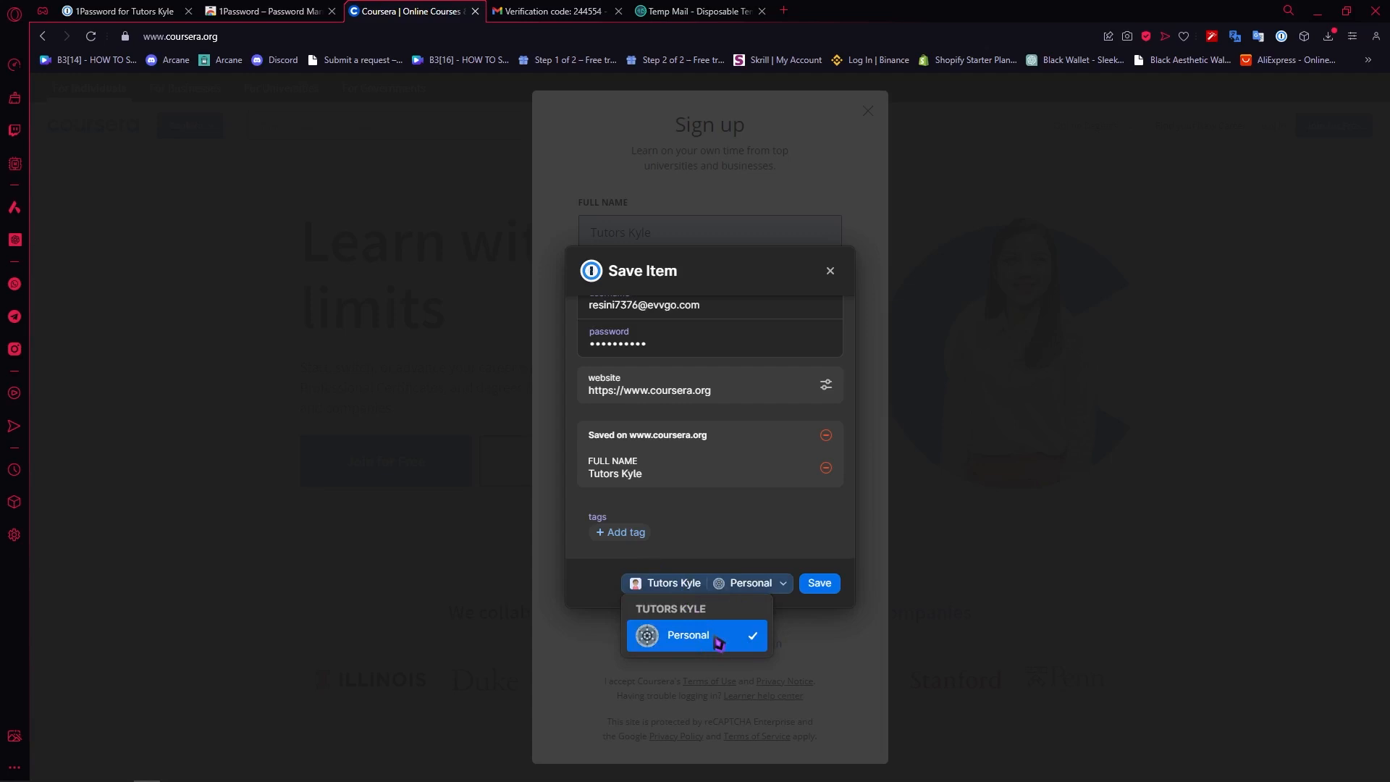
left_click(759, 558)
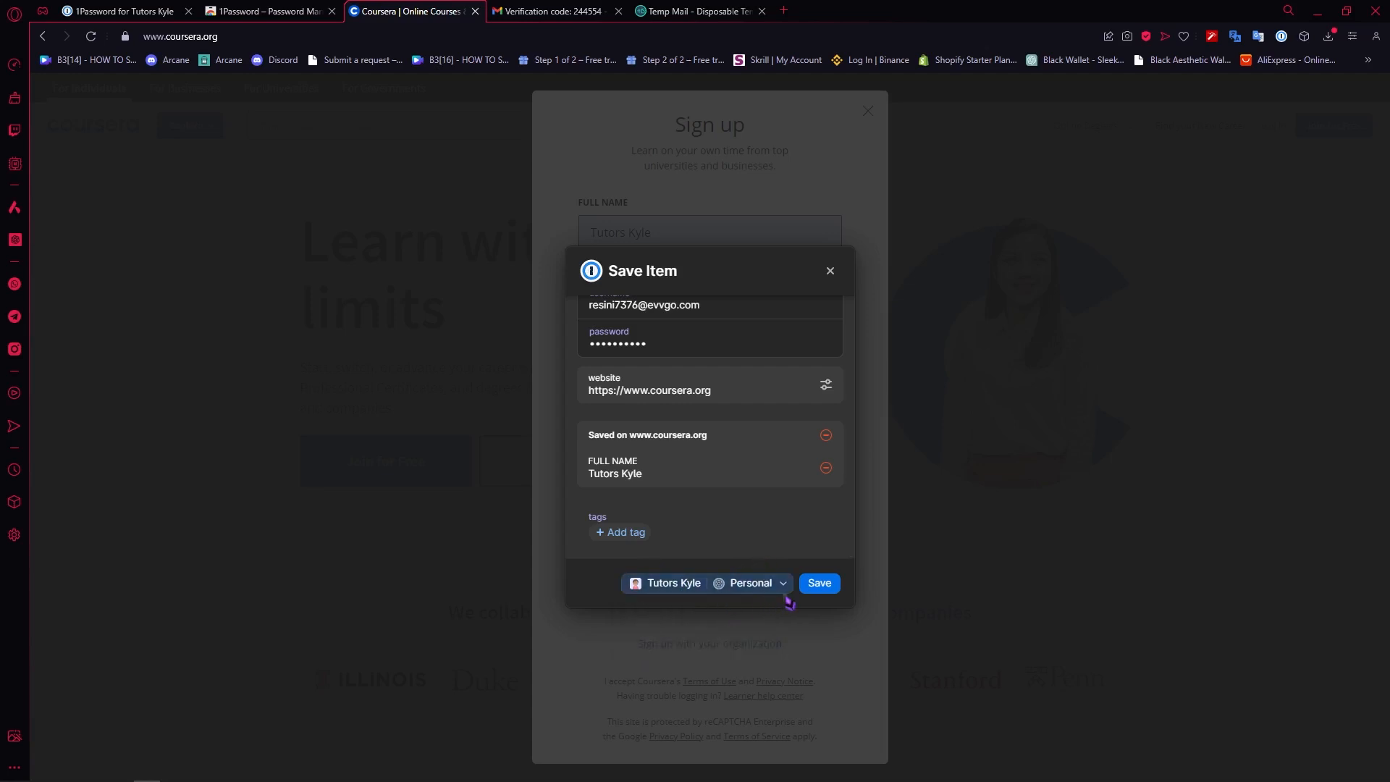
left_click(830, 592)
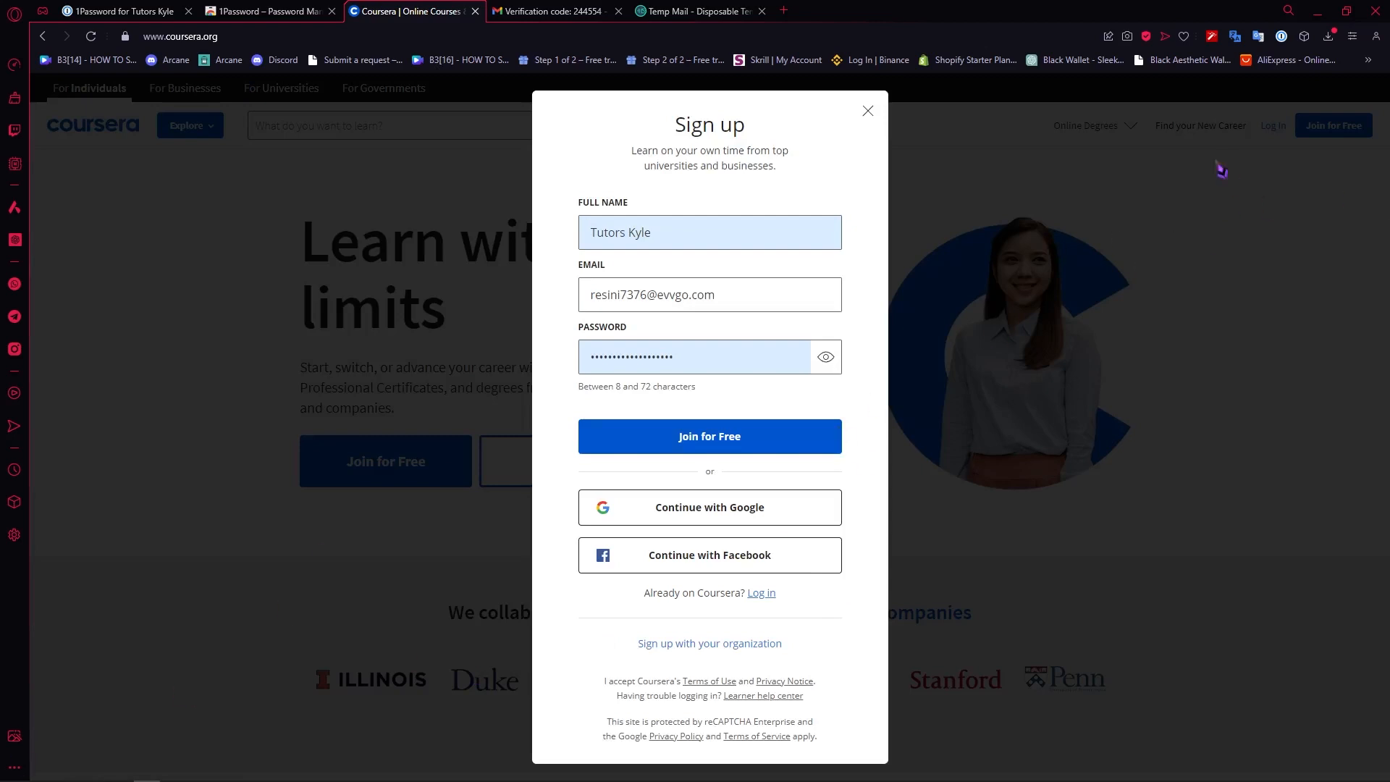
Step: Open the 1Password extension and view the saved Coursera login under Suggestions
left_click(1281, 36)
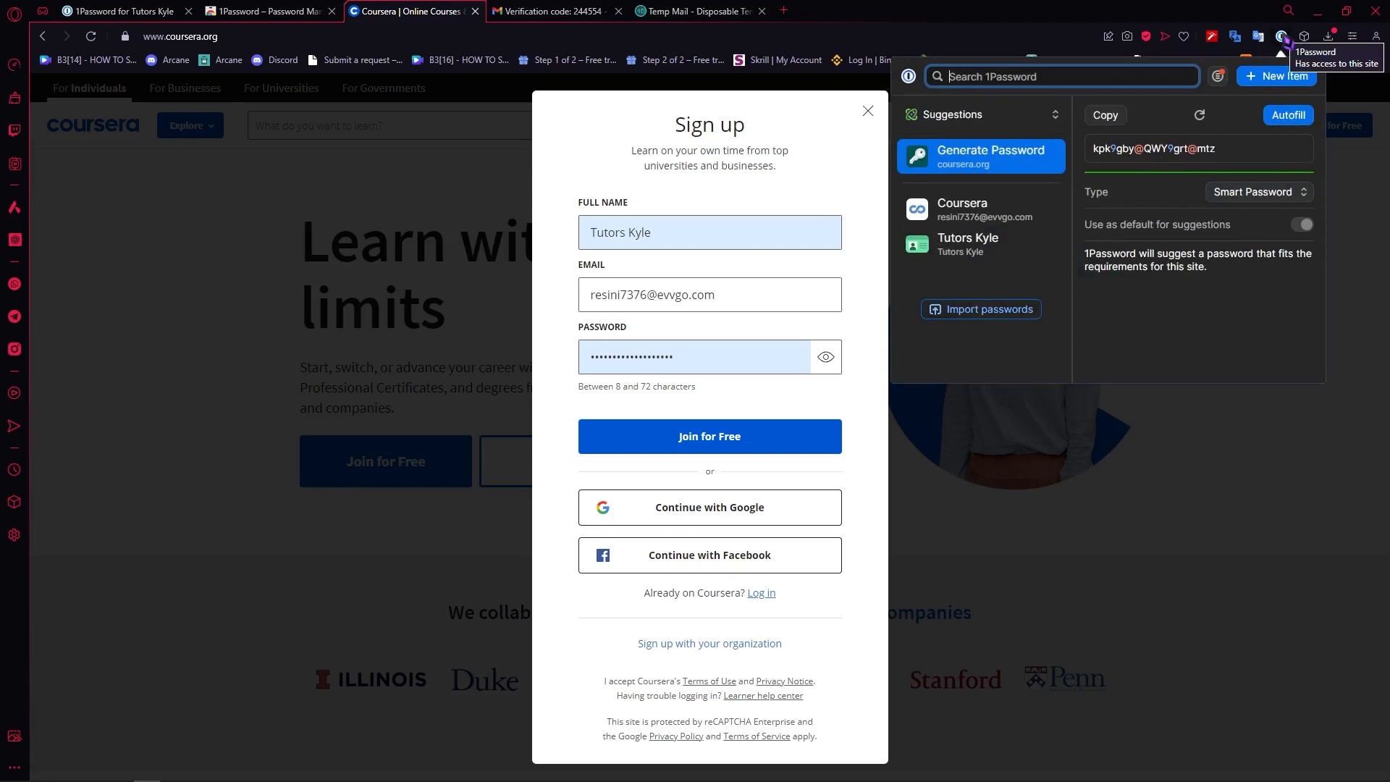
mouse_move(962, 208)
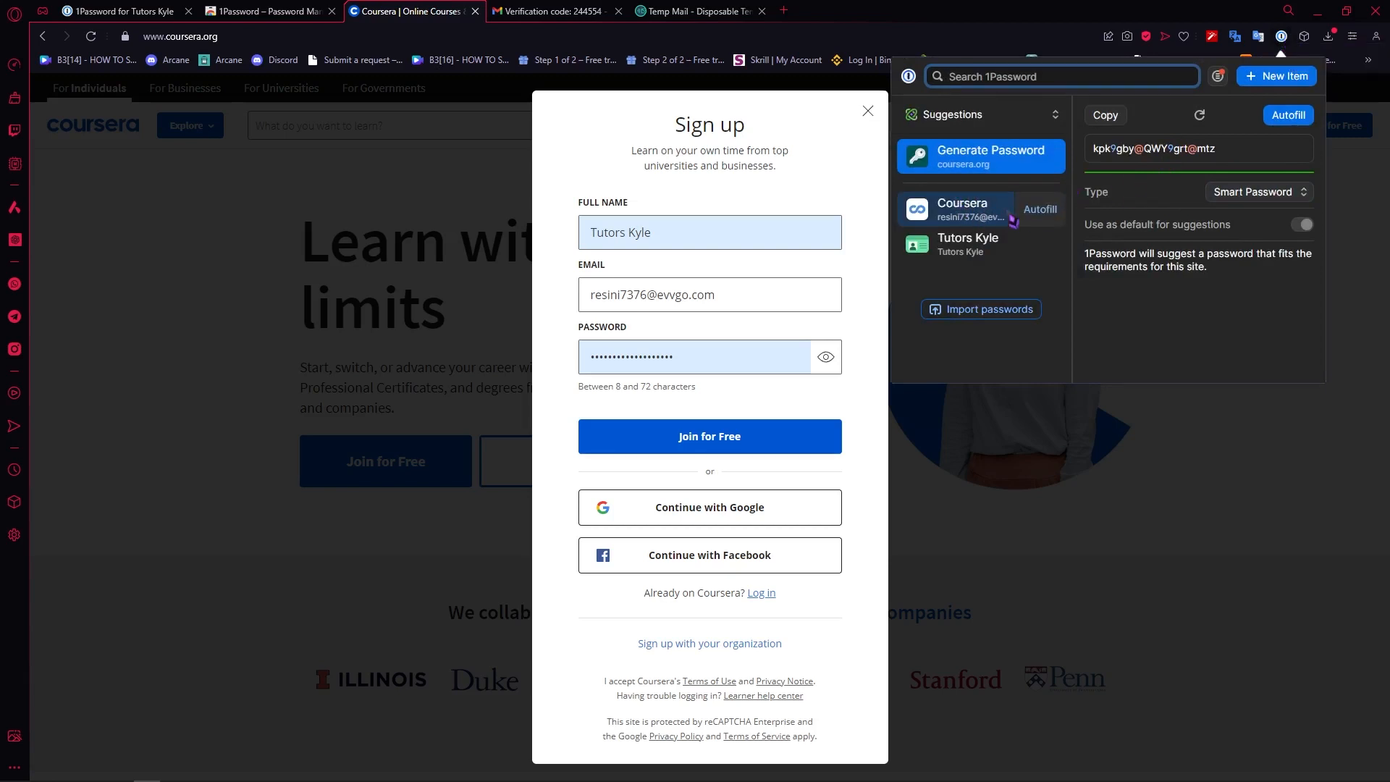
left_click(968, 215)
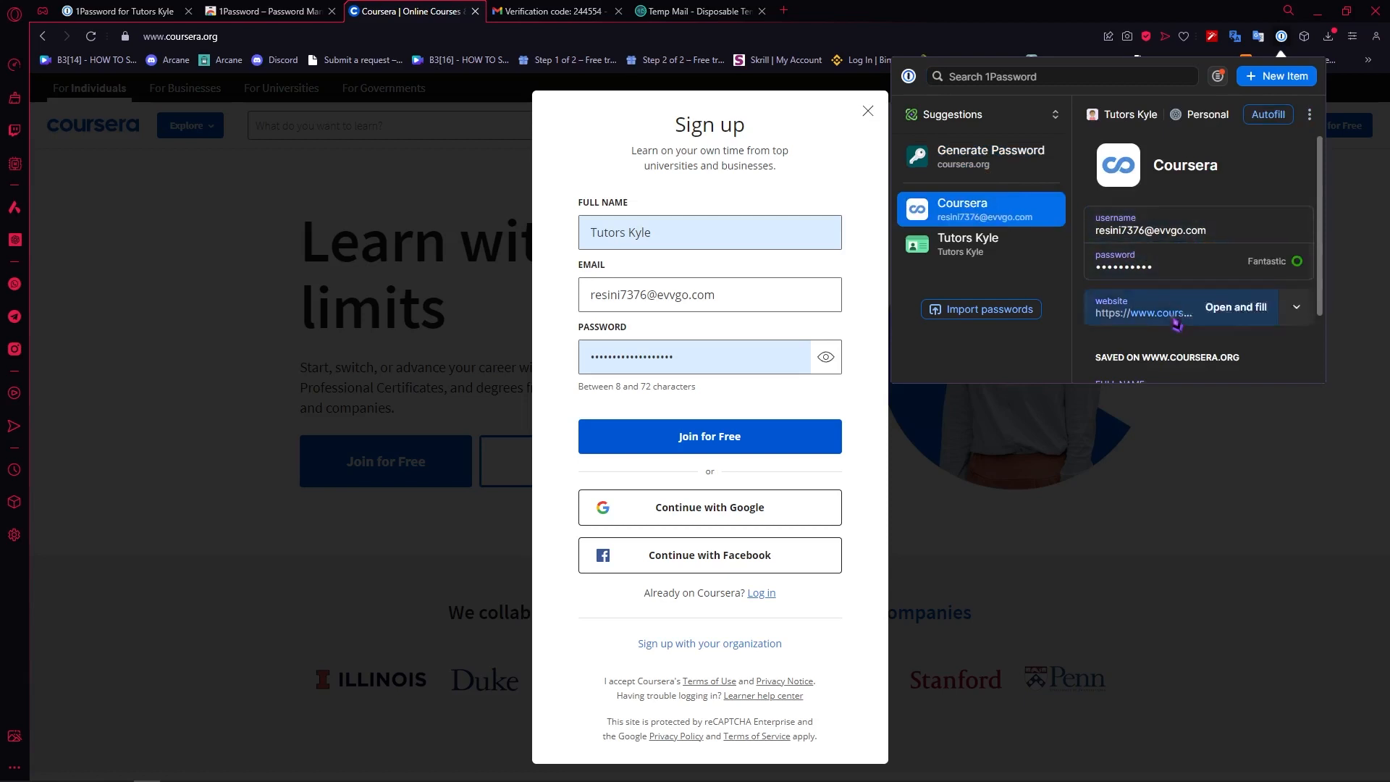
scroll(1237, 248, "down", 2)
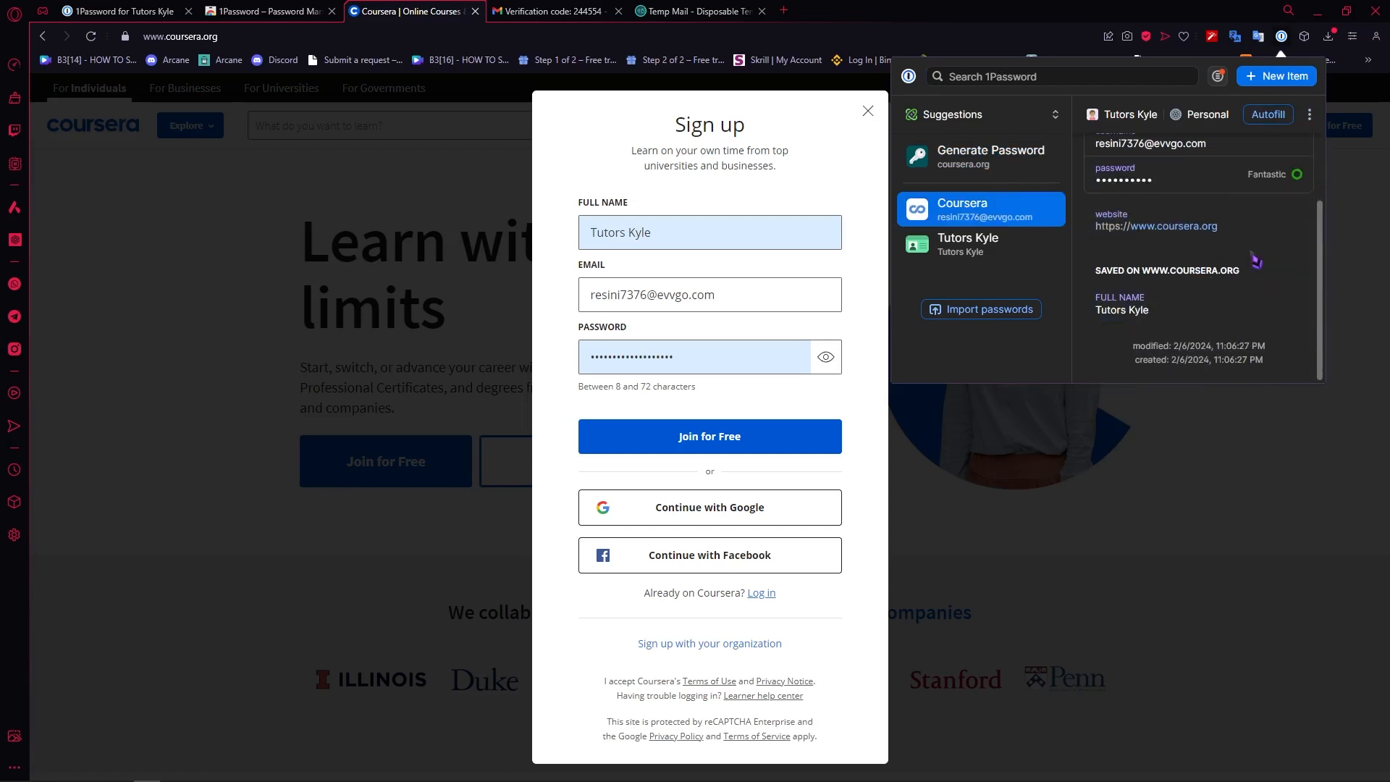
scroll(1234, 253, "up", 2)
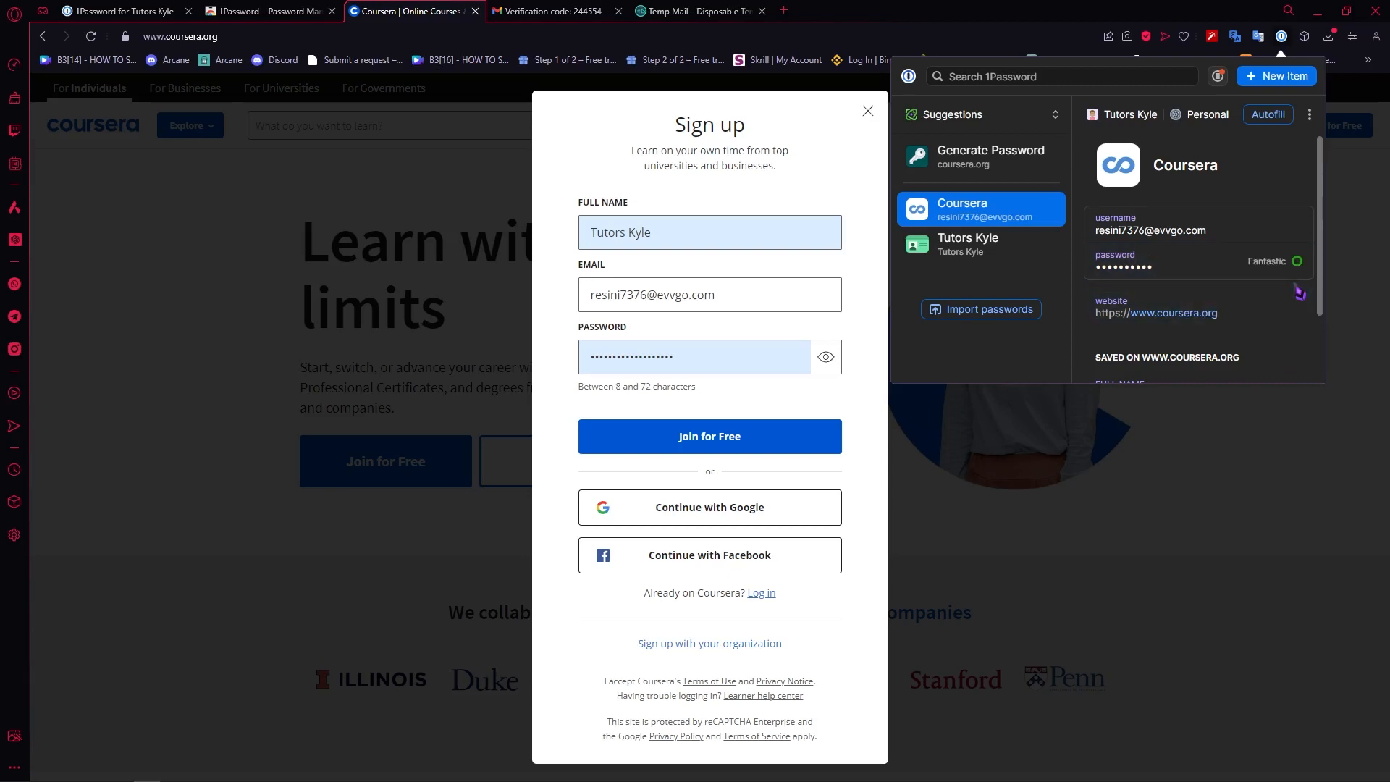
Step: Submit the Coursera sign-up form, skip the recommendations questionnaire, and bring up the Log In form
left_click(775, 434)
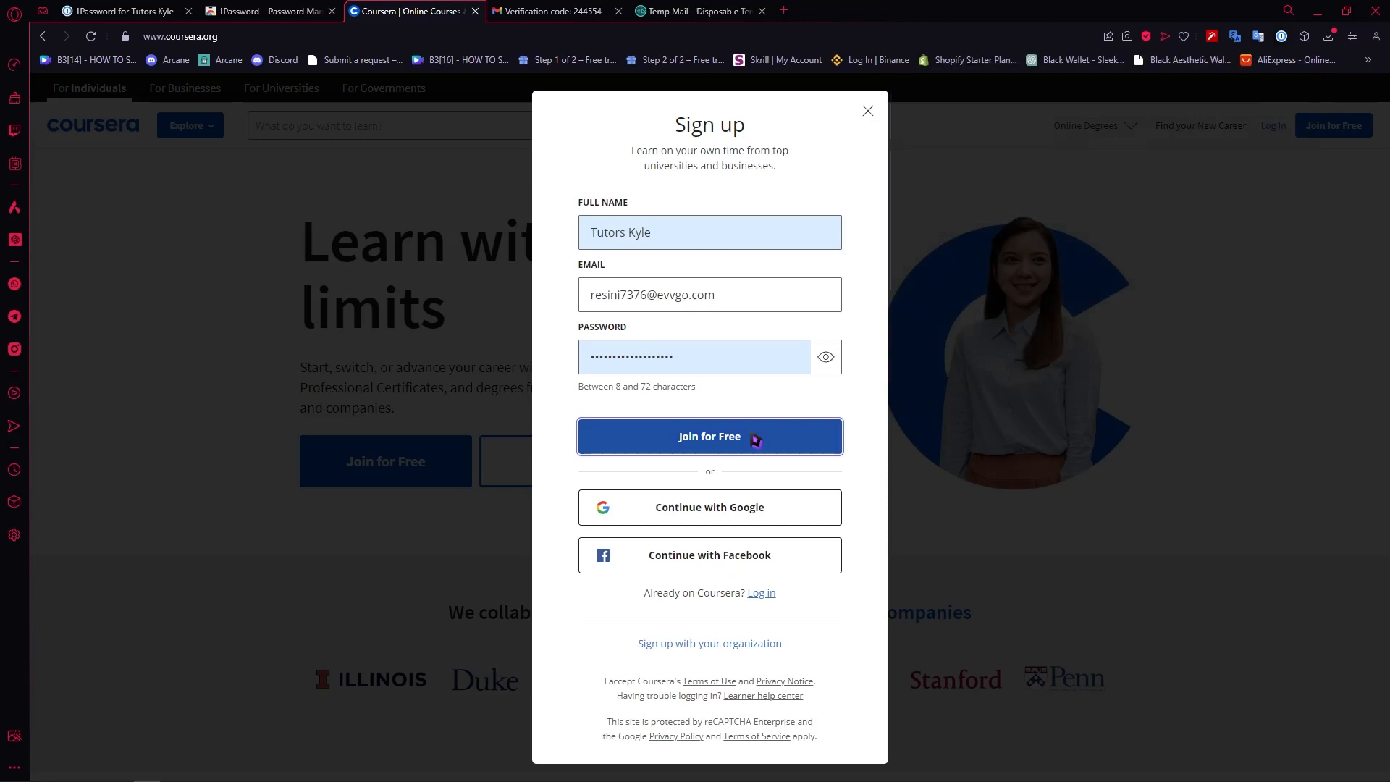
left_click(755, 440)
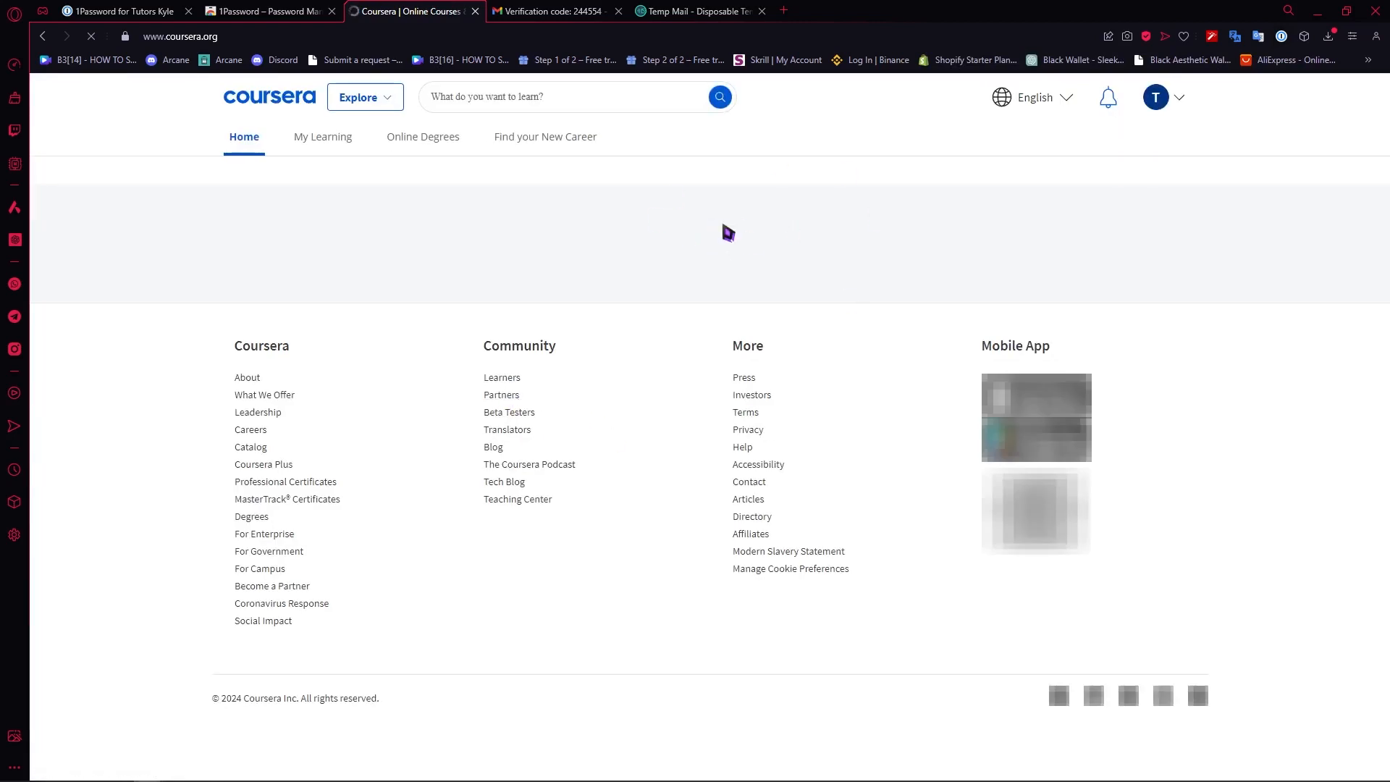
left_click(1178, 98)
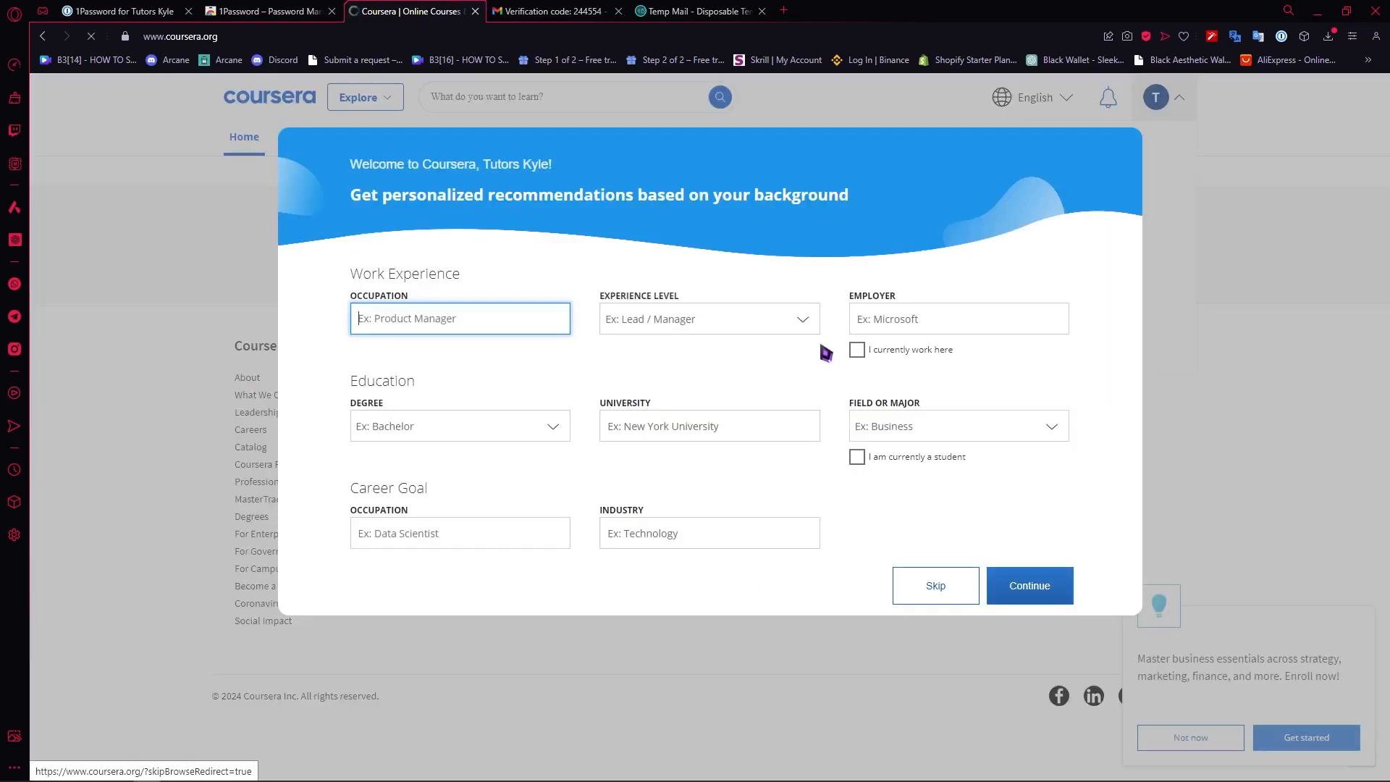
left_click(974, 592)
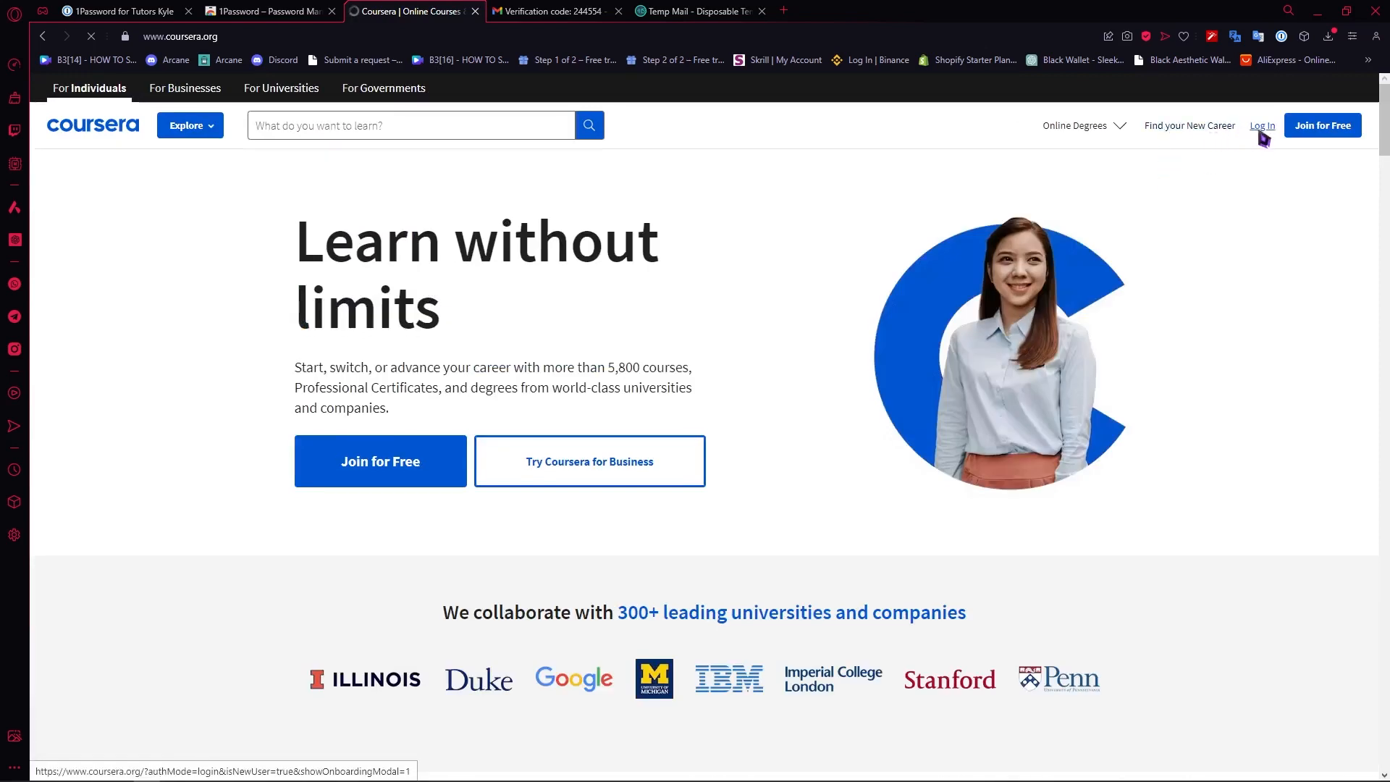
left_click(1261, 128)
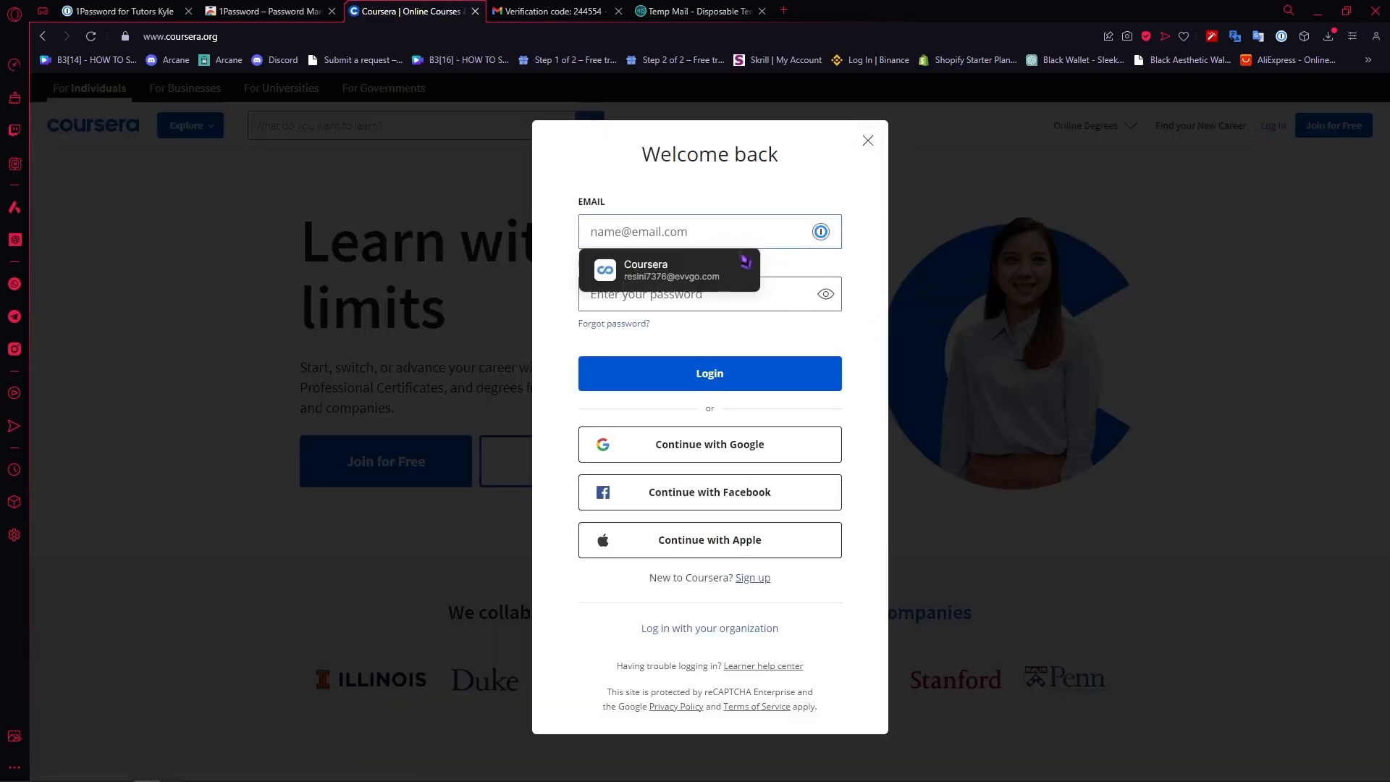
Step: Log in with the Coursera email and password filled by 1Password, skipping the personalization questions
left_click(650, 181)
left_click(590, 240)
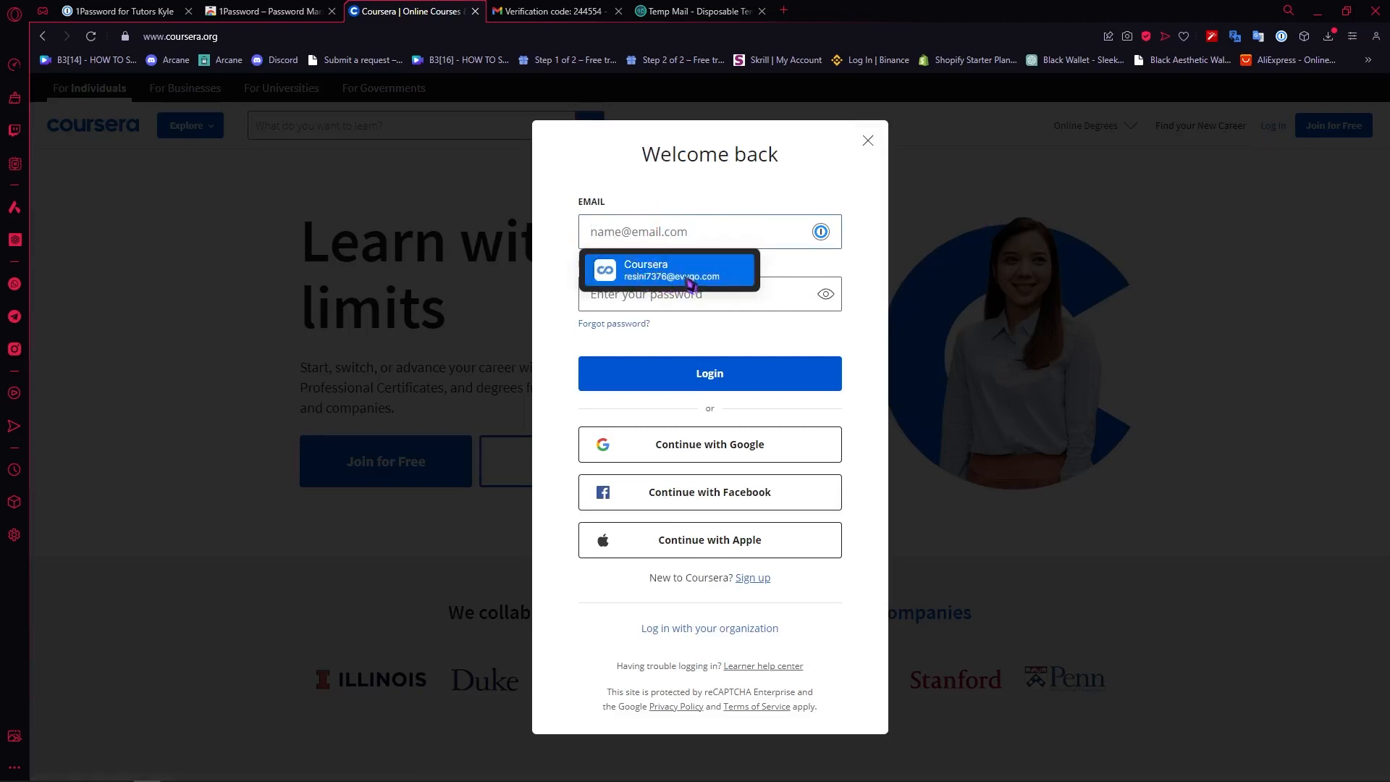
left_click(675, 273)
left_click(708, 384)
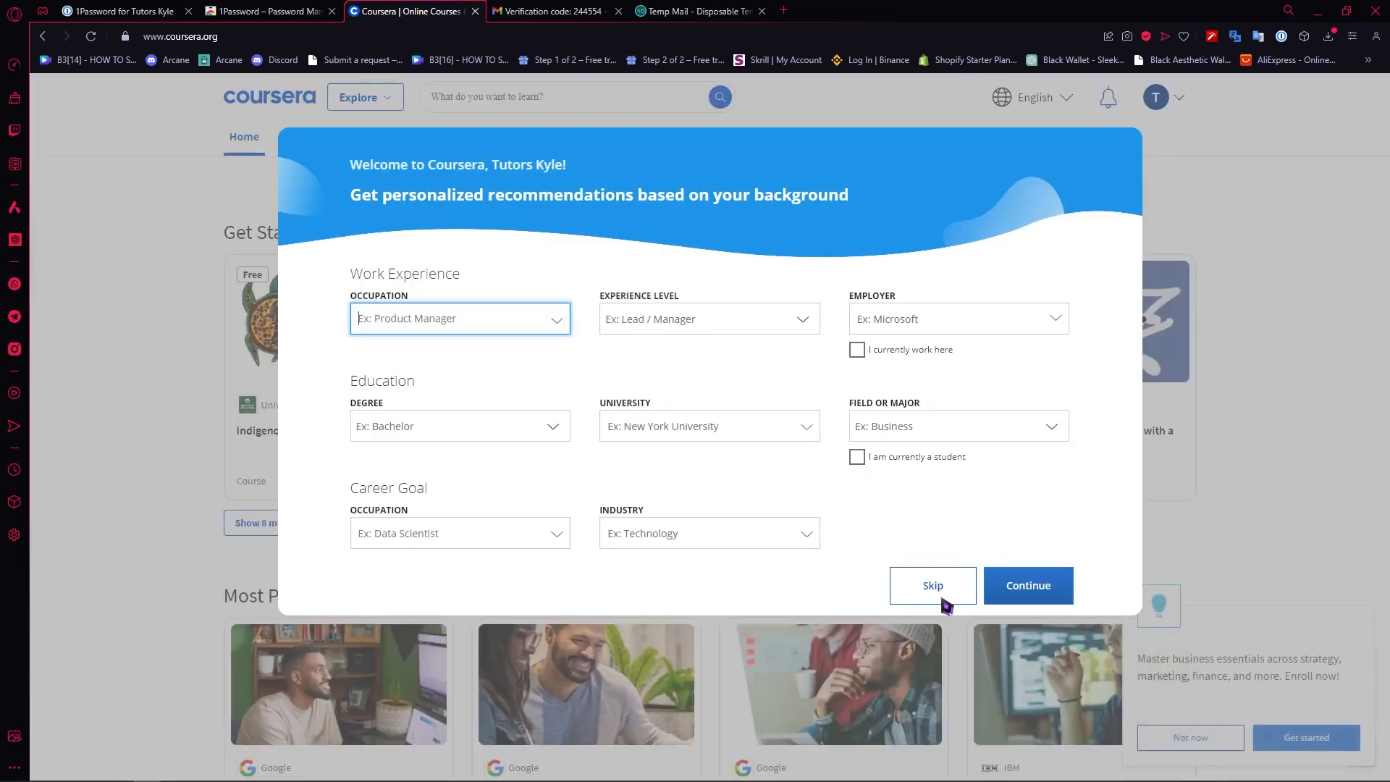
left_click(943, 598)
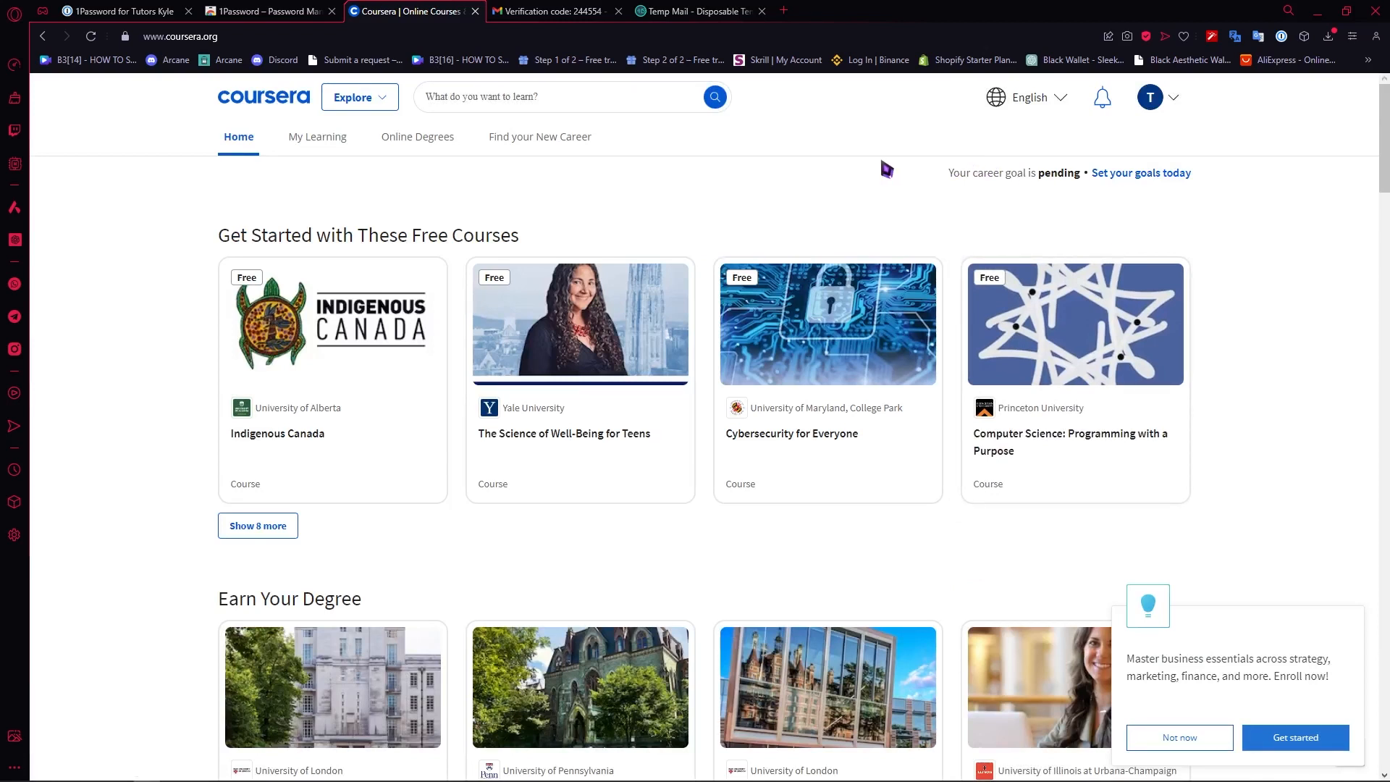
left_click(1162, 97)
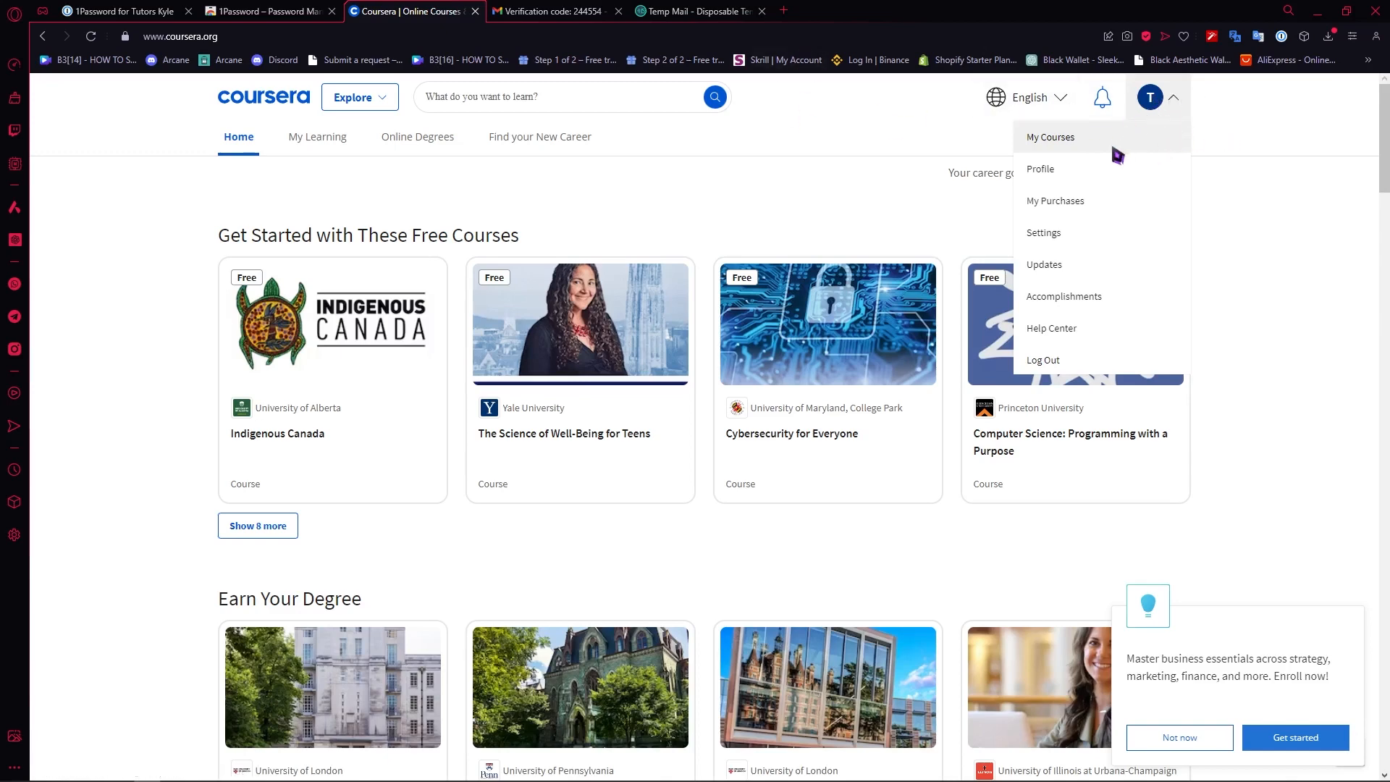
Step: In Coursera account settings, start enabling Two-Factor Authentication
left_click(1064, 232)
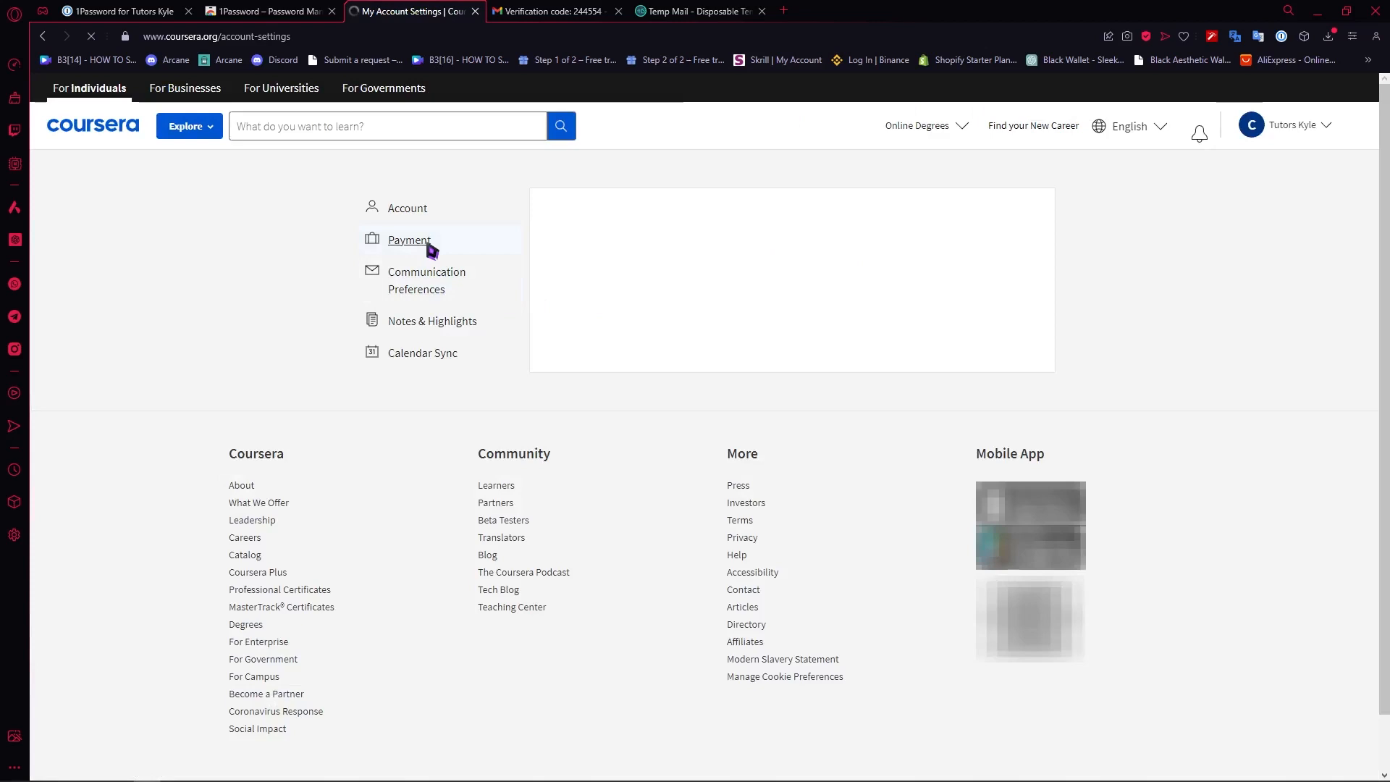
scroll(619, 441, "down", 2)
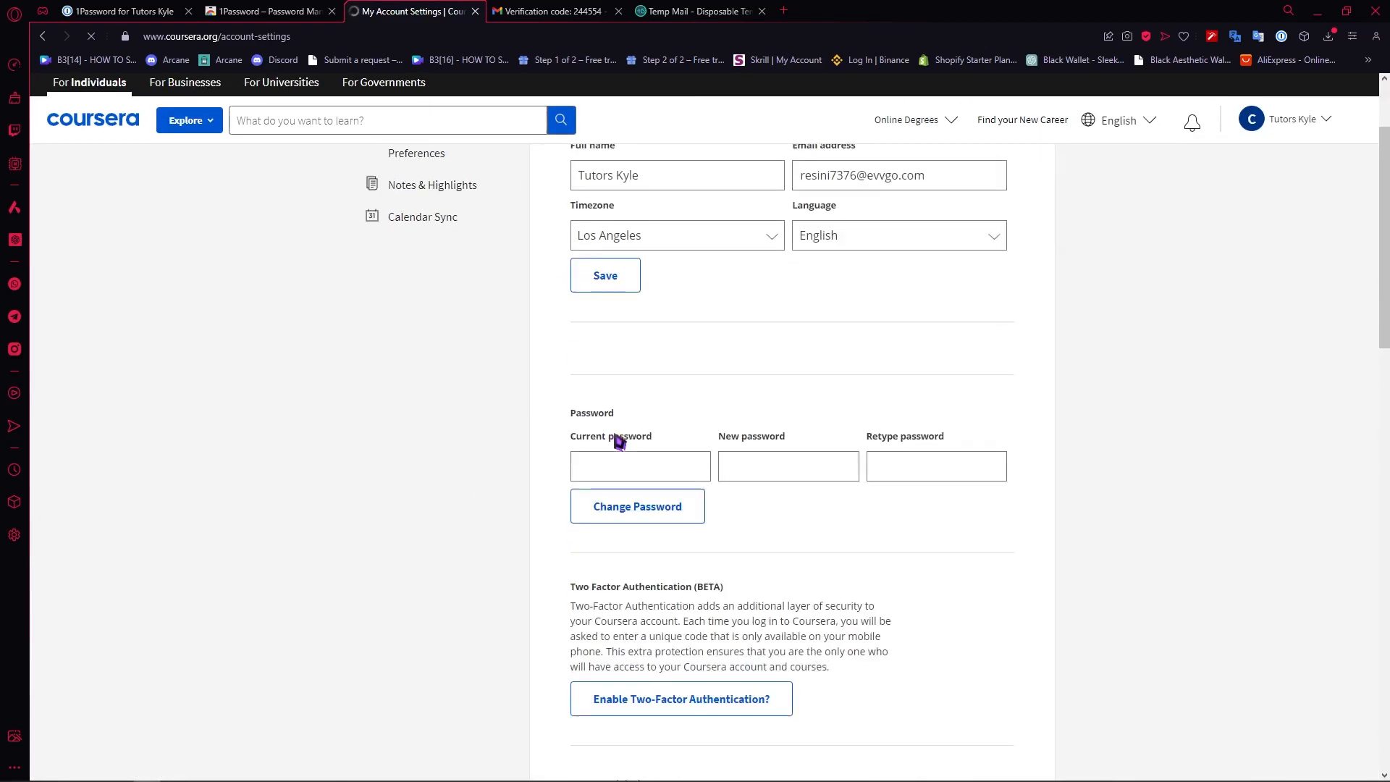
scroll(622, 434, "down", 4)
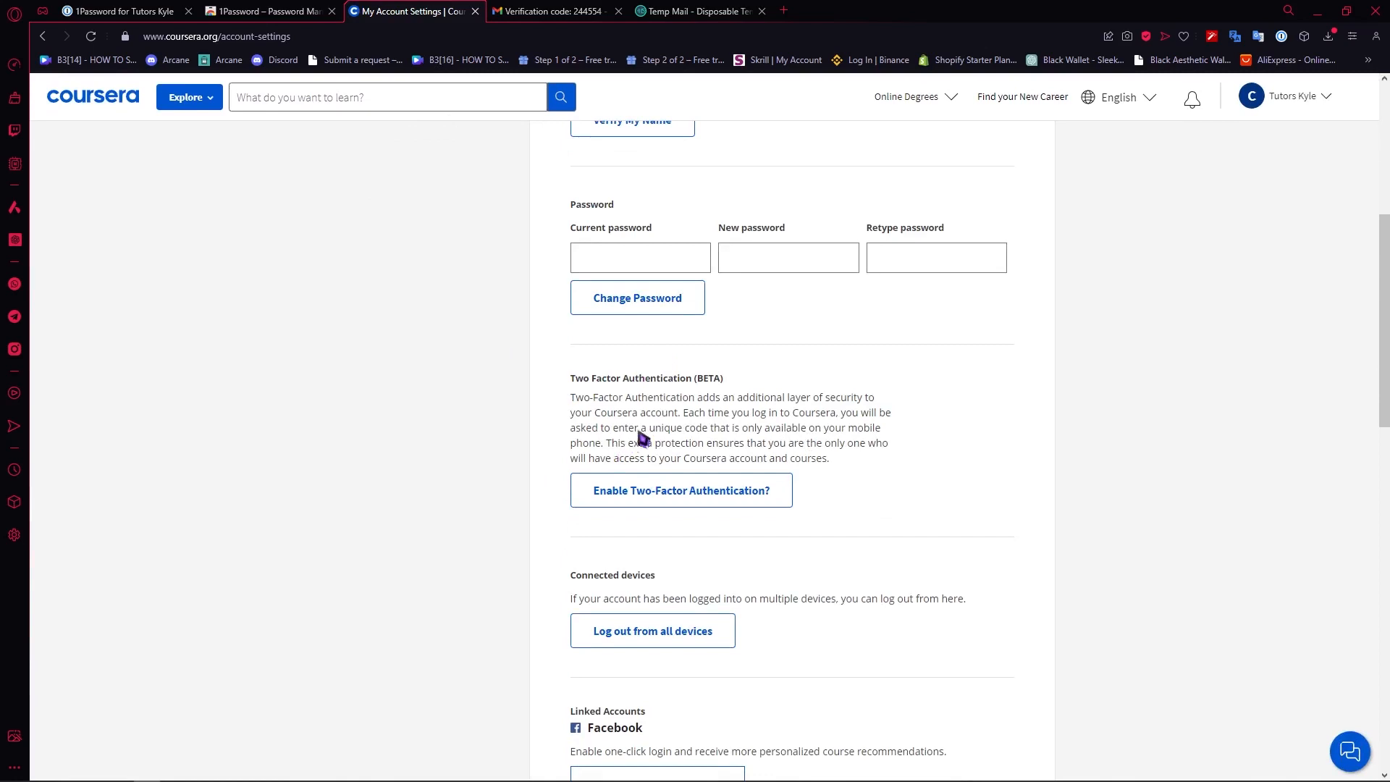
left_click(651, 491)
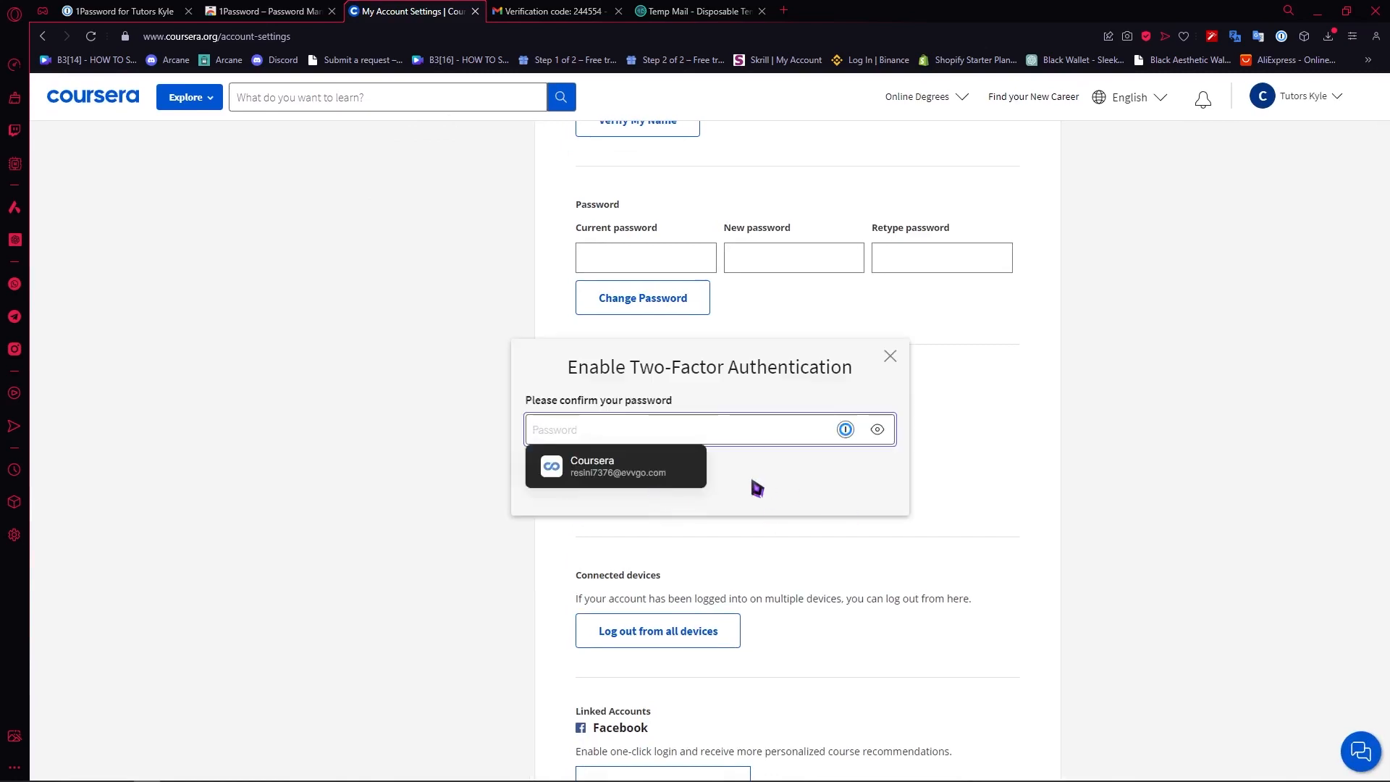
Step: Confirm with the 1Password-filled password to reach the 2FA QR code step
left_click(635, 465)
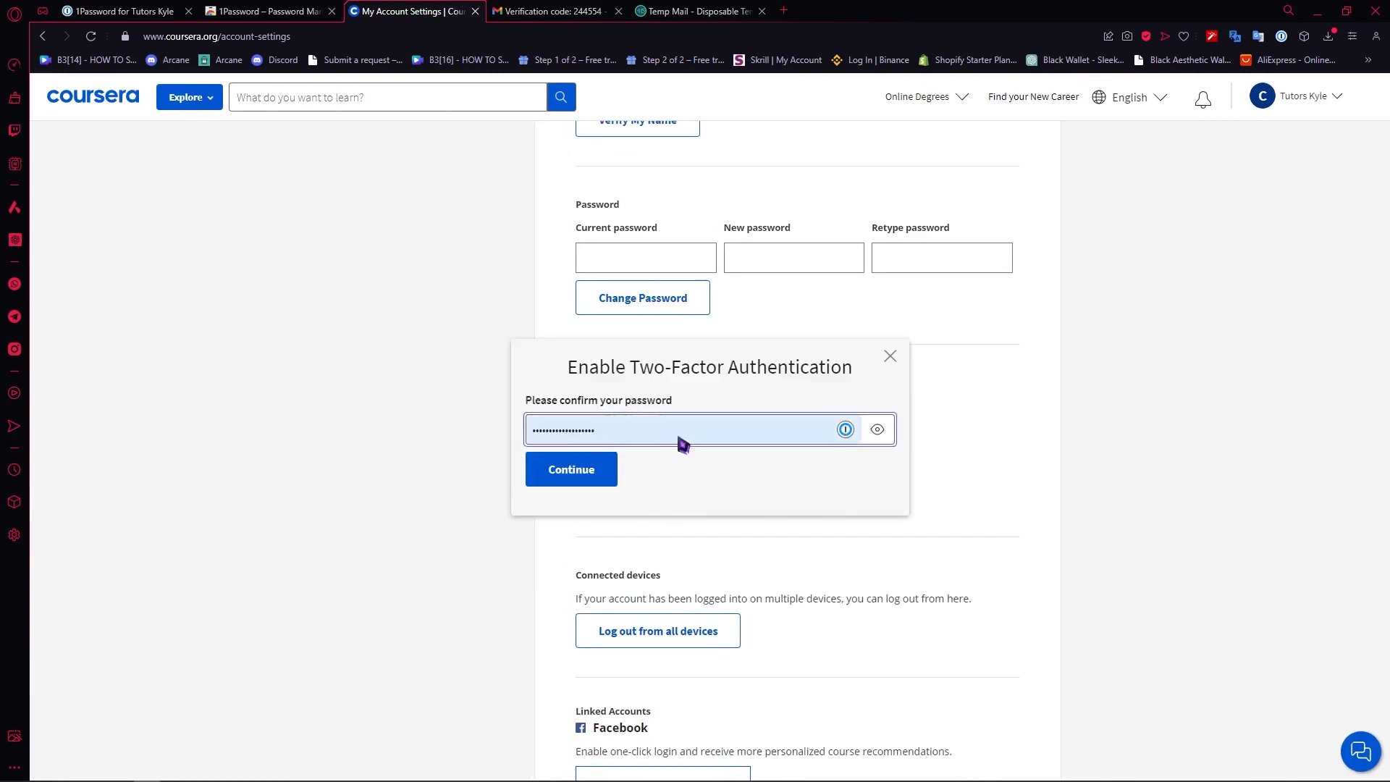
left_click(604, 476)
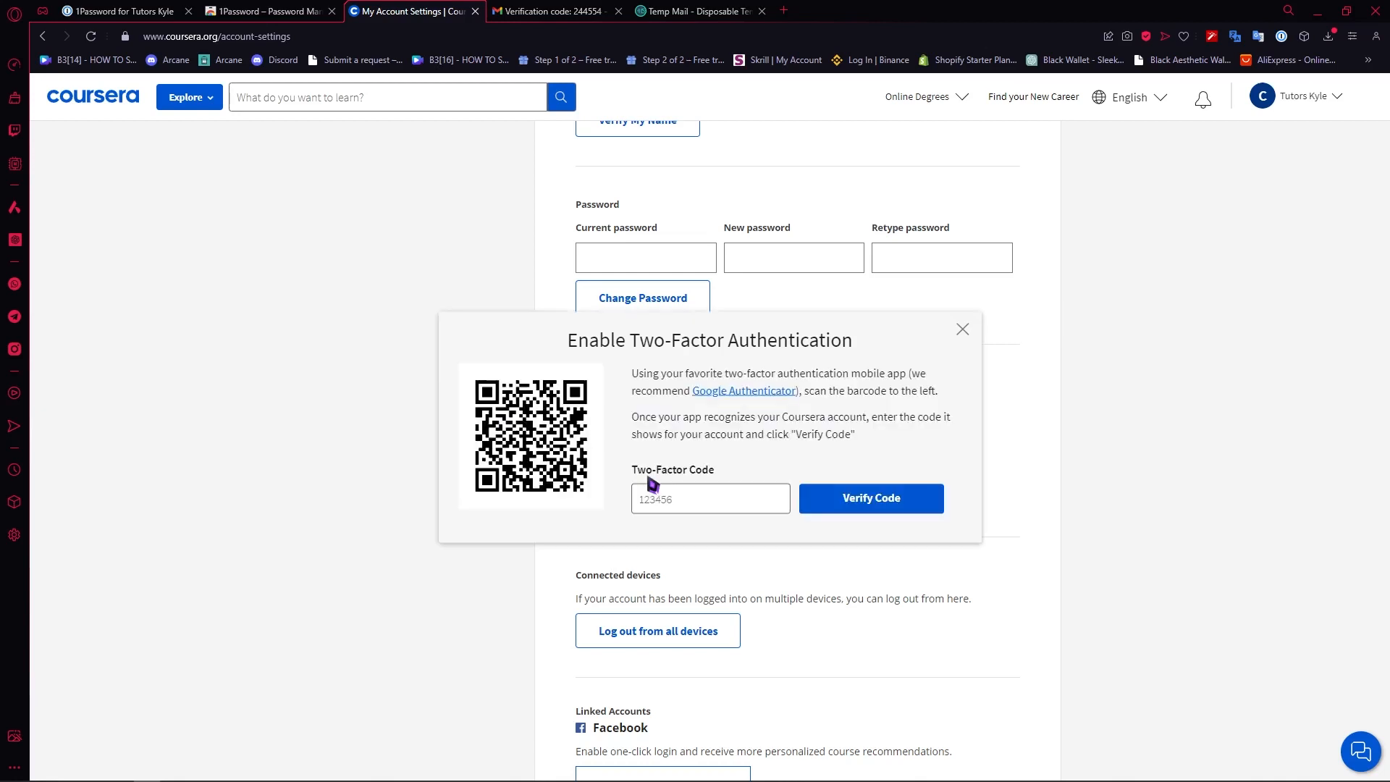
left_click(853, 501)
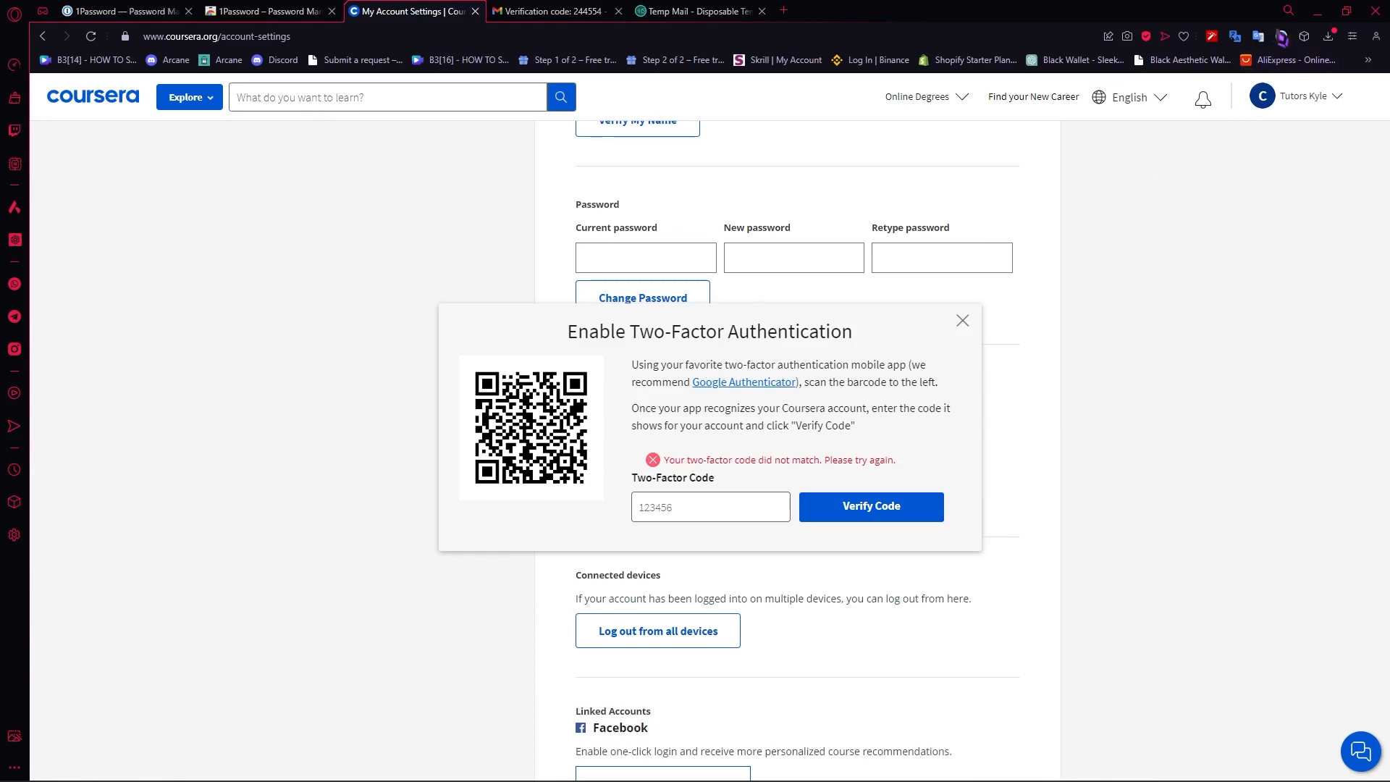
left_click(1282, 37)
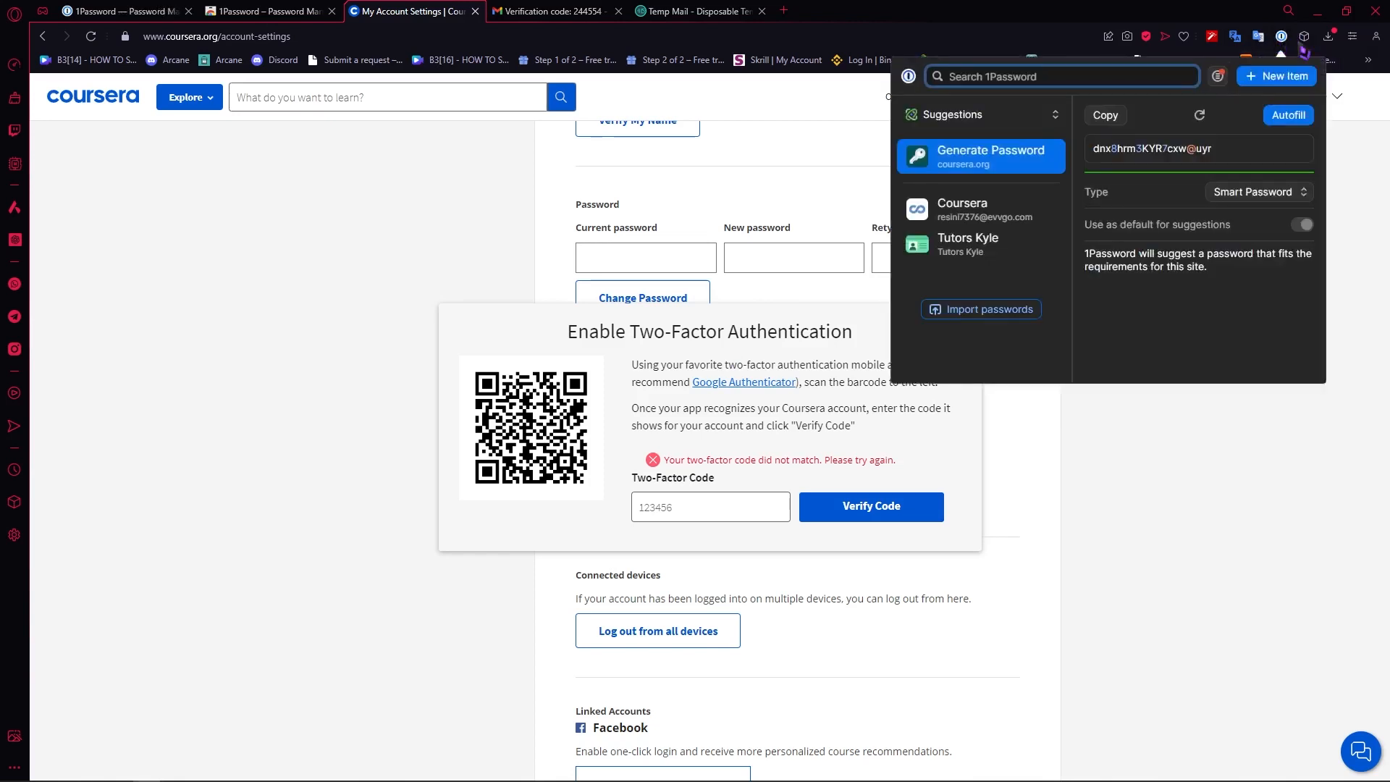
Step: Scan Coursera's QR code into the Coursera item as a one-time password and copy it
left_click(973, 213)
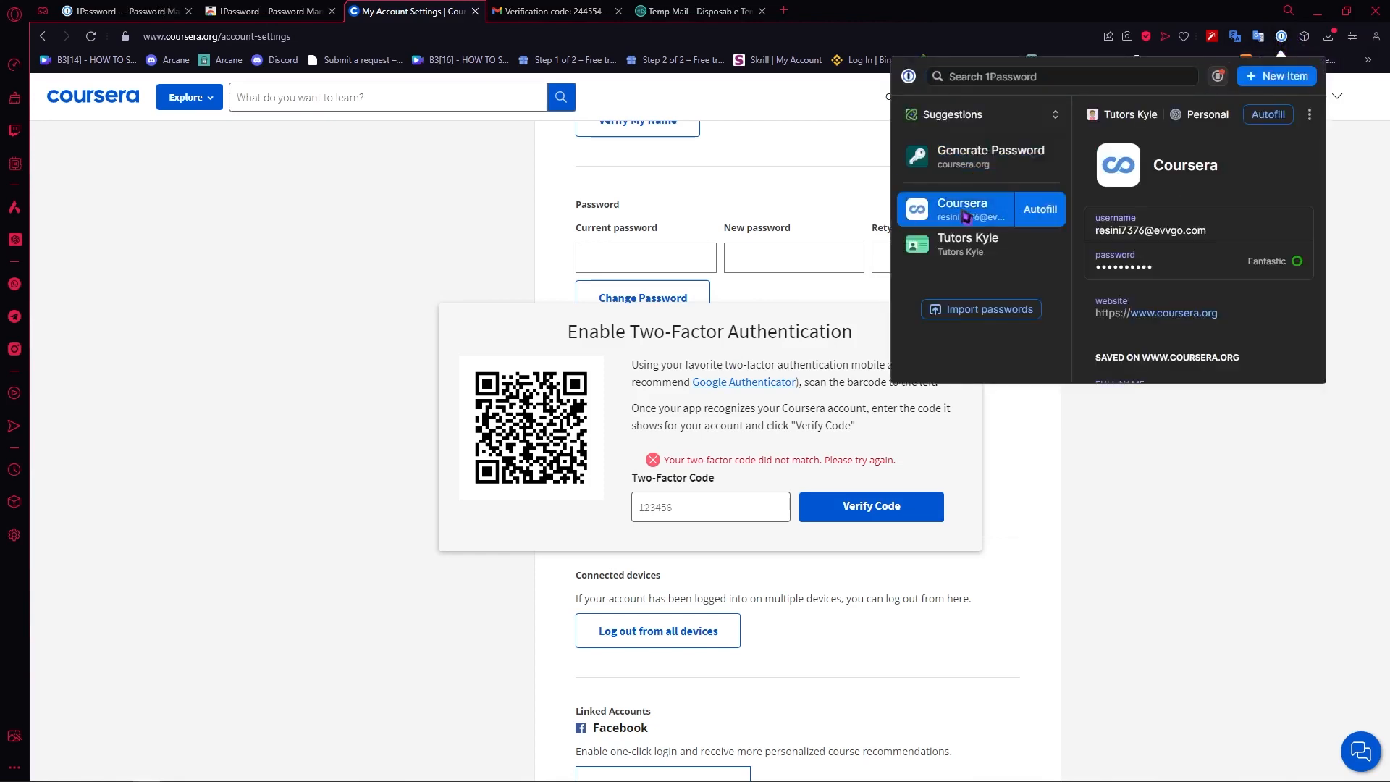
left_click(1309, 116)
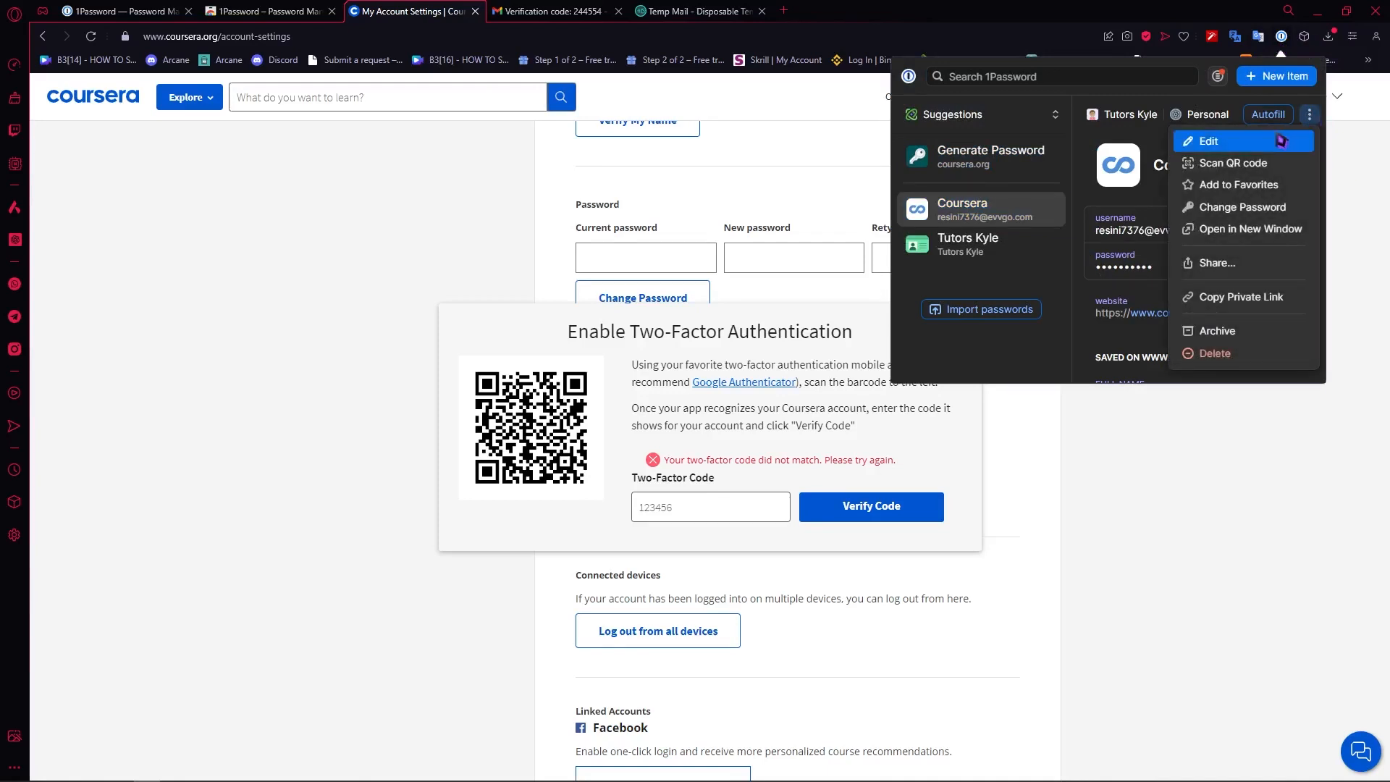
left_click(1223, 164)
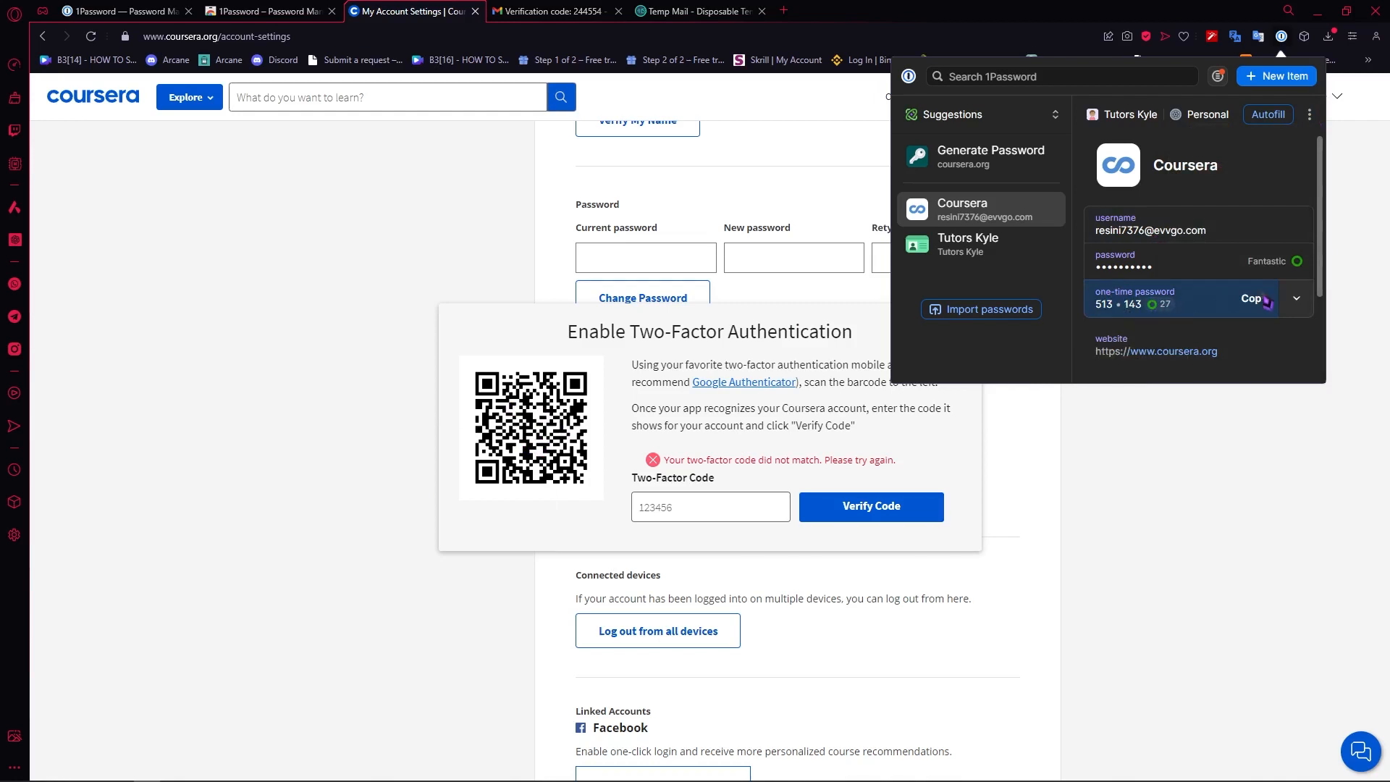
left_click(1254, 298)
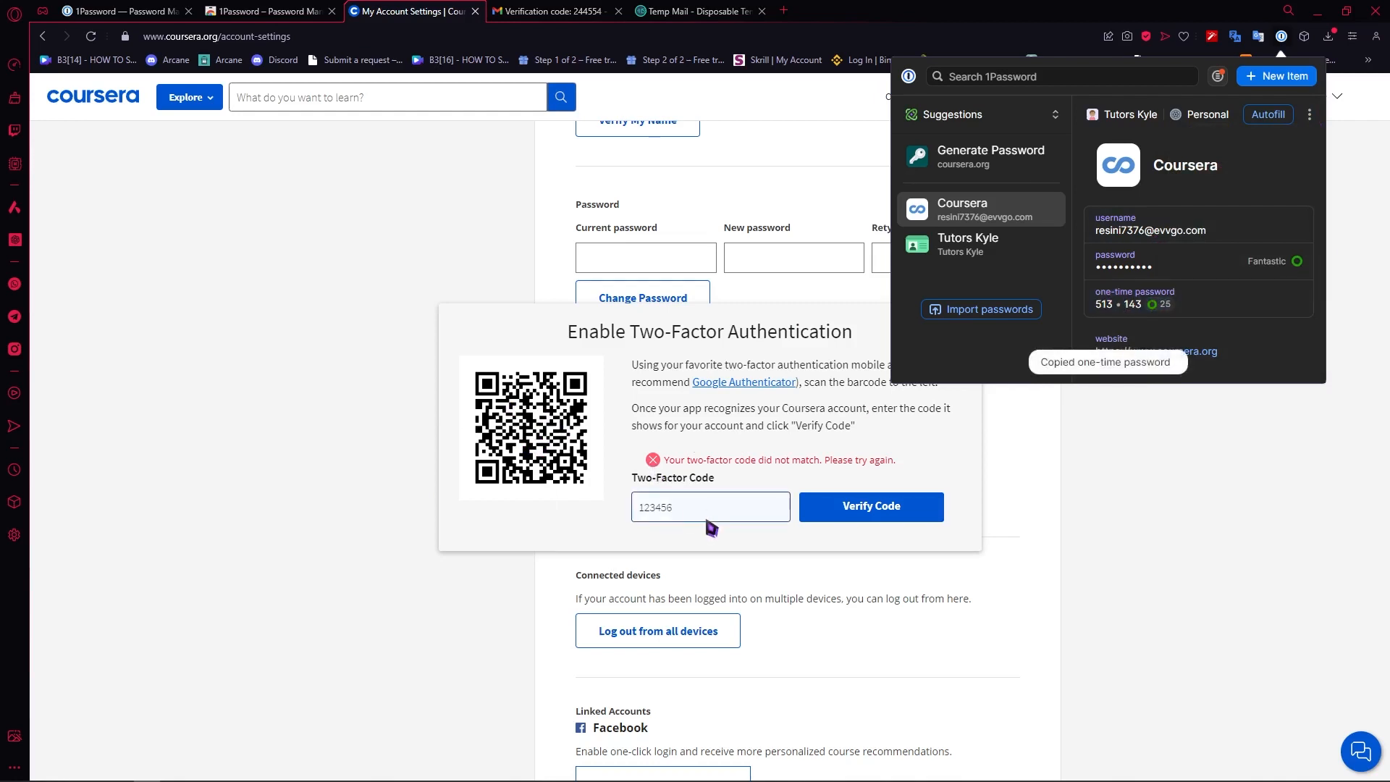
Step: Fill the Two-Factor Code field with the one-time code and verify it
left_click(636, 515)
left_click(707, 550)
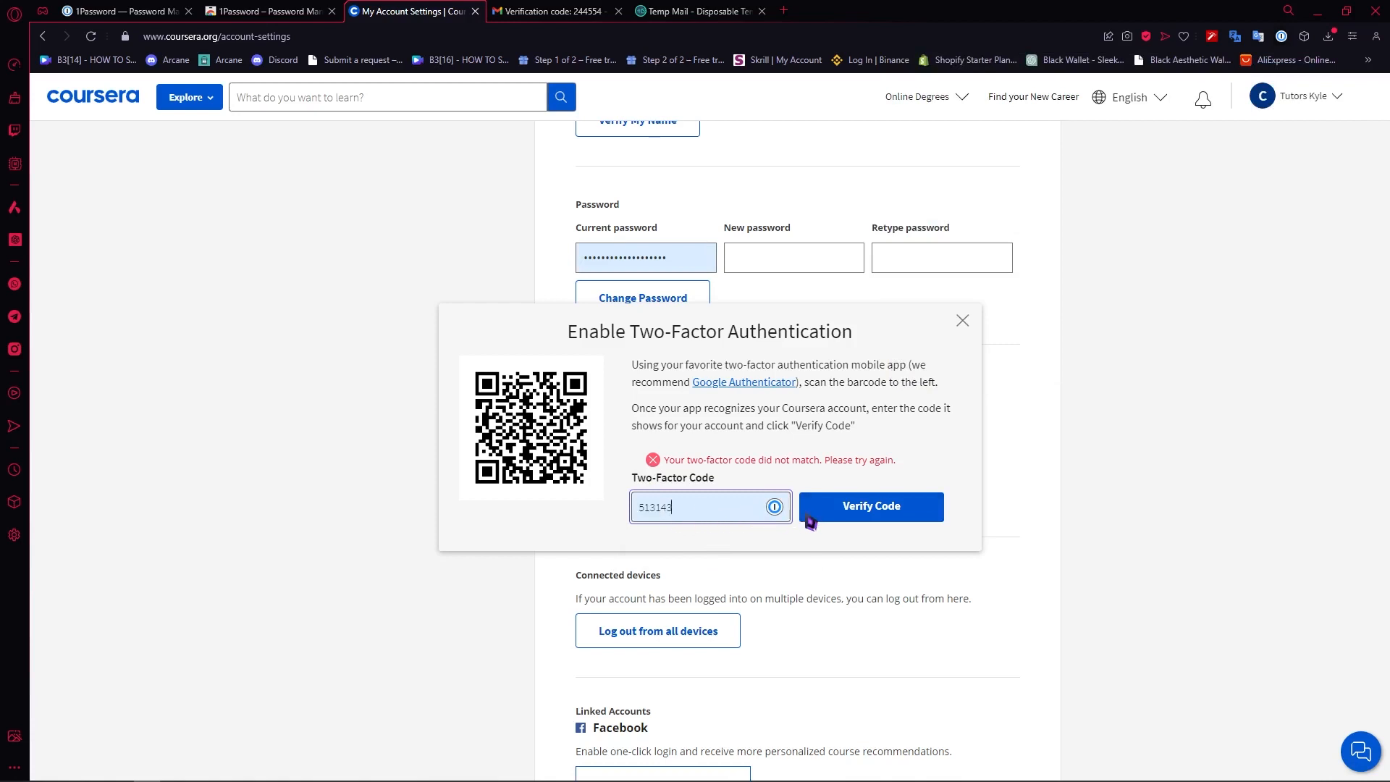
left_click(854, 520)
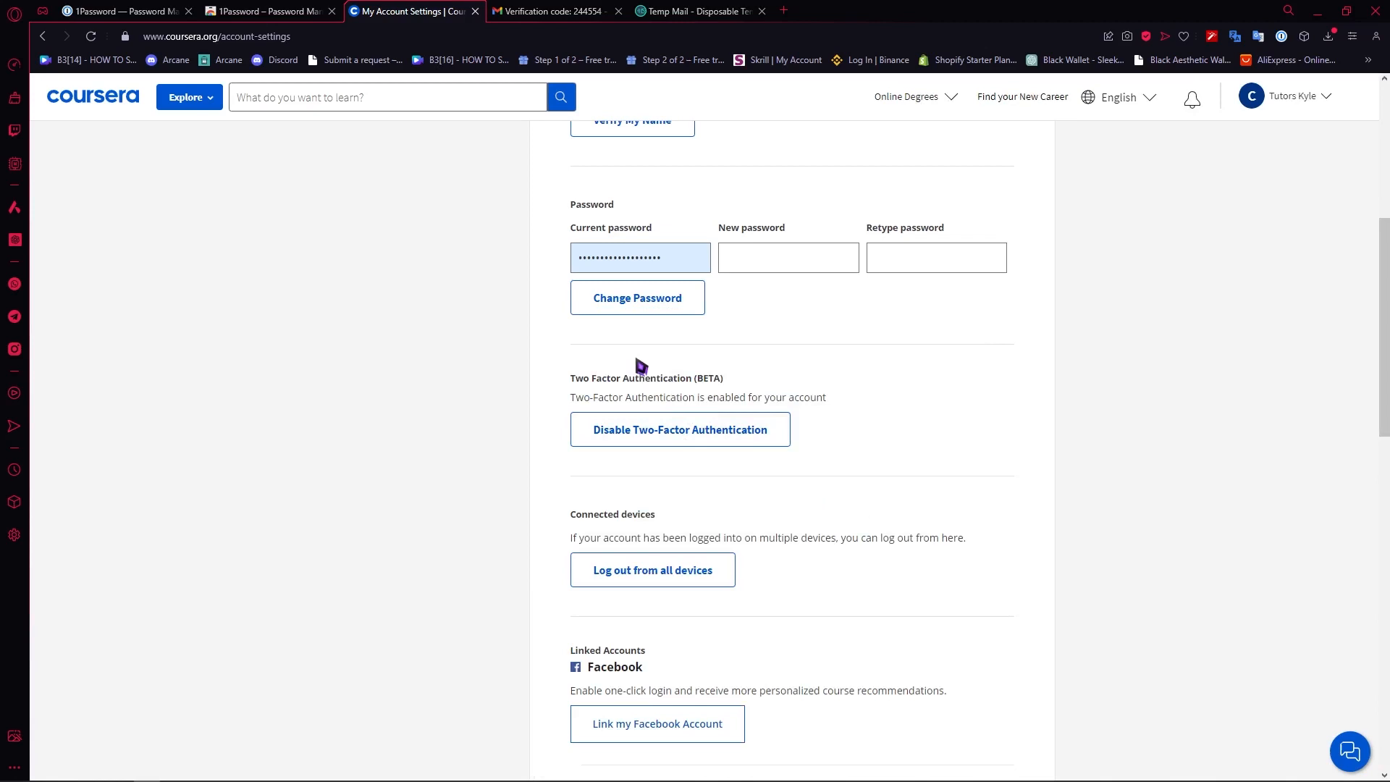
left_click(1280, 38)
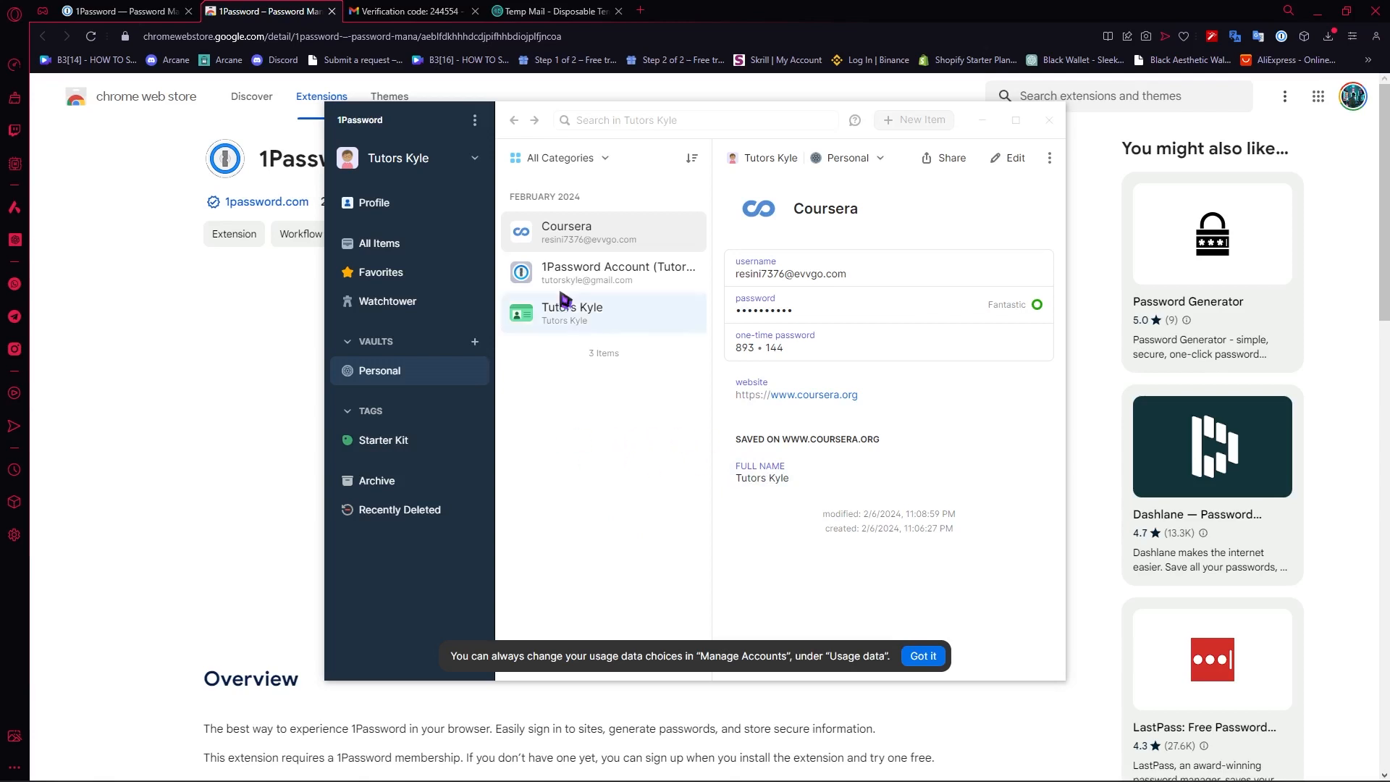
Step: Show the Coursera login with its live one-time password in the 1Password app
left_click(583, 228)
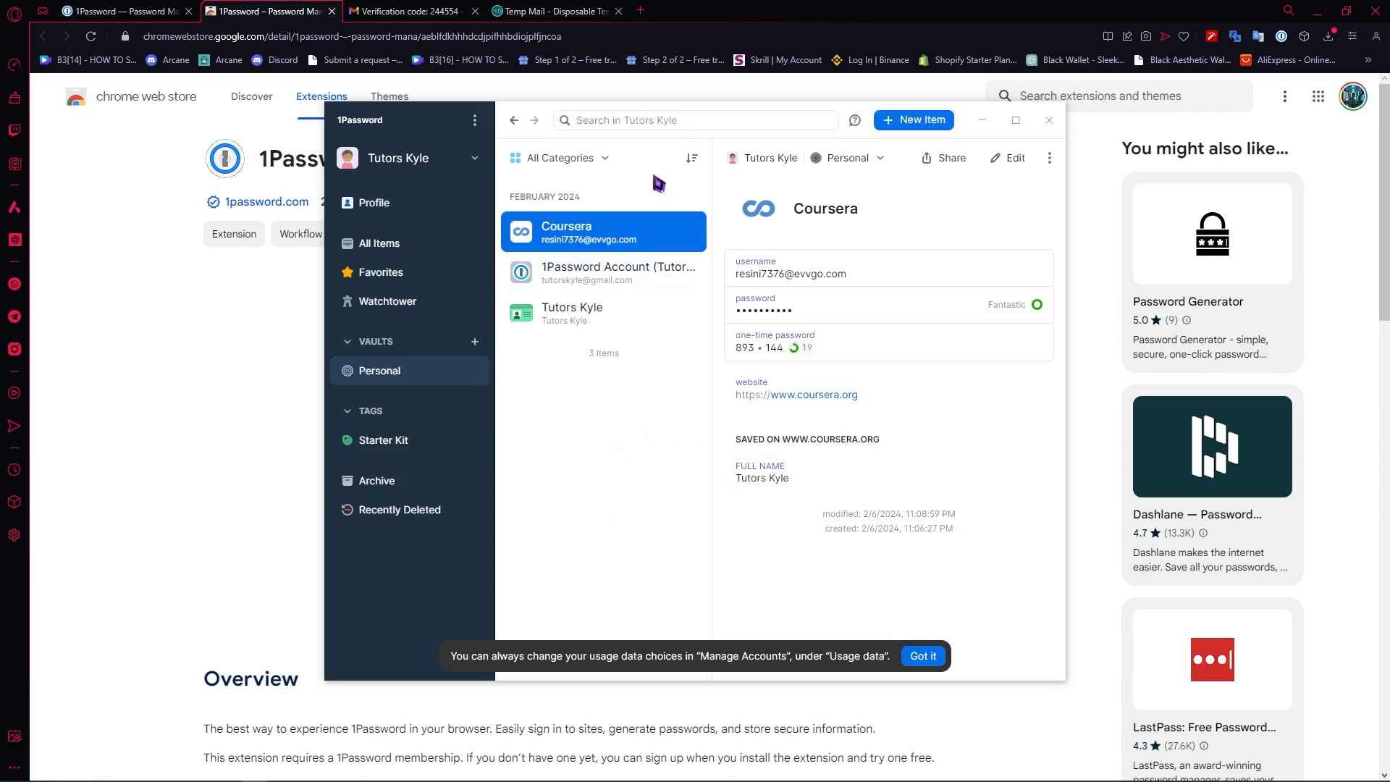
Step: Set up sharing of the Coursera login with a 7-day expiry, available to anyone with the link
left_click(953, 160)
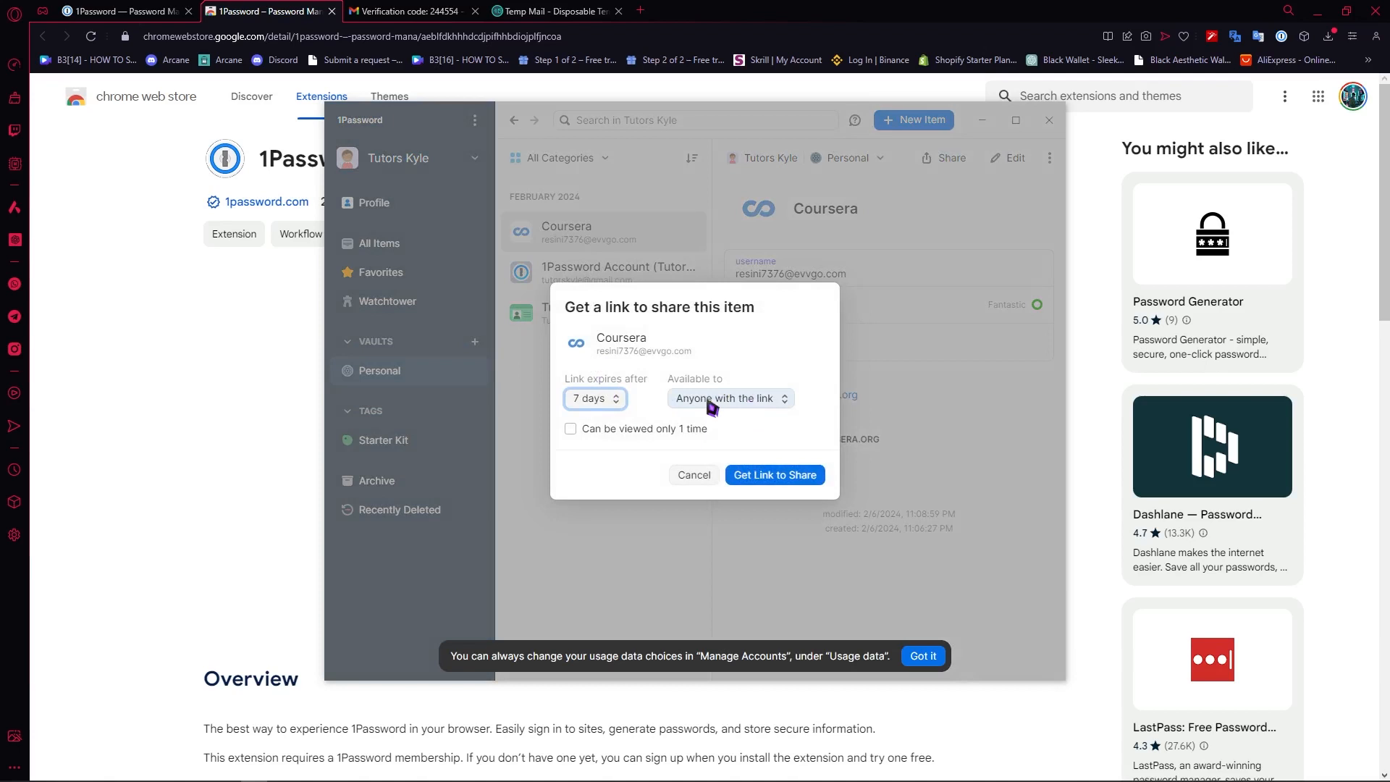
left_click(607, 400)
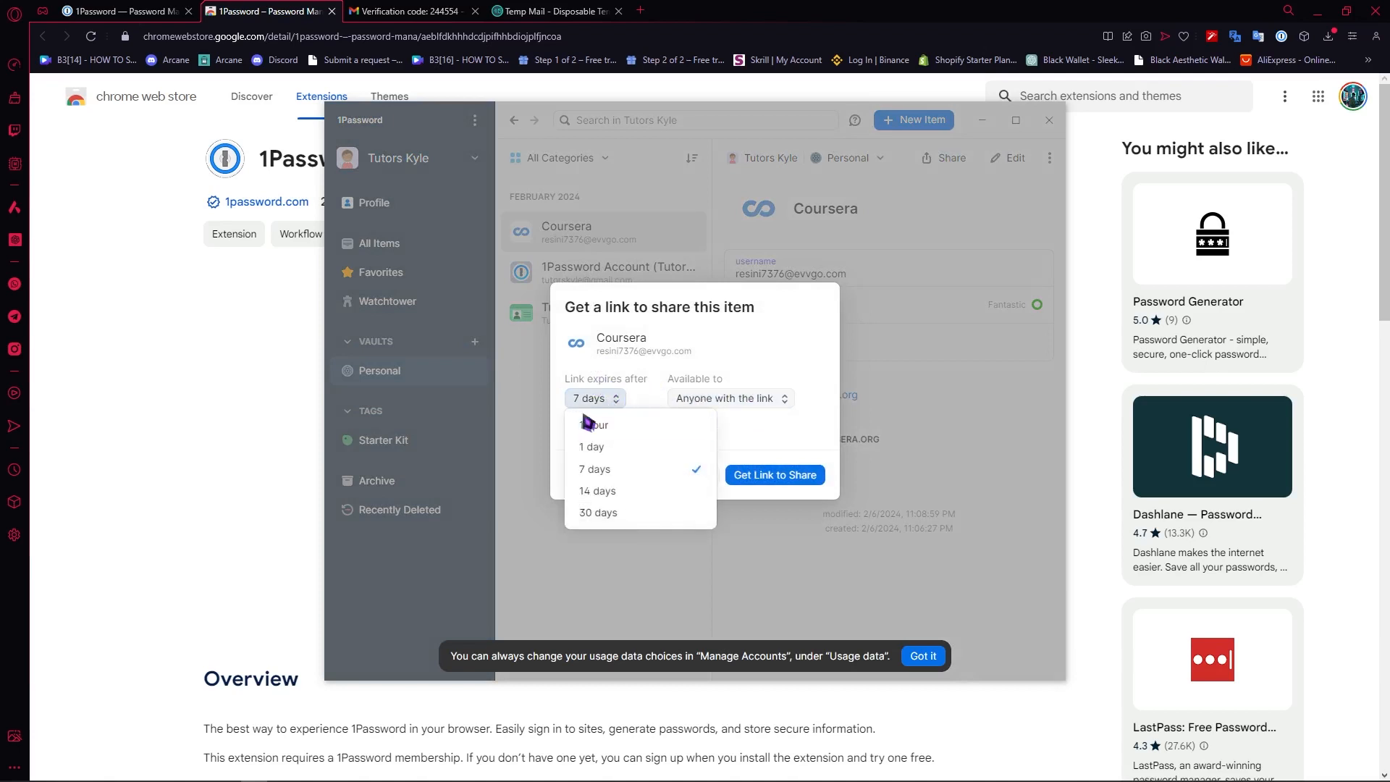
left_click(635, 469)
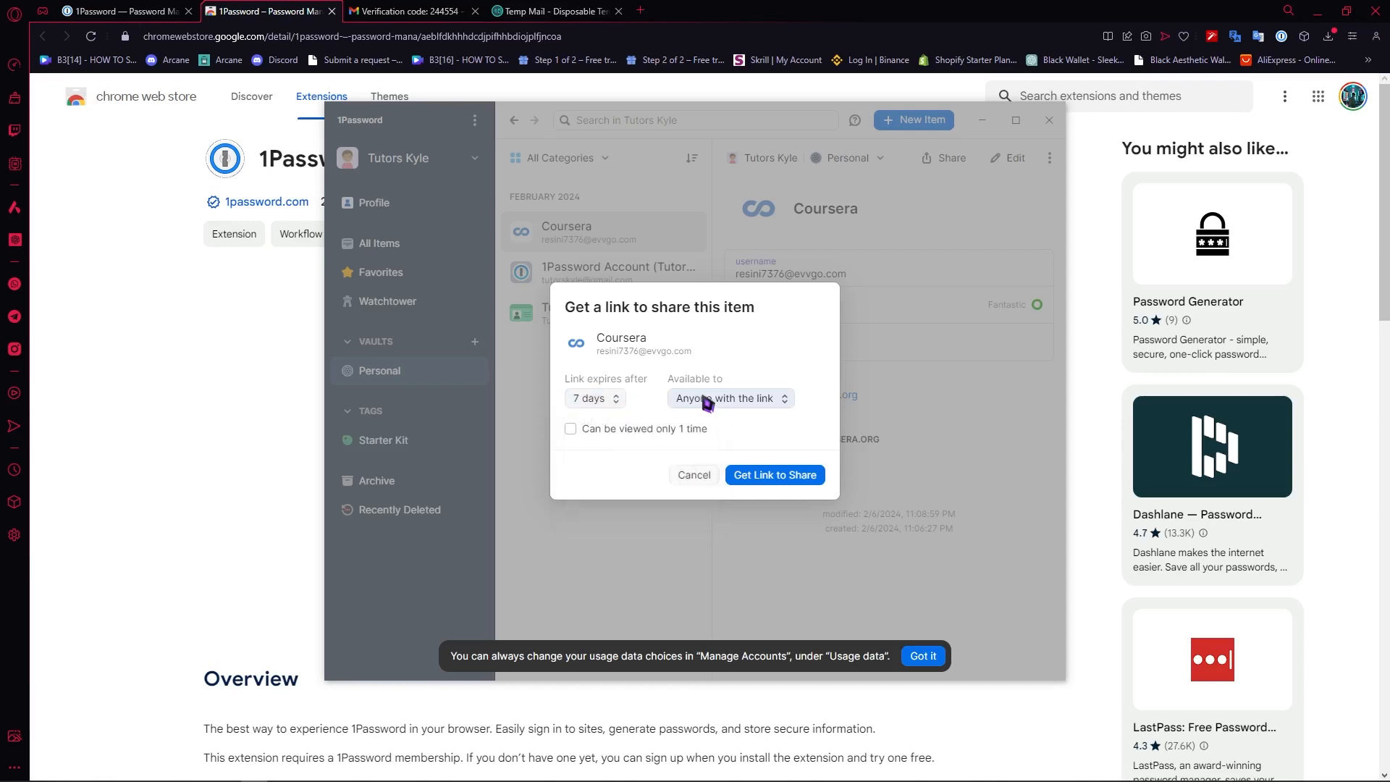
left_click(717, 398)
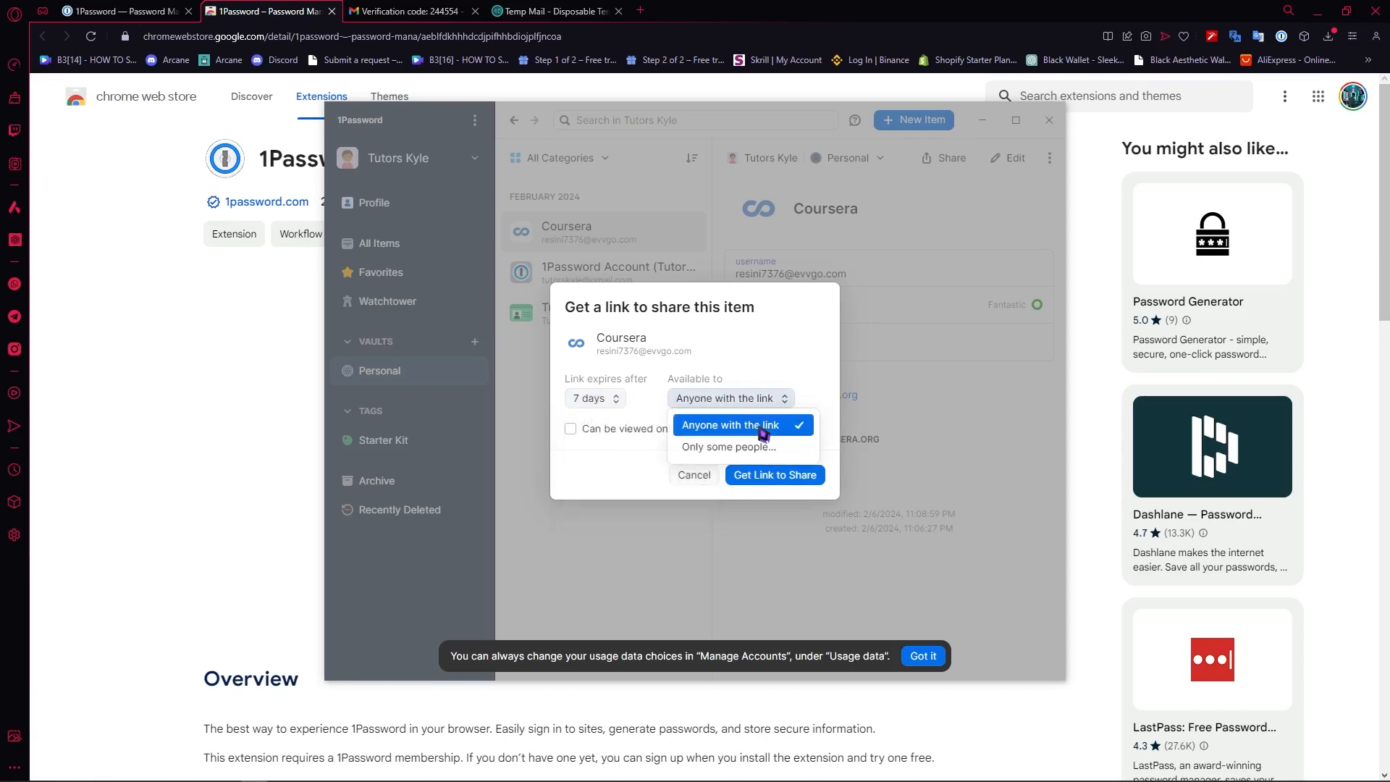
left_click(767, 368)
left_click(763, 398)
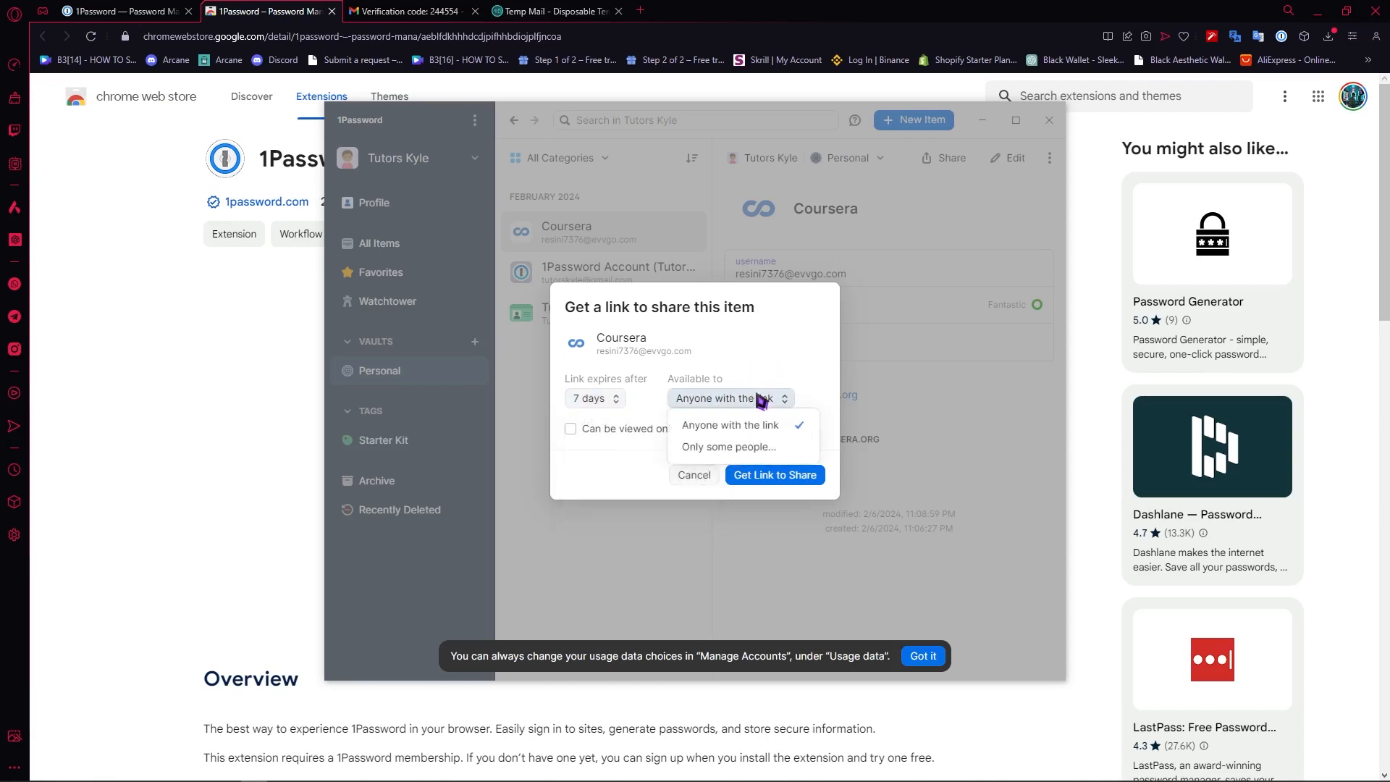
left_click(711, 448)
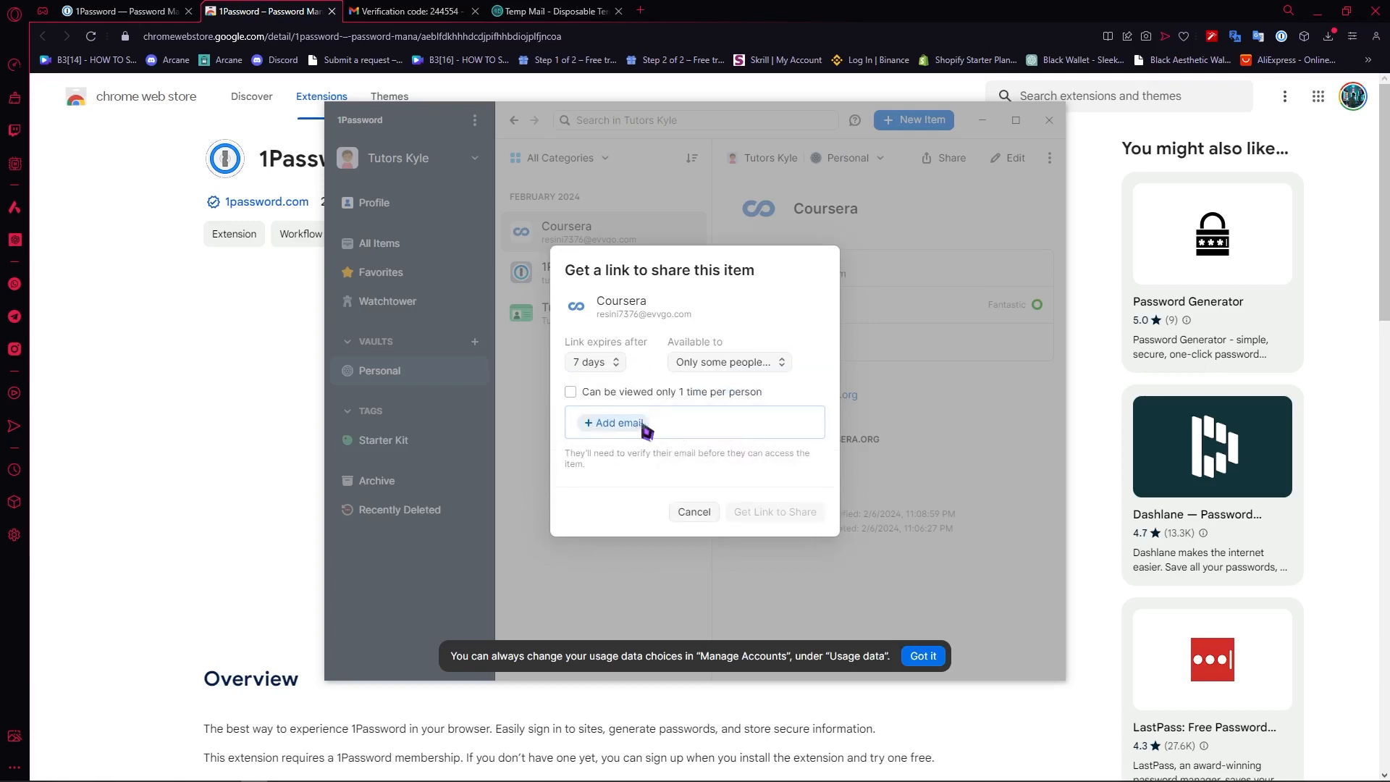
left_click(742, 364)
left_click(742, 392)
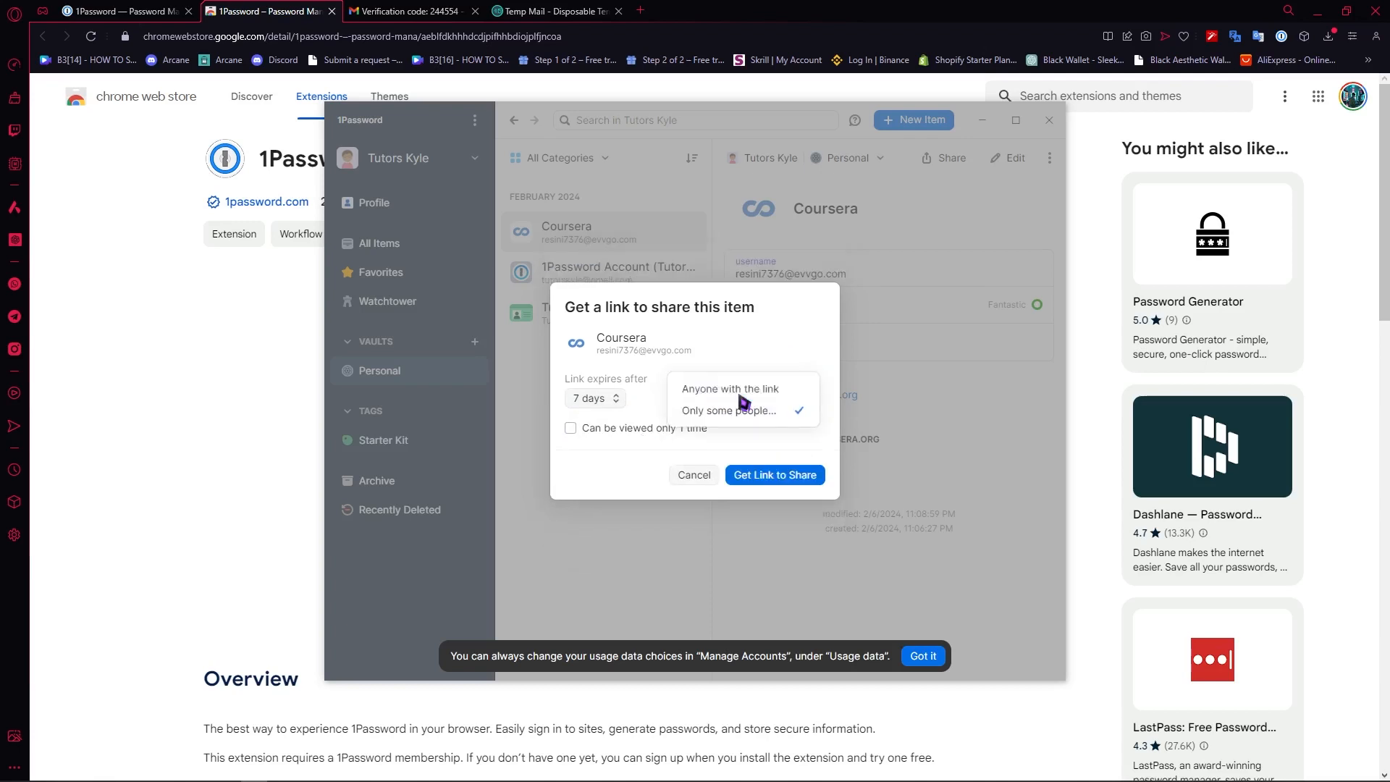
Step: Generate and copy the share link, then view the identity item's details
left_click(767, 483)
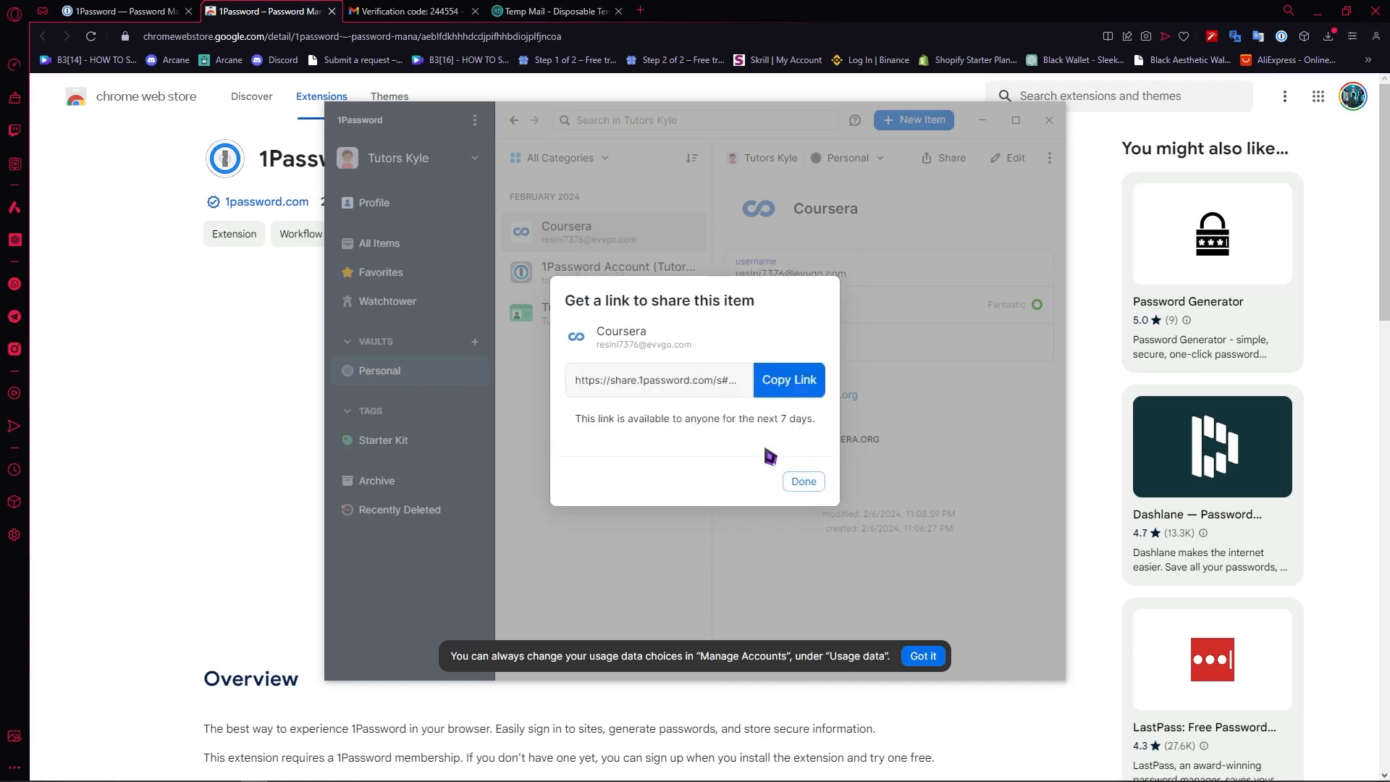
left_click(762, 392)
left_click(816, 481)
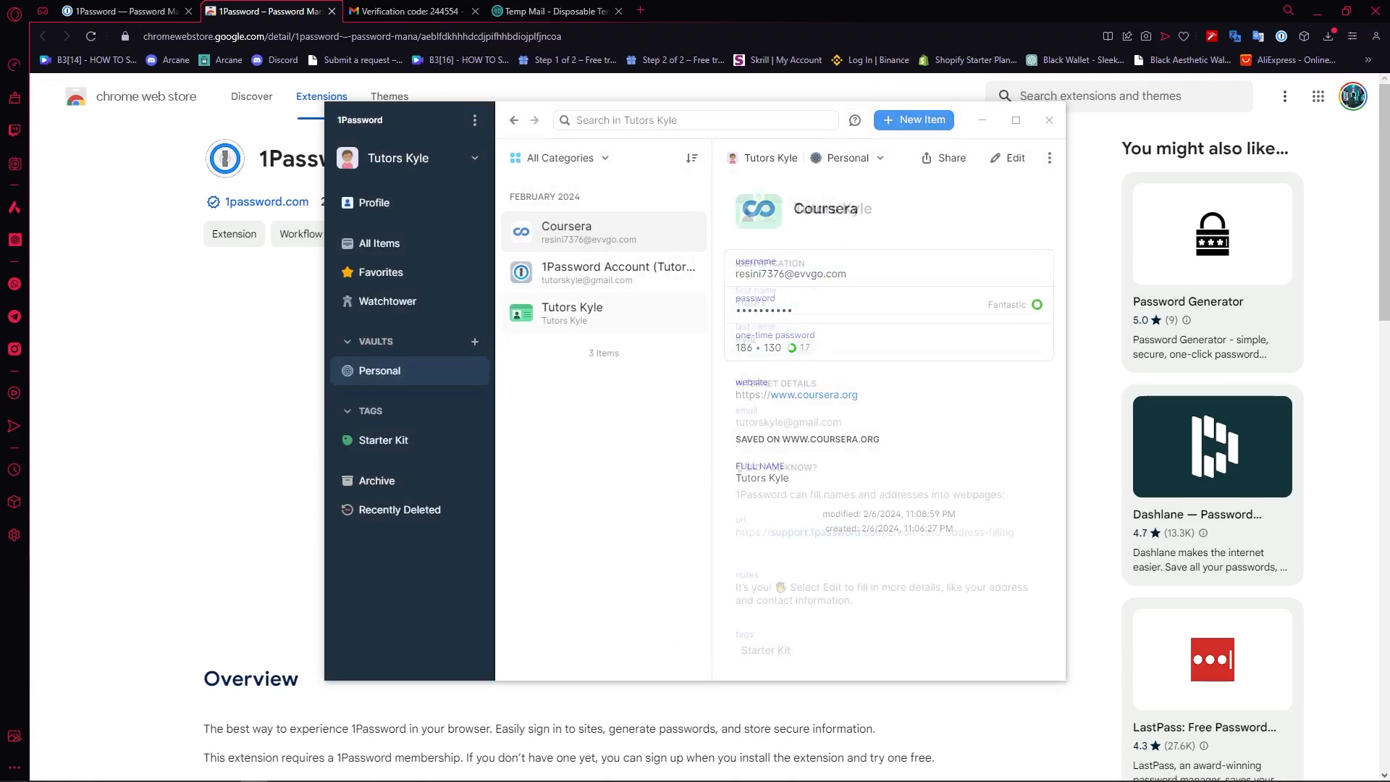
left_click(571, 311)
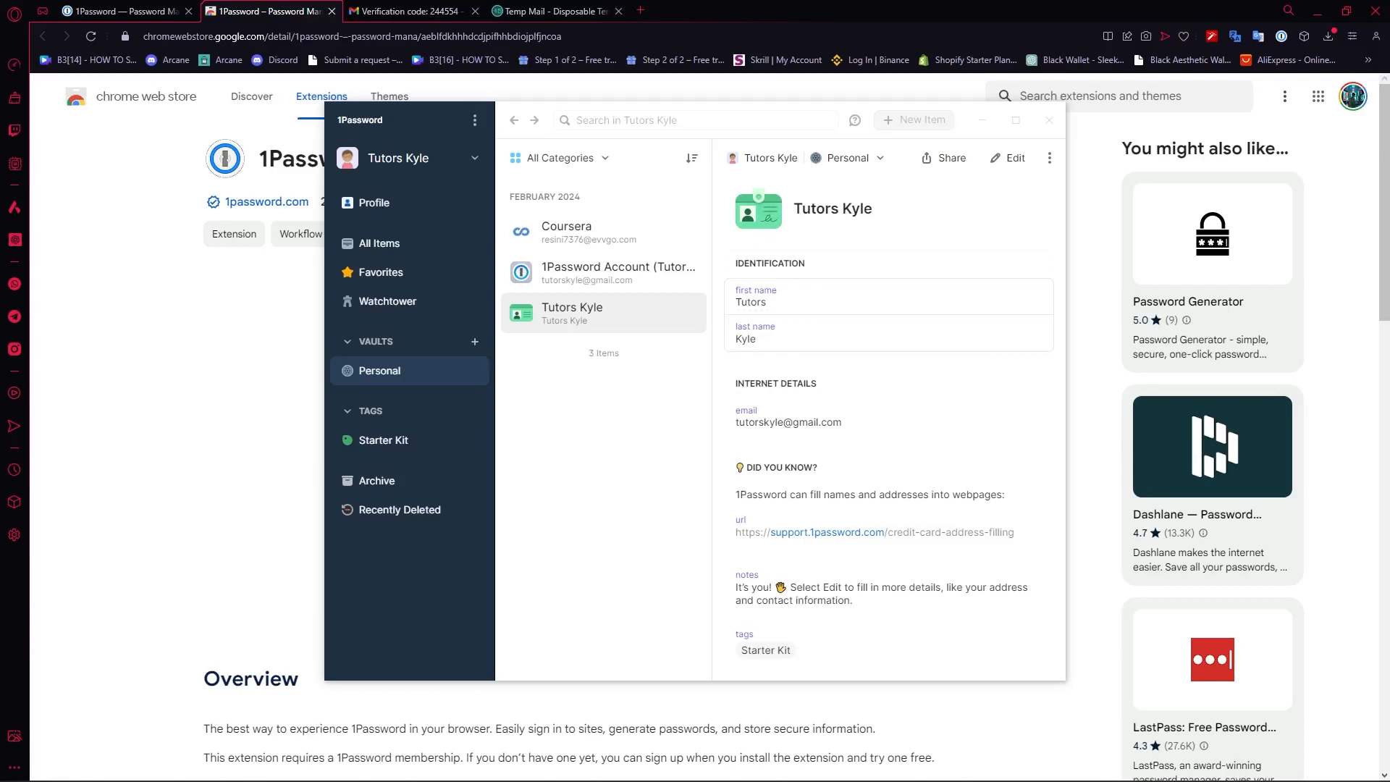